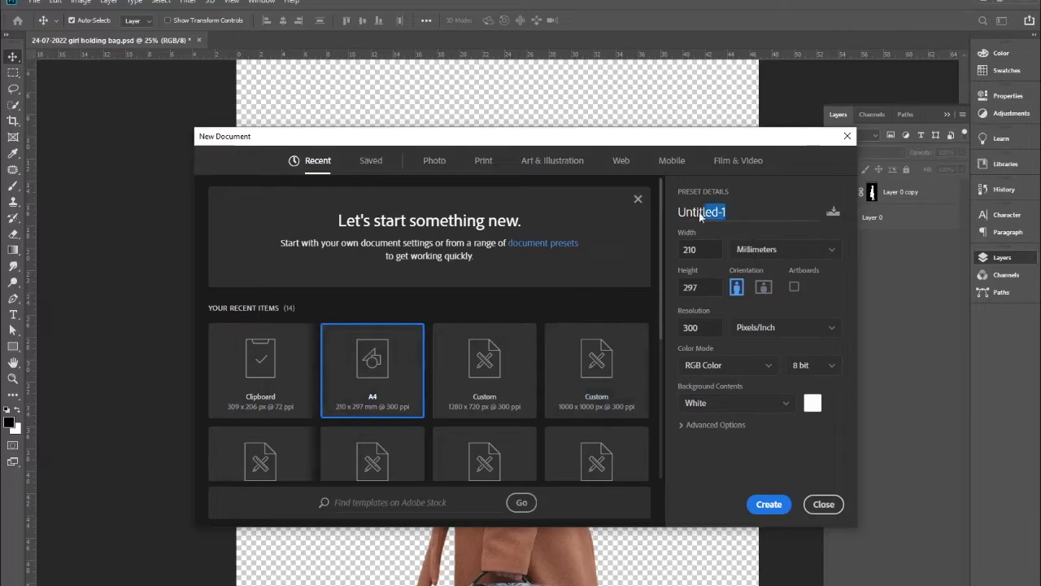
Create a 210 × 297 mm RGB document at 300 pixels/inch named "Outing Manipulation" and show it in full screen mode with the menu bar.
key(BackSpace)
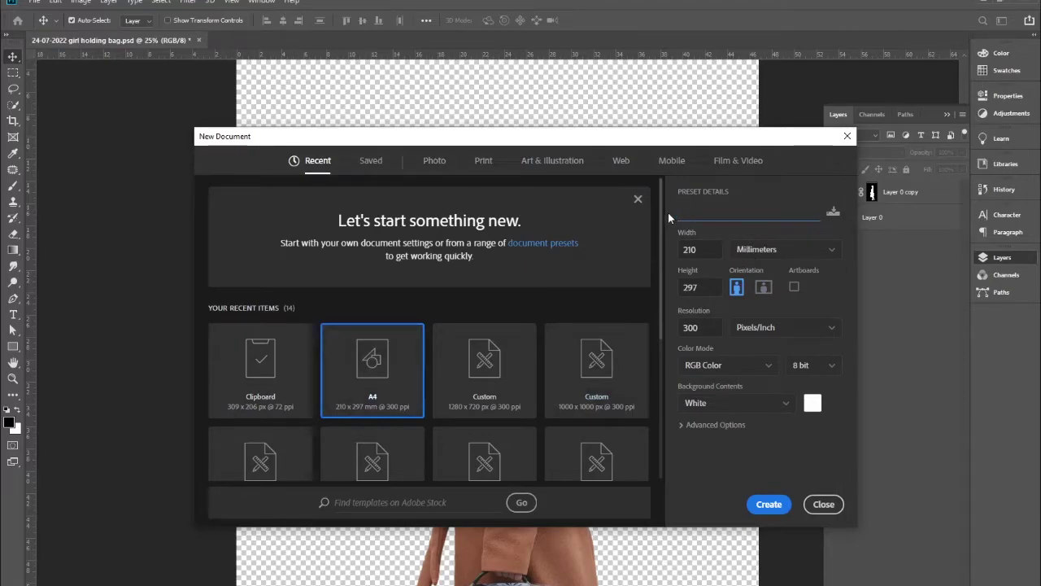
text(Outing p)
key(BackSpace)
text(Manipulation)
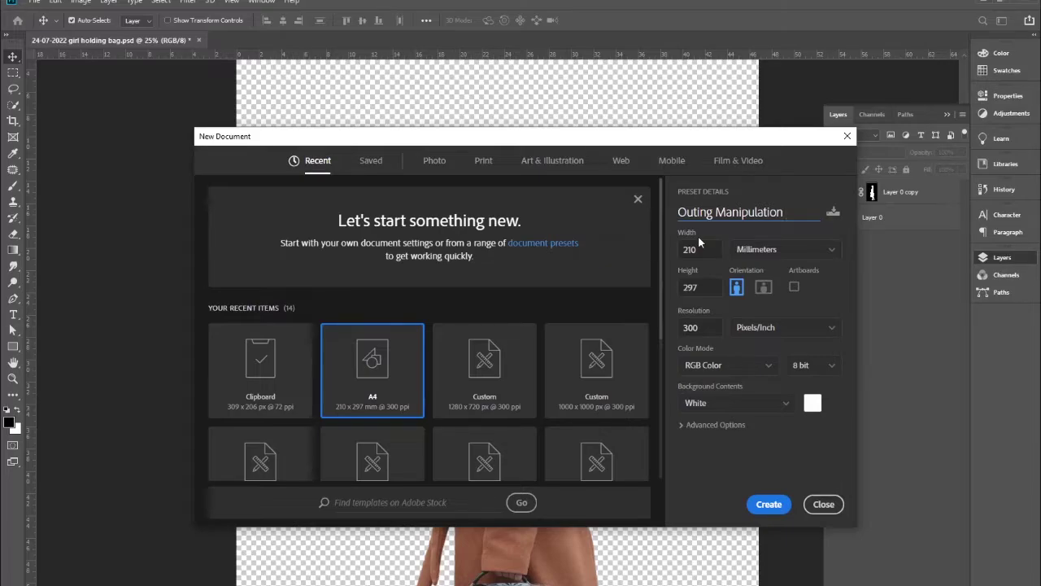
key(Tab)
key(Tab)
key(Tab)
click(765, 512)
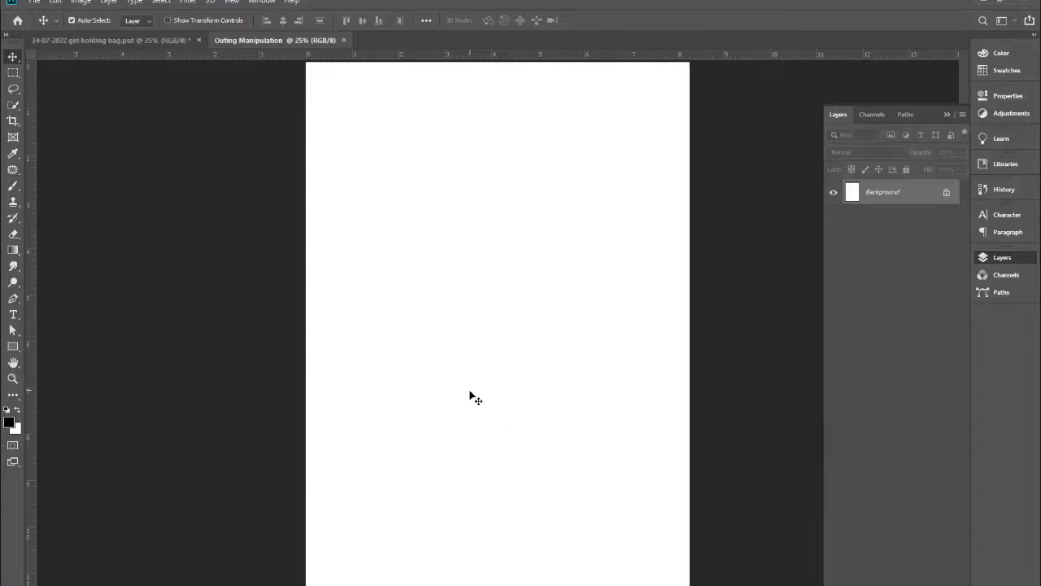
key(f)
drag(375, 259, 353, 253)
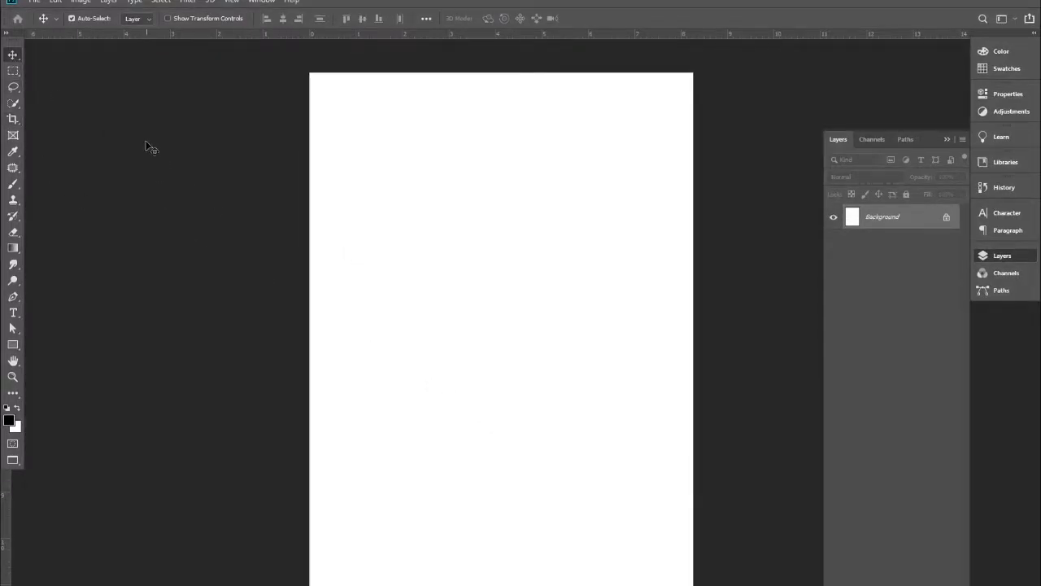
Embed the castle landscape image at the lower end of the page and enlarge it to about 23.3%, beyond the page's side edges.
click(41, 2)
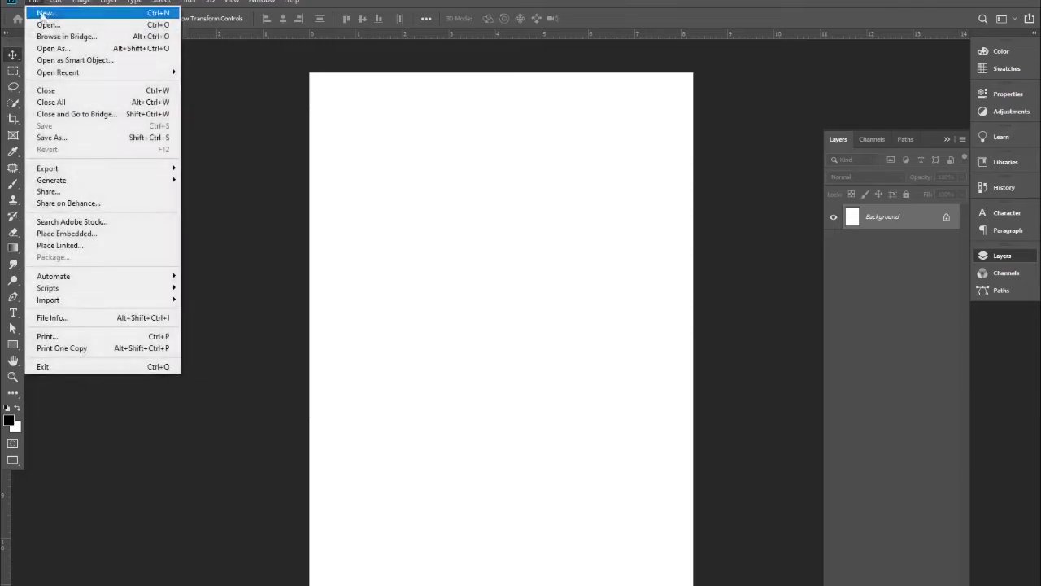
click(76, 236)
key(Return)
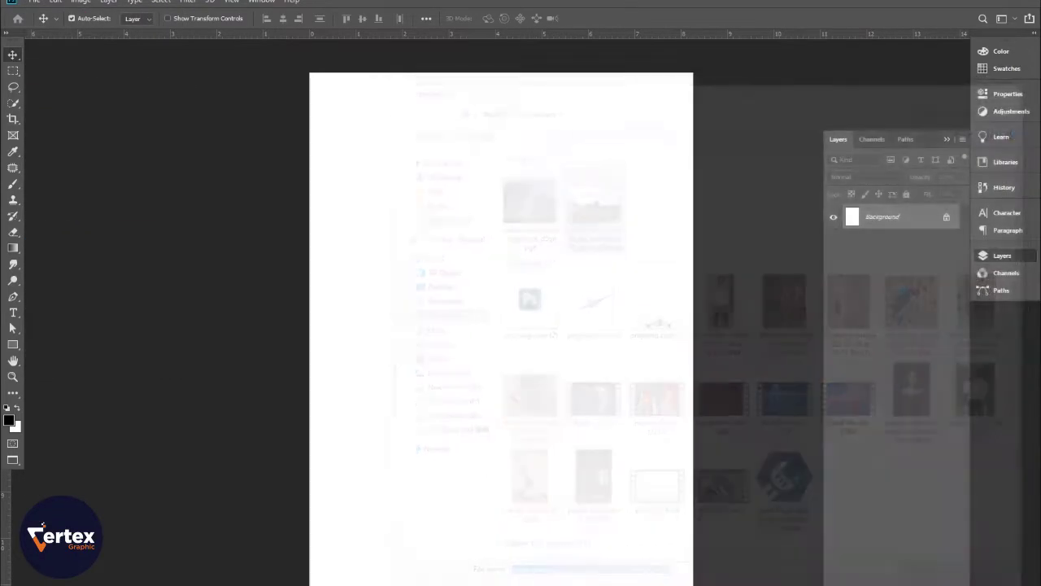
drag(534, 413, 527, 511)
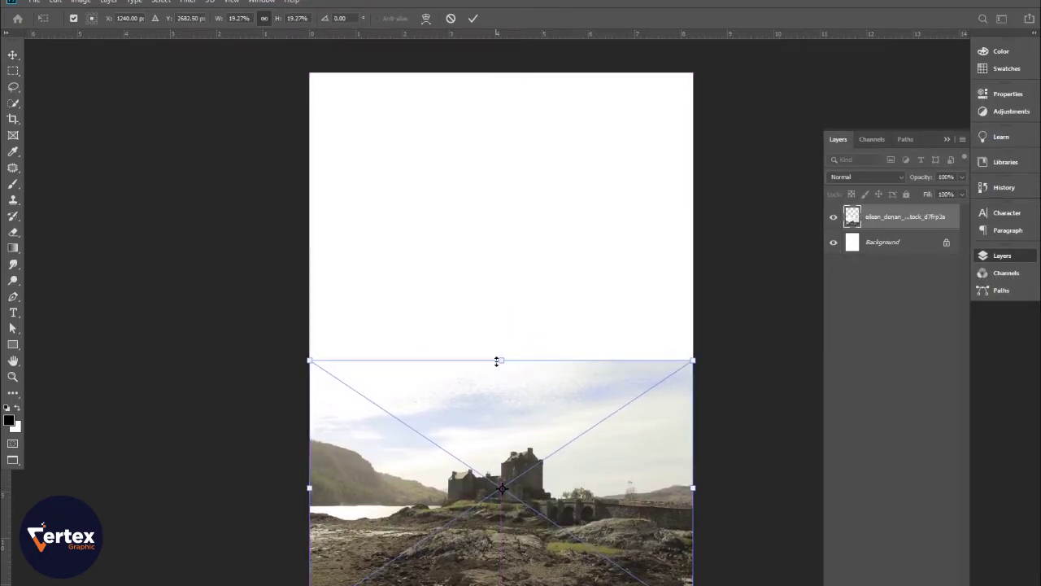
drag(499, 360, 502, 305)
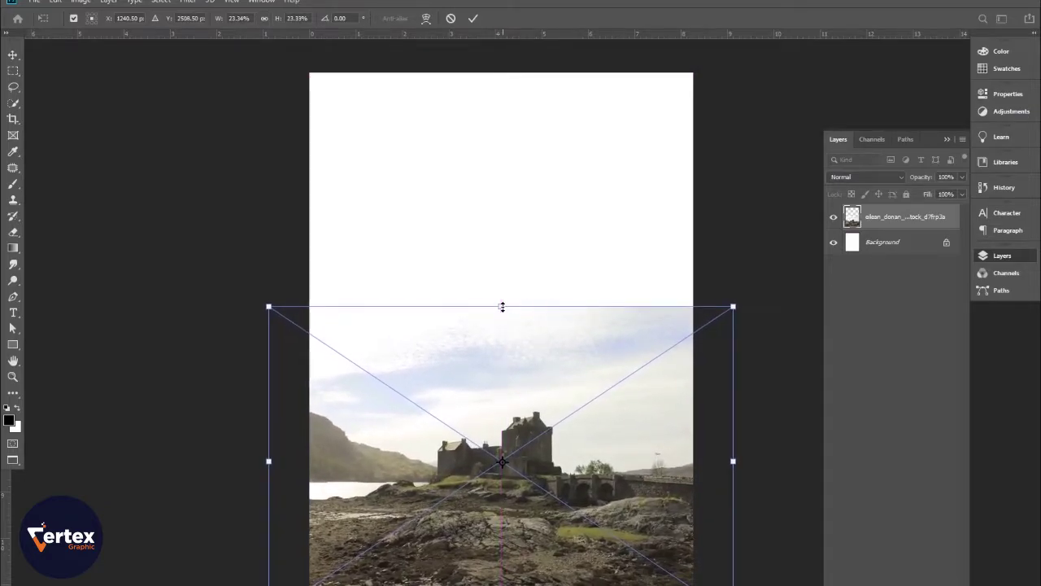
key(Return)
Lasso everything above the rocky foreground, including sky, castle and water, rasterize the landscape layer and delete the selected area.
ctrl+click(516, 441)
drag(517, 441, 501, 409)
key(ctrl)
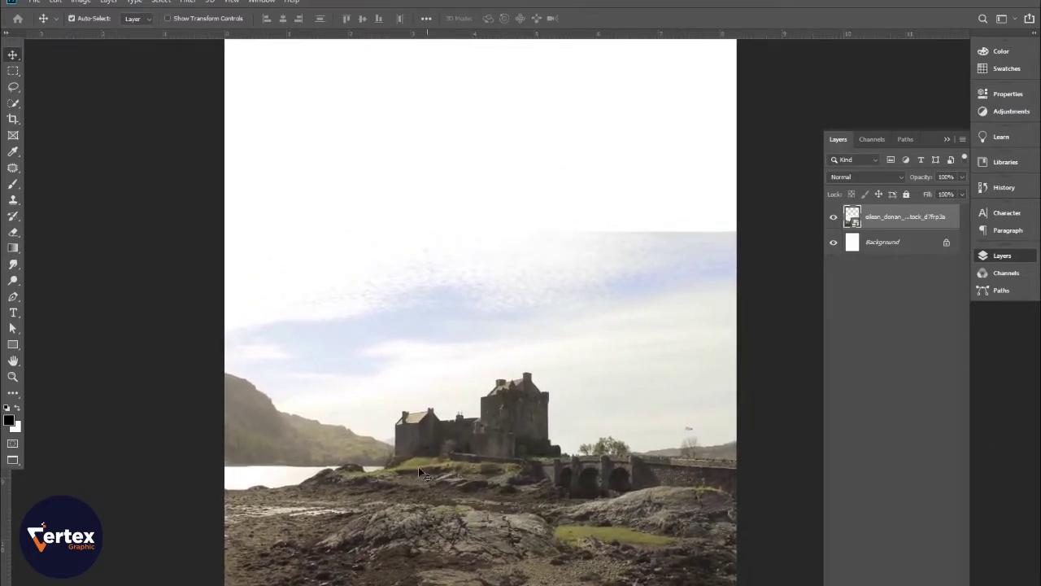
click(12, 88)
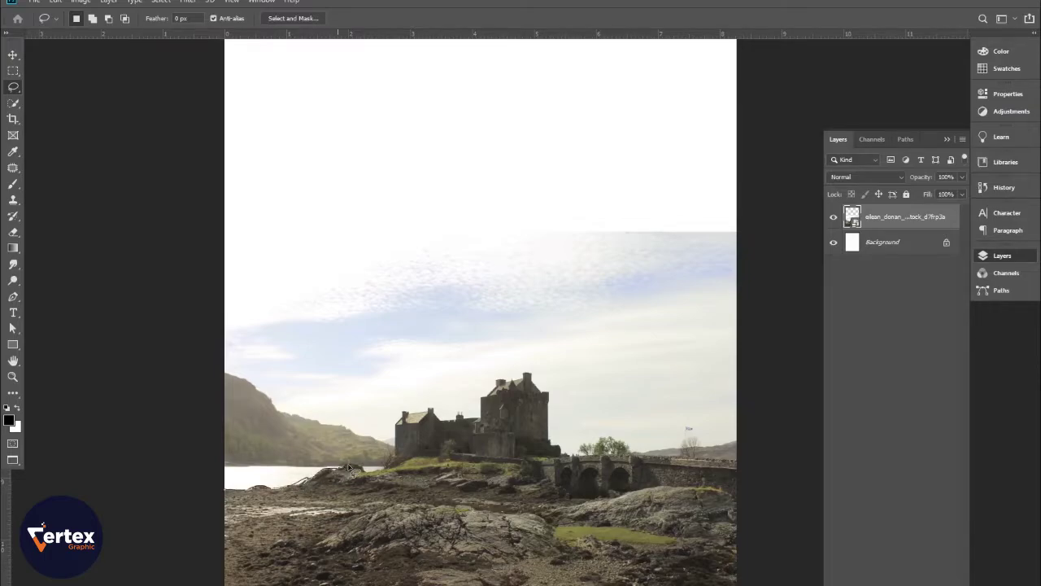
mouse_move(370, 474)
mouse_down()
mouse_move(577, 495)
mouse_move(685, 488)
mouse_move(738, 506)
mouse_move(766, 379)
mouse_move(763, 253)
mouse_move(704, 176)
mouse_move(336, 161)
mouse_move(183, 187)
mouse_move(130, 404)
mouse_move(134, 467)
mouse_move(170, 495)
mouse_up()
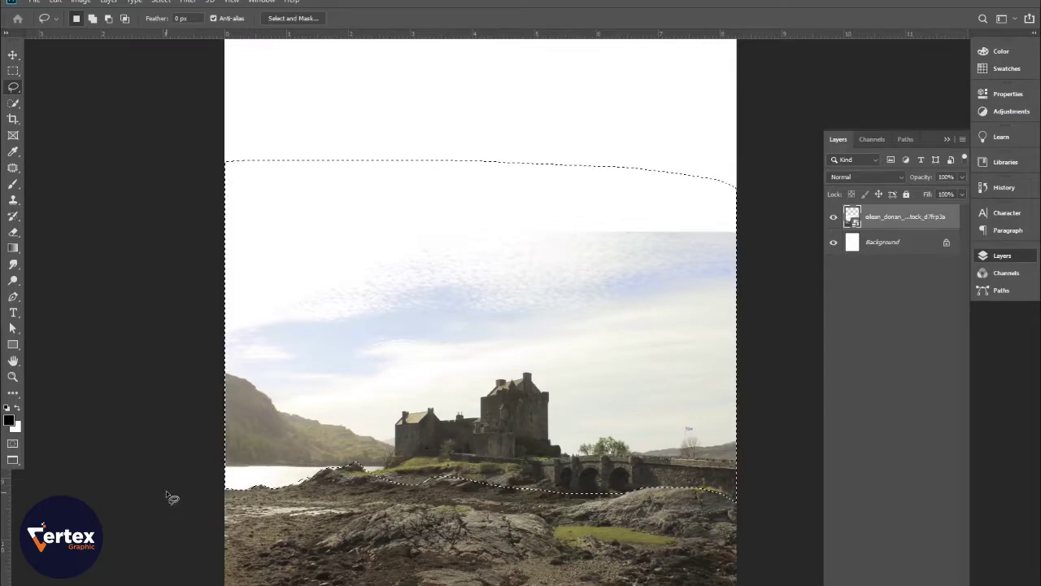
right_click(883, 222)
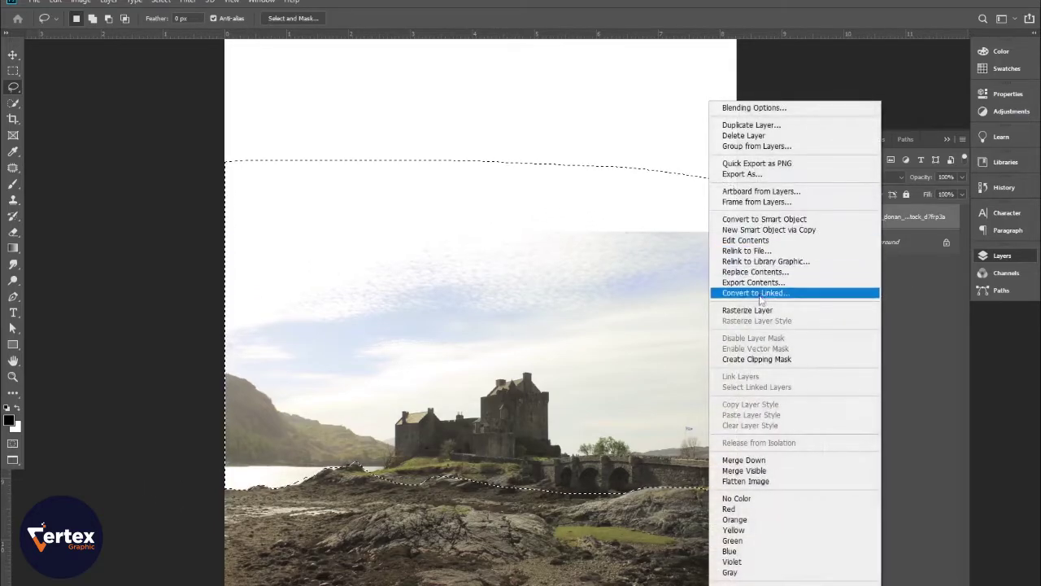
click(716, 311)
key(Delete)
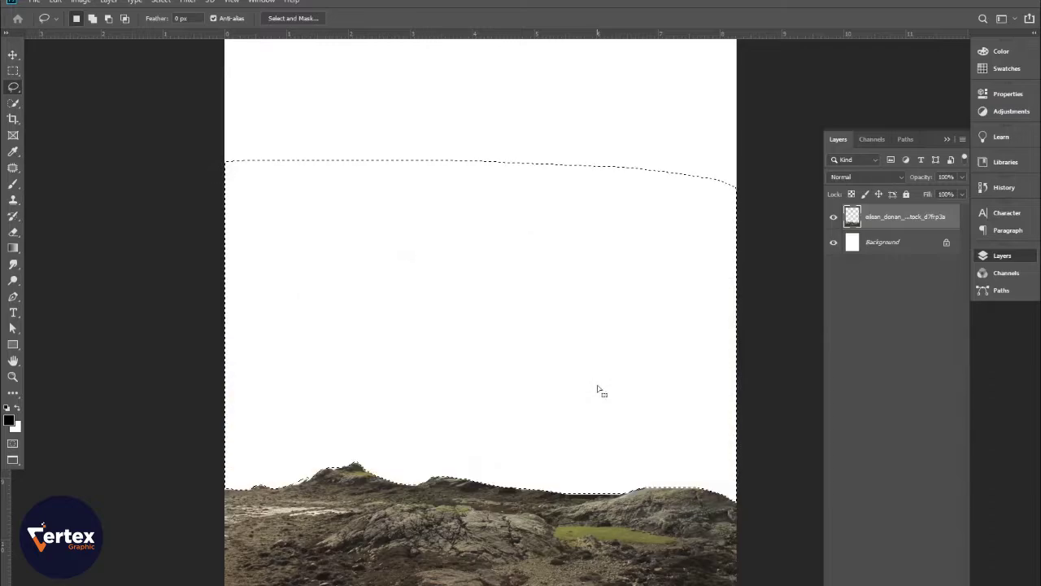
key(ctrl+d)
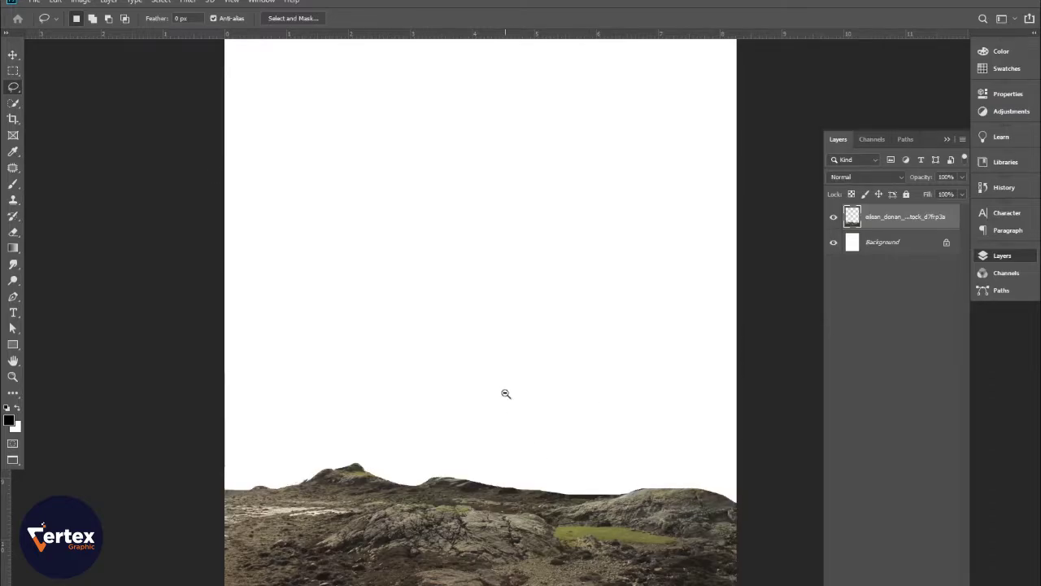
scroll(507, 402, down, 2)
scroll(508, 402, up, 1)
scroll(509, 403, up, 1)
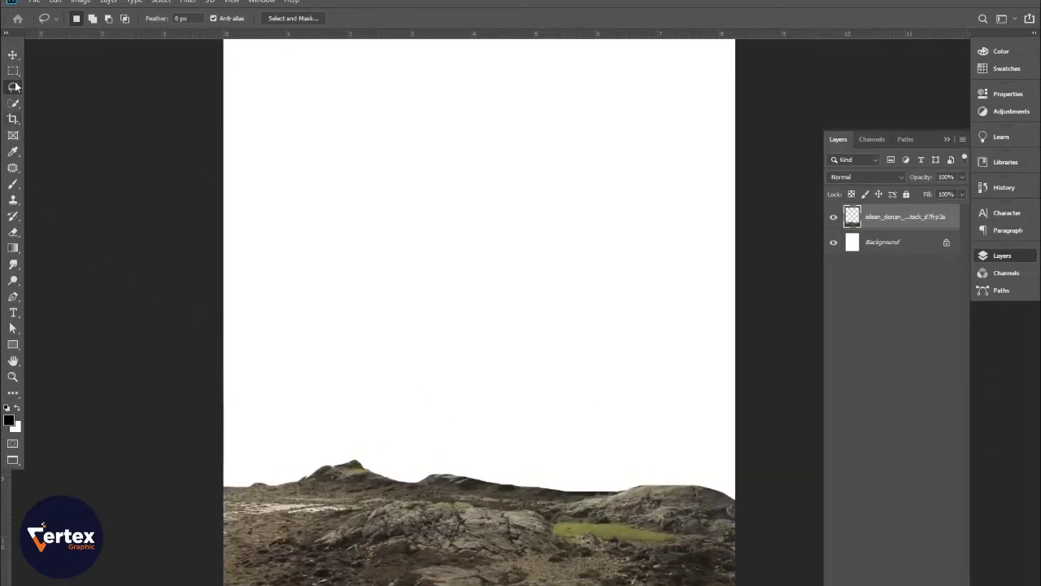
Add a solid color fill layer of dark gray RGB 30, 30, 30 directly above the Background layer.
click(12, 53)
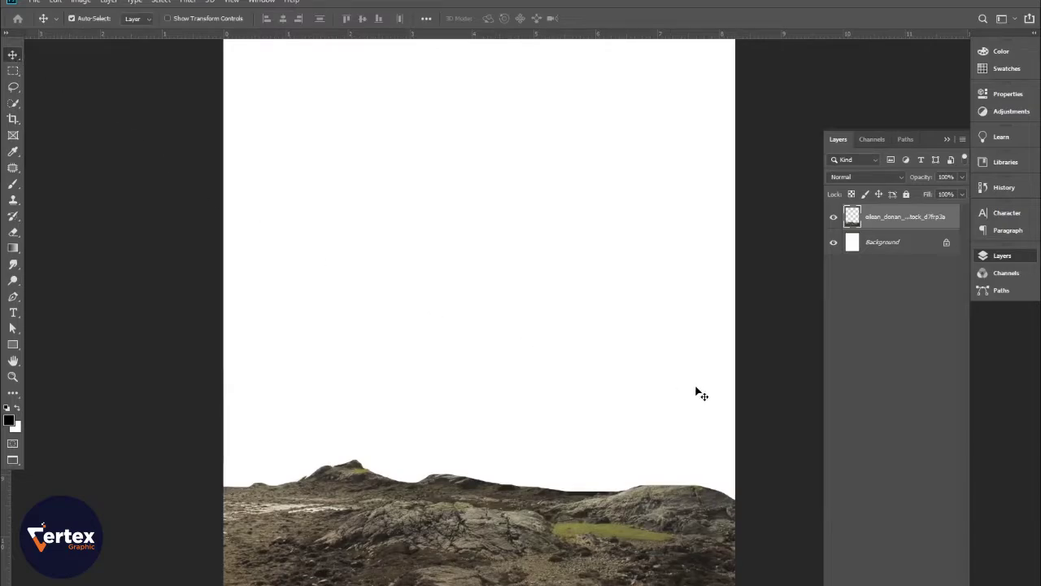
click(902, 246)
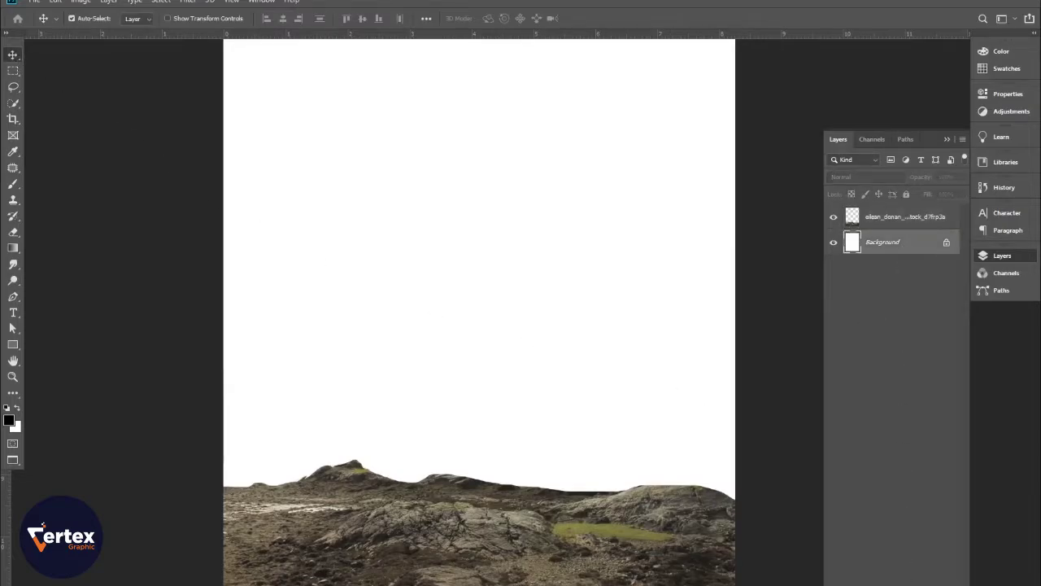
click(923, 410)
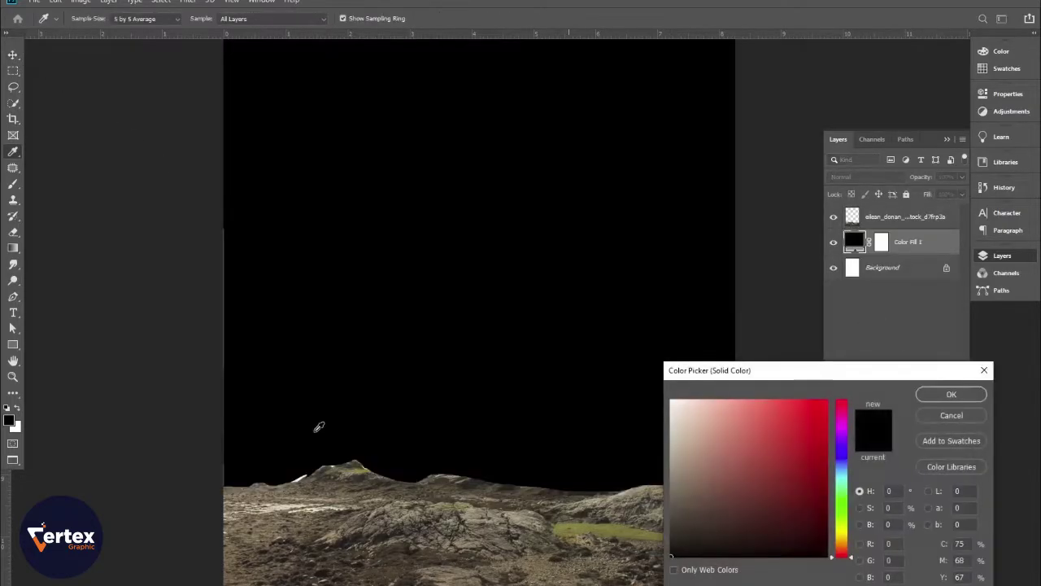
click(189, 397)
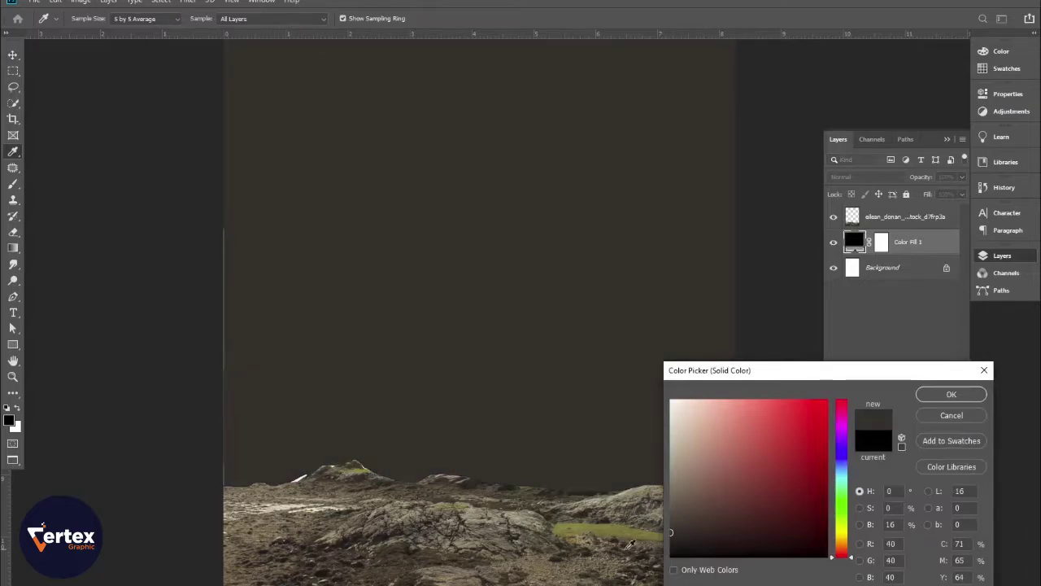
drag(671, 532, 668, 538)
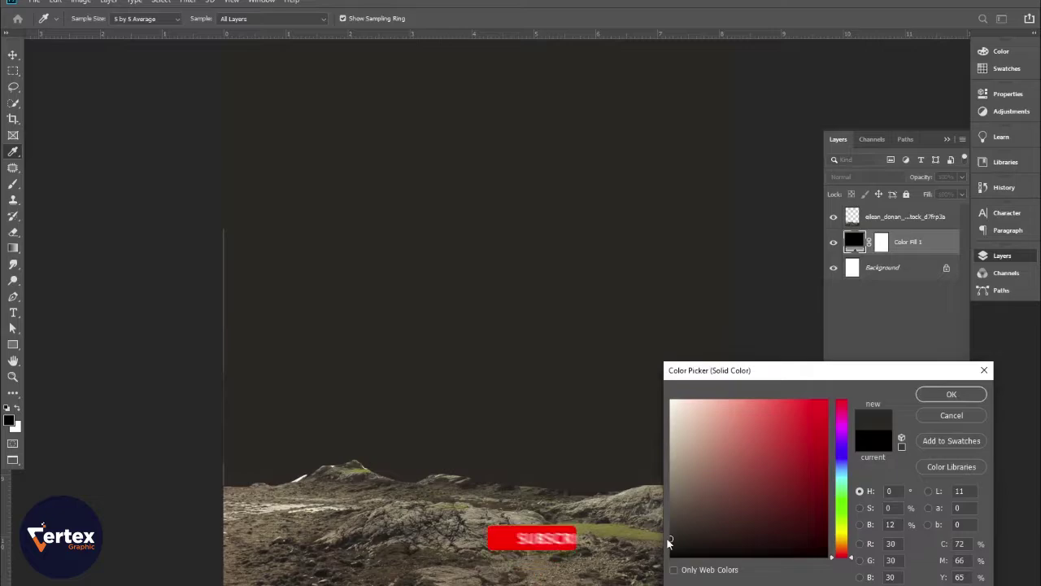
click(943, 395)
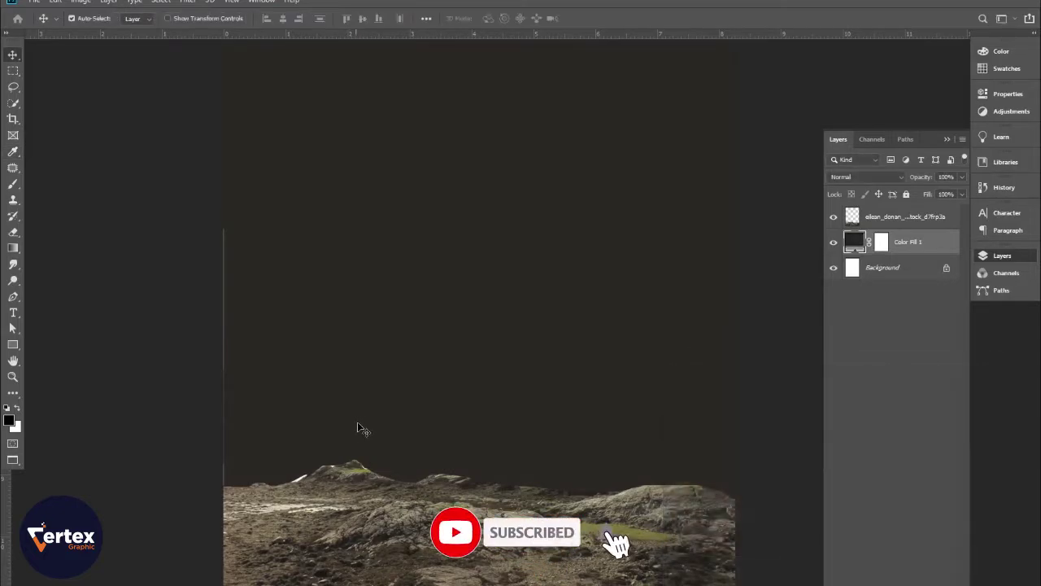
Add a layer mask to the rocky landscape layer and set the Brush opacity to 37%.
click(872, 224)
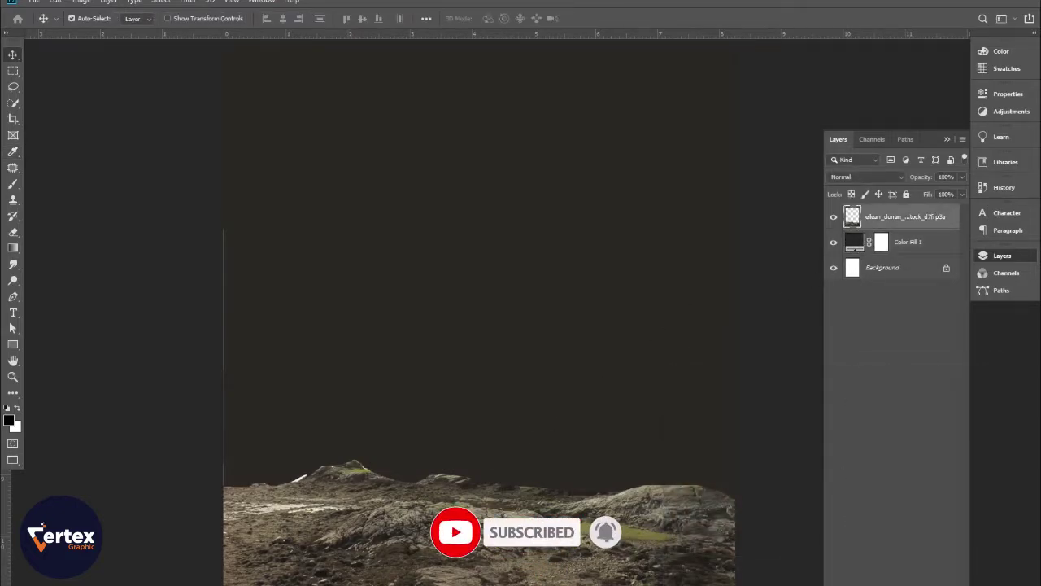
click(881, 584)
click(14, 184)
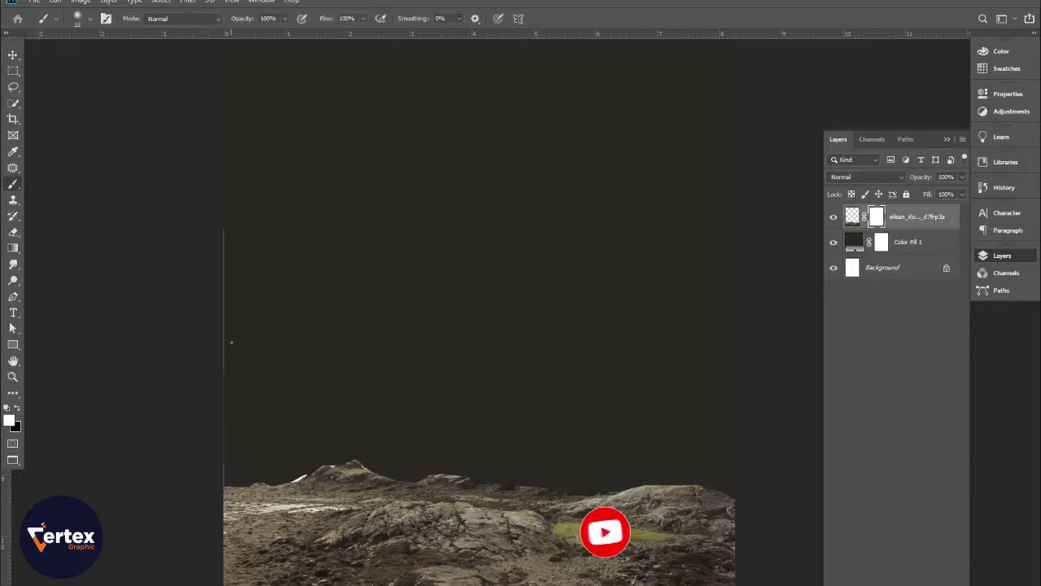
drag(241, 22, 217, 22)
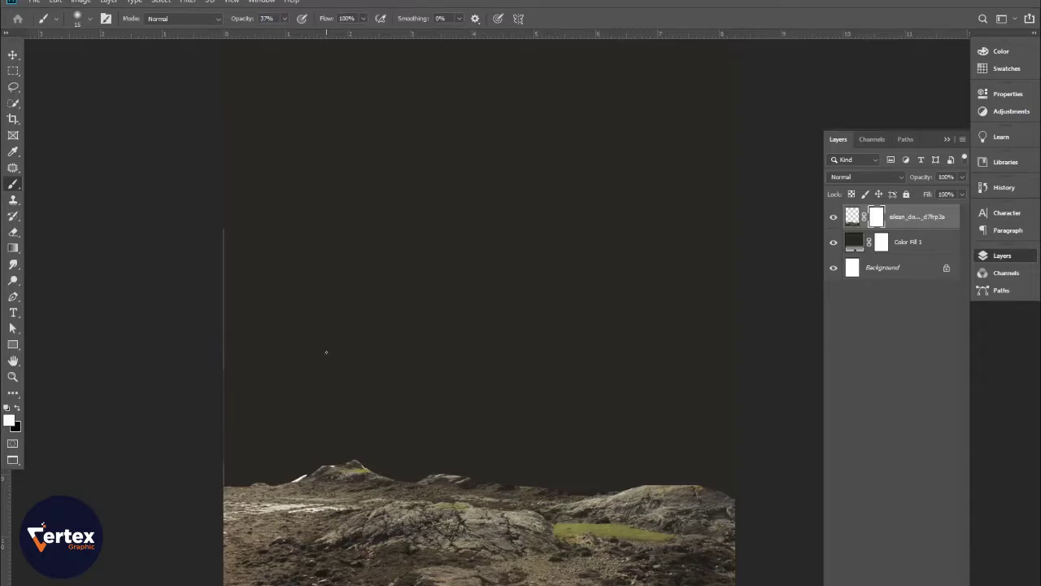
Paint black on the landscape's mask with a 291 px brush along the horizon to fade the rocks' upper edge into the dark background.
key(bracketright)
key(bracketright)
key(bracketright)
key(bracketright)
key(bracketright)
key(bracketright)
key(bracketright)
key(bracketright)
key(bracketright)
key(bracketright)
key(bracketright)
key(bracketright)
key(bracketright)
right_click(353, 339)
key(Return)
click(875, 216)
click(17, 407)
mouse_move(212, 485)
mouse_down()
mouse_move(335, 480)
mouse_move(250, 476)
mouse_move(403, 458)
mouse_move(573, 485)
mouse_move(530, 470)
mouse_move(643, 466)
mouse_move(751, 483)
mouse_up()
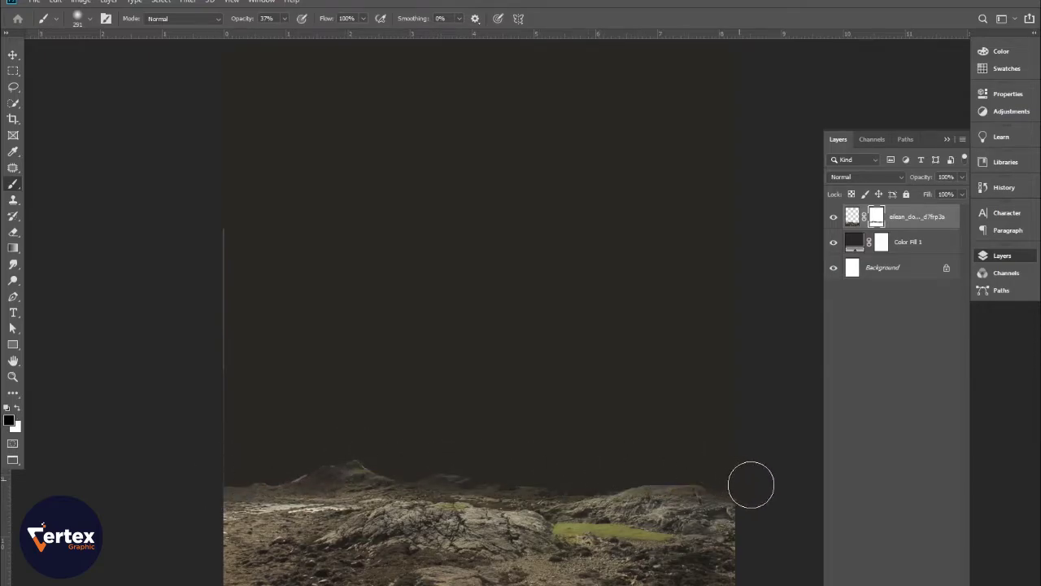
mouse_move(537, 473)
mouse_down()
mouse_move(292, 444)
mouse_move(308, 457)
mouse_move(276, 473)
mouse_move(218, 447)
mouse_up()
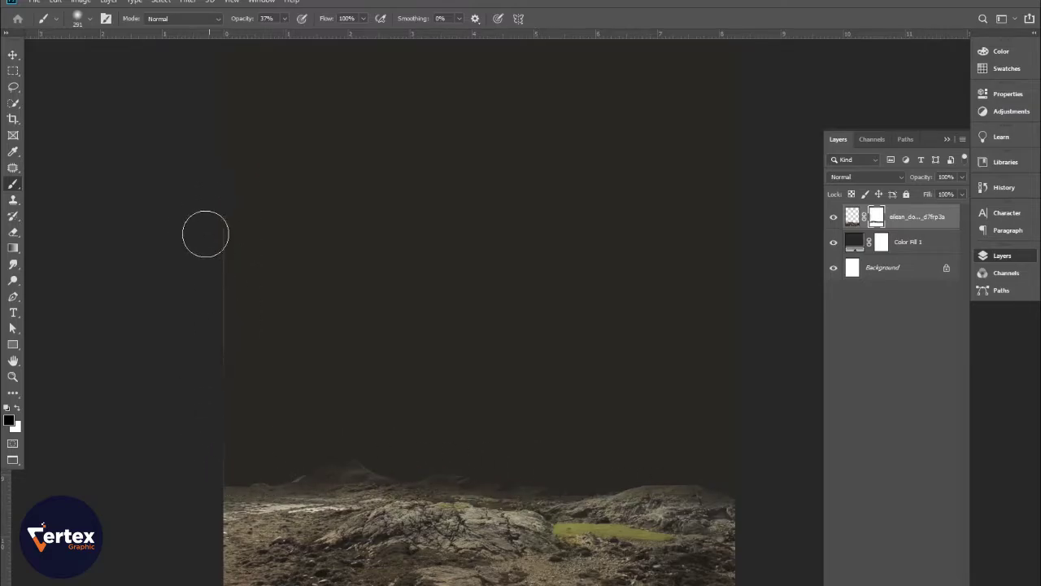
click(12, 54)
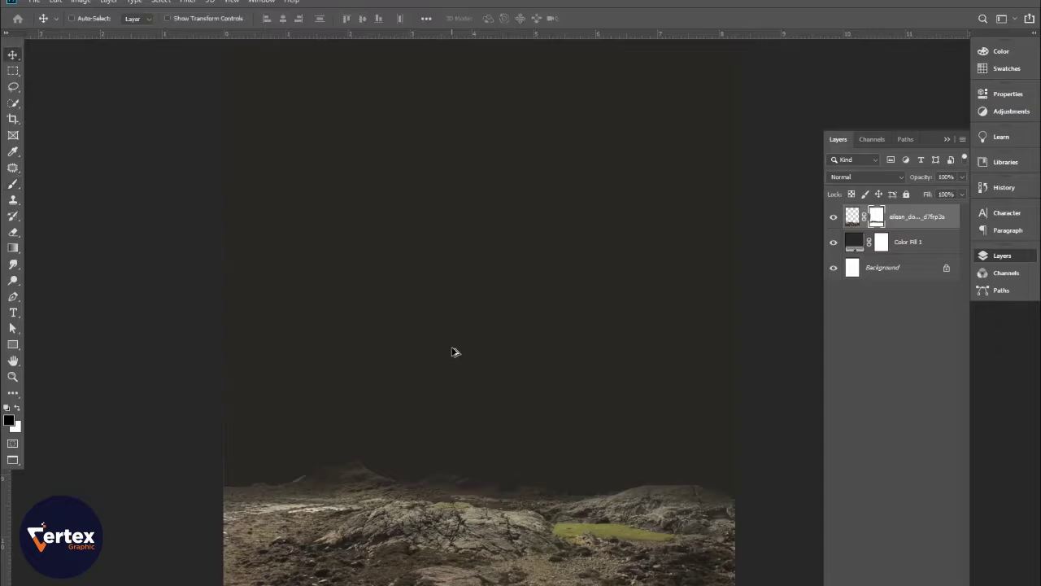
Scale the rocky landscape layer to about 101.1% toward its upper-left corner, extending it farther past the page's left edge.
scroll(453, 349, down, 1)
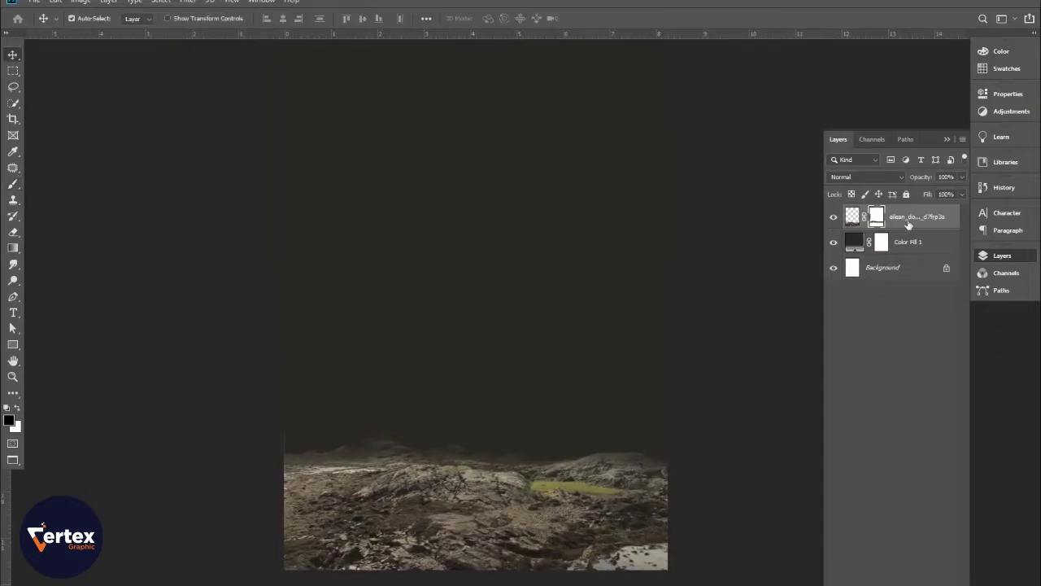
key(ctrl+t)
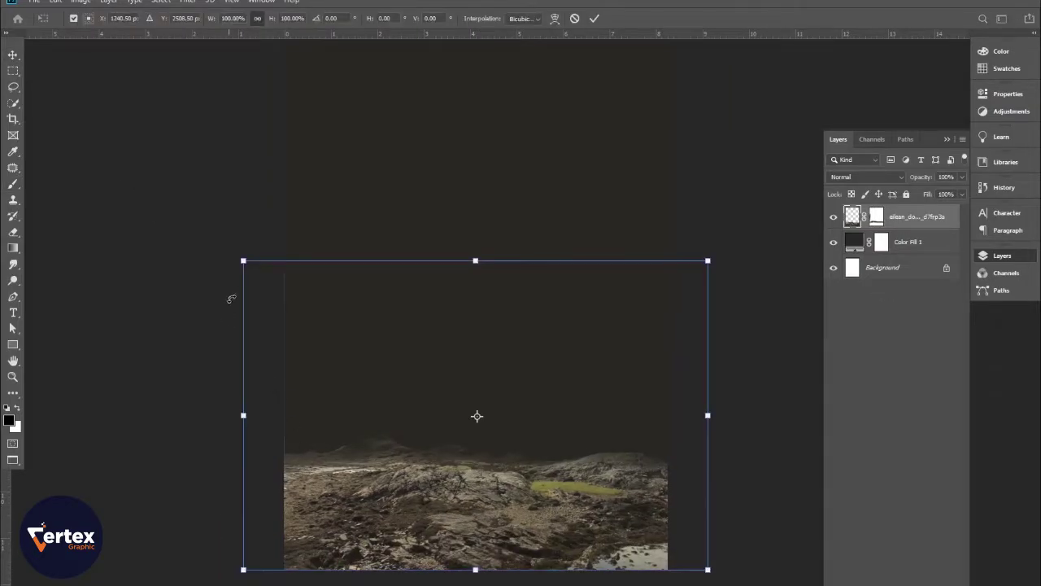
drag(238, 259, 234, 257)
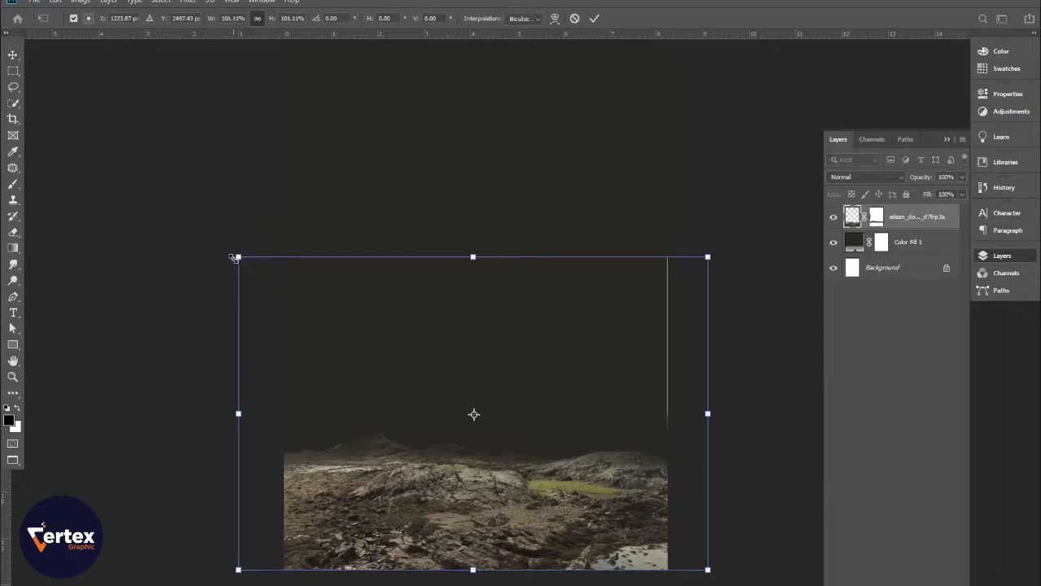
key(Return)
Scale the rocky landscape layer to about 101.6% toward the right, moving the thin leftover edge line off the page.
ctrl+click(438, 372)
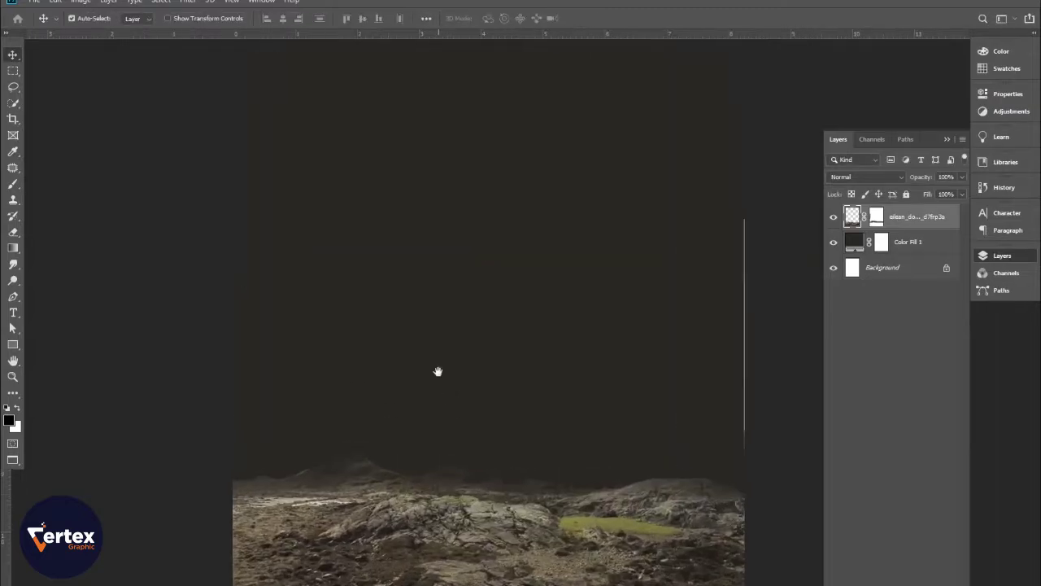
ctrl+alt+click(459, 353)
key(ctrl+t)
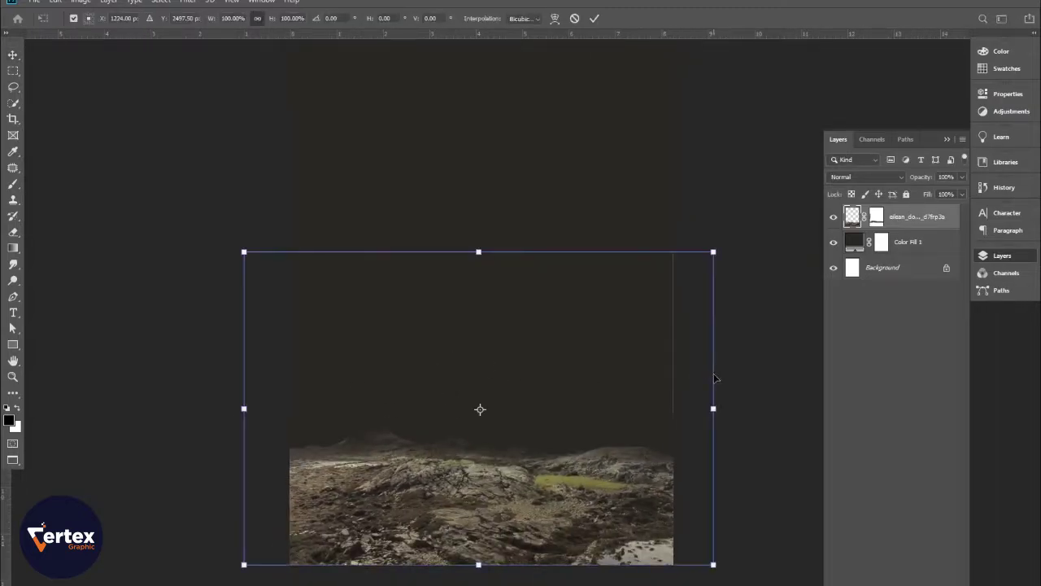
drag(715, 409, 723, 409)
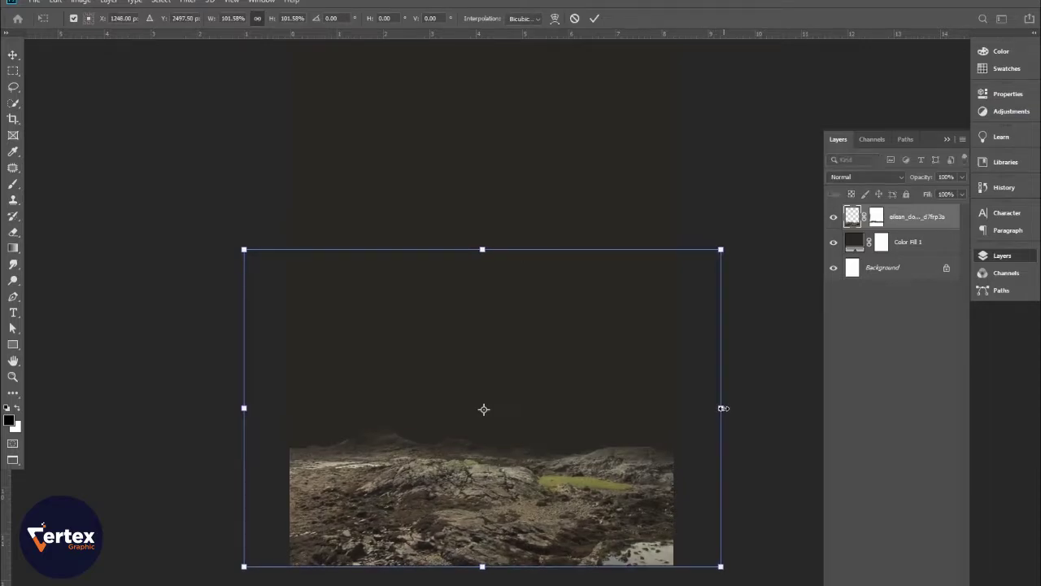
key(Return)
ctrl+click(458, 341)
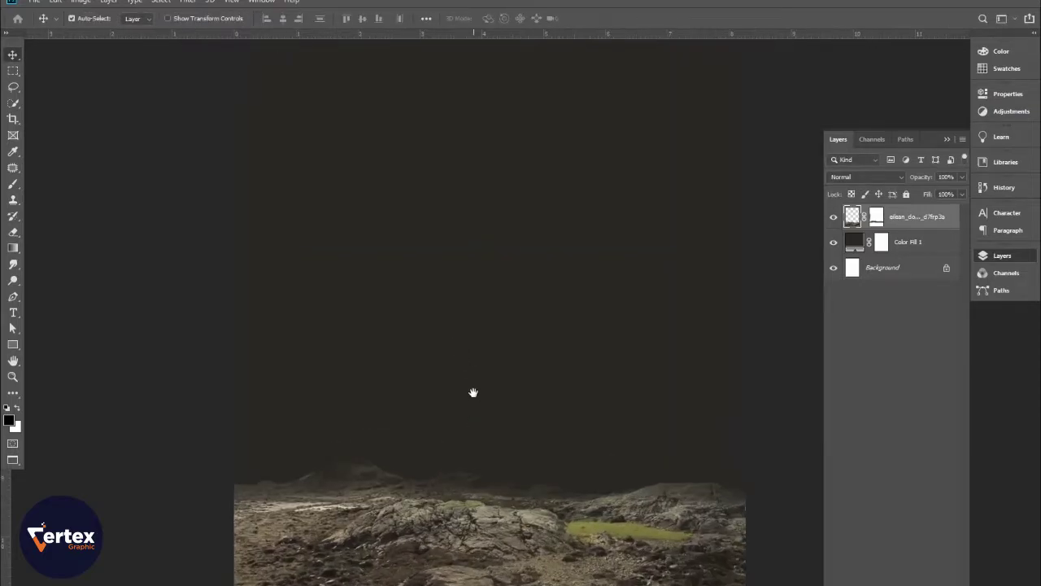
ctrl+alt+click(460, 375)
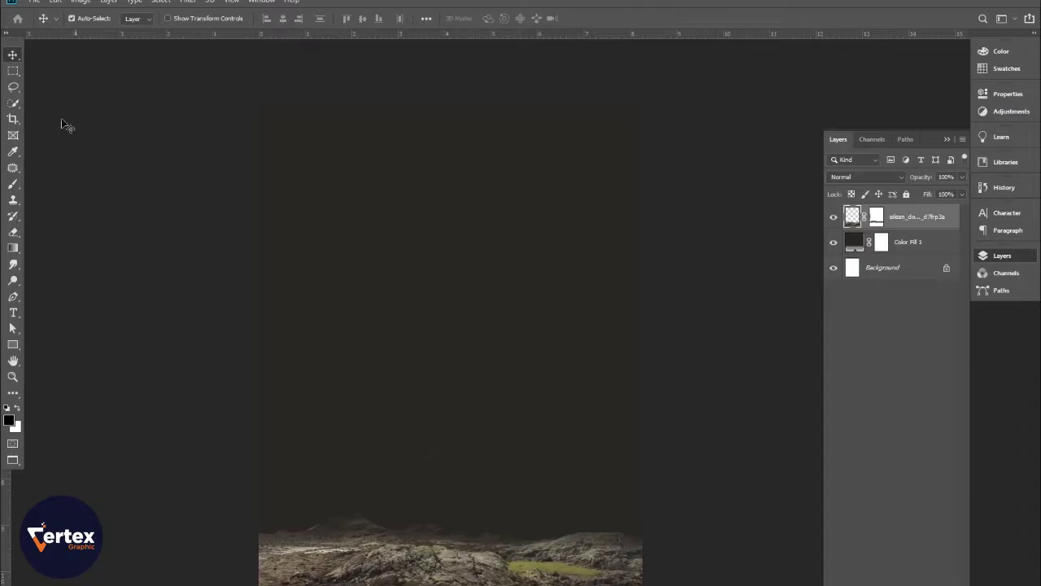
Place the image cerro_verde_by_elevit_stock_d5qnpgb as an embedded layer at its default size.
click(33, 3)
click(83, 231)
click(145, 114)
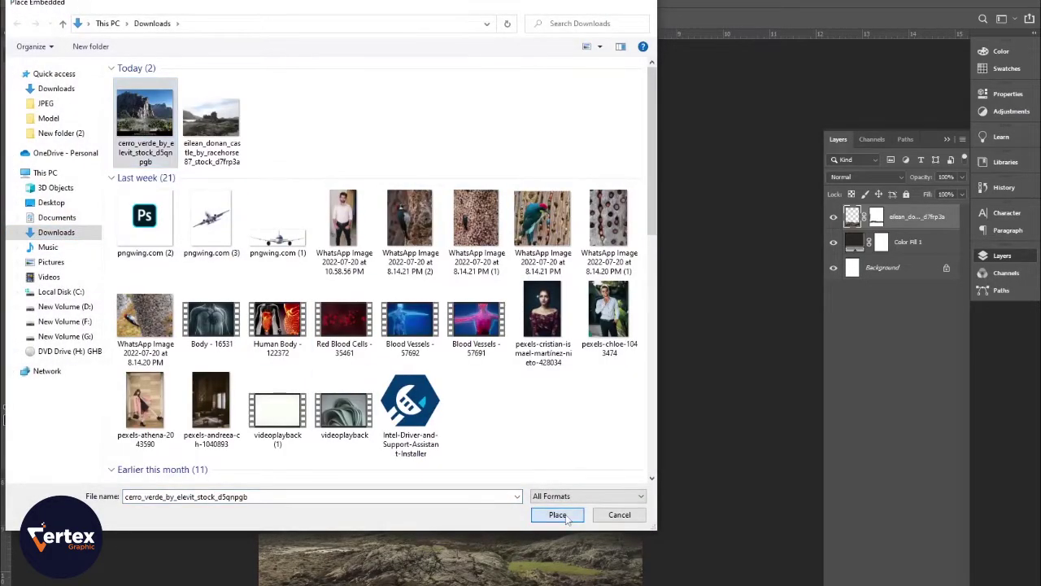
click(561, 514)
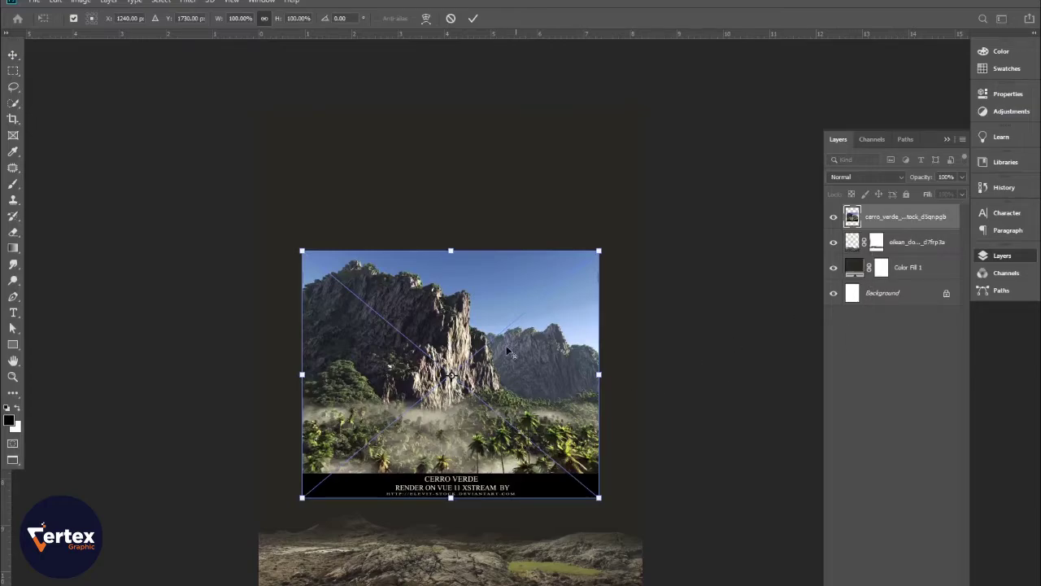
scroll(507, 349, down, 1)
key(Return)
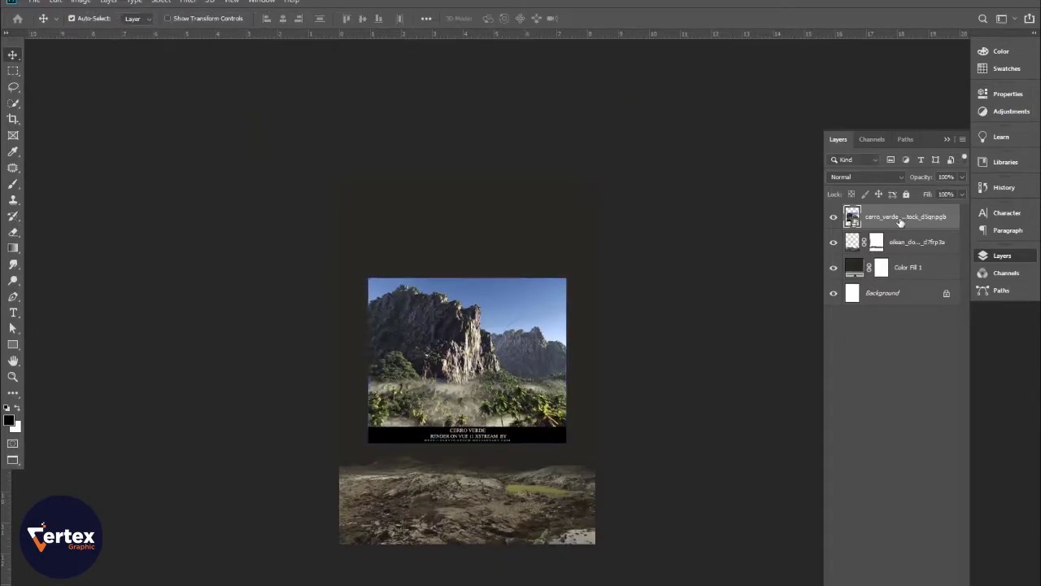
Enlarge the mountain image upward to about 158.1%, reaching the page's top edge, and flip it horizontally.
key(ctrl+t)
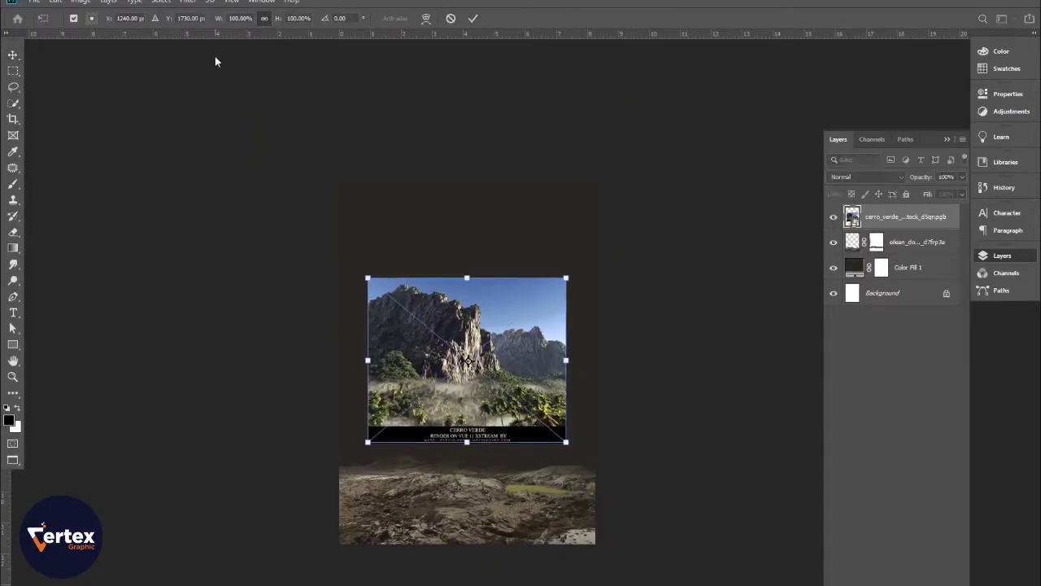
drag(465, 277, 473, 180)
right_click(468, 219)
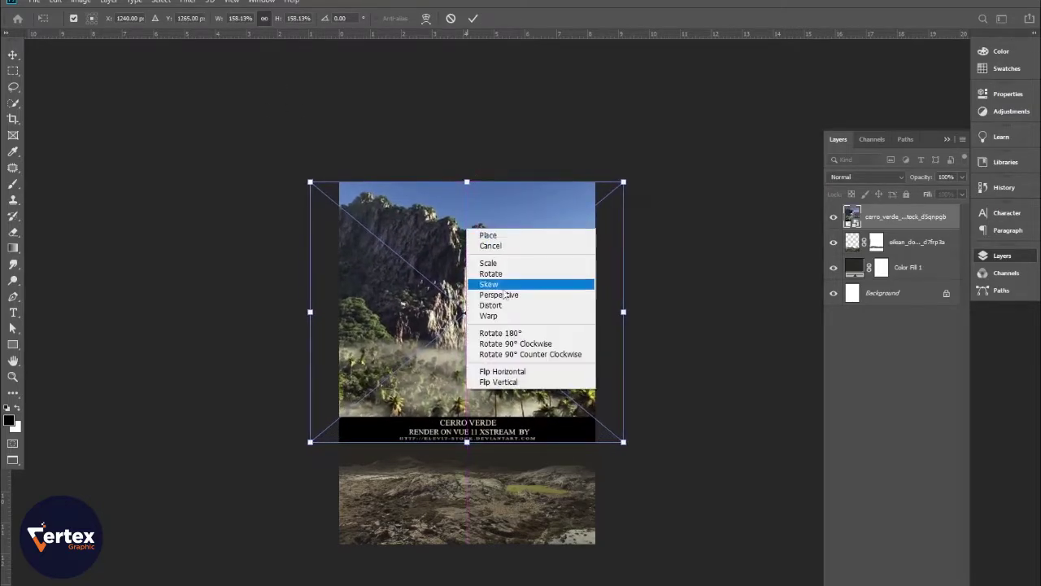
click(514, 365)
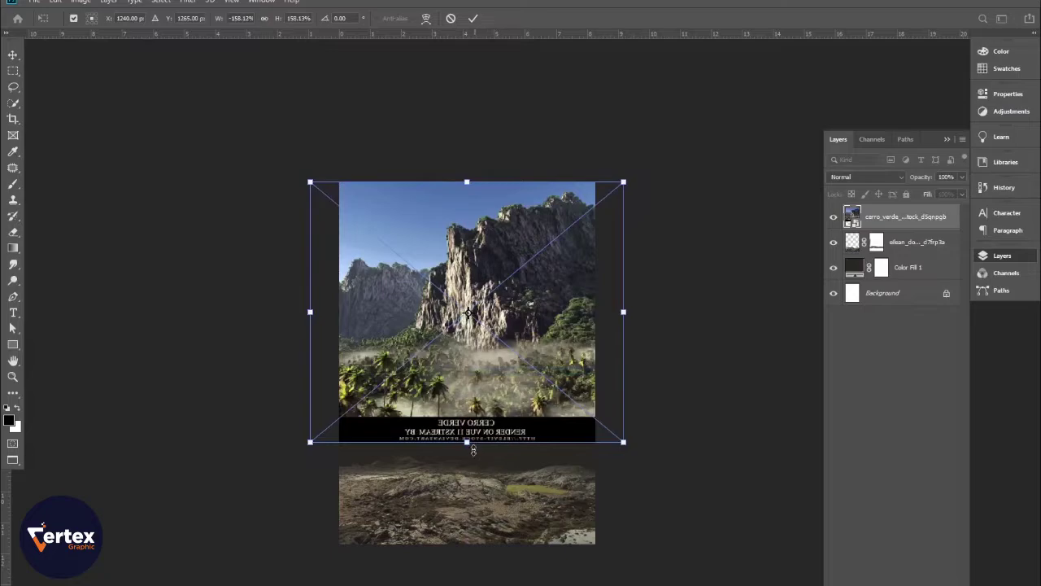
Stretch the flipped mountain image downward to about 157.8% width and 215.1% height, shifting it slightly right so it overlaps the page's side edges.
drag(469, 448, 477, 536)
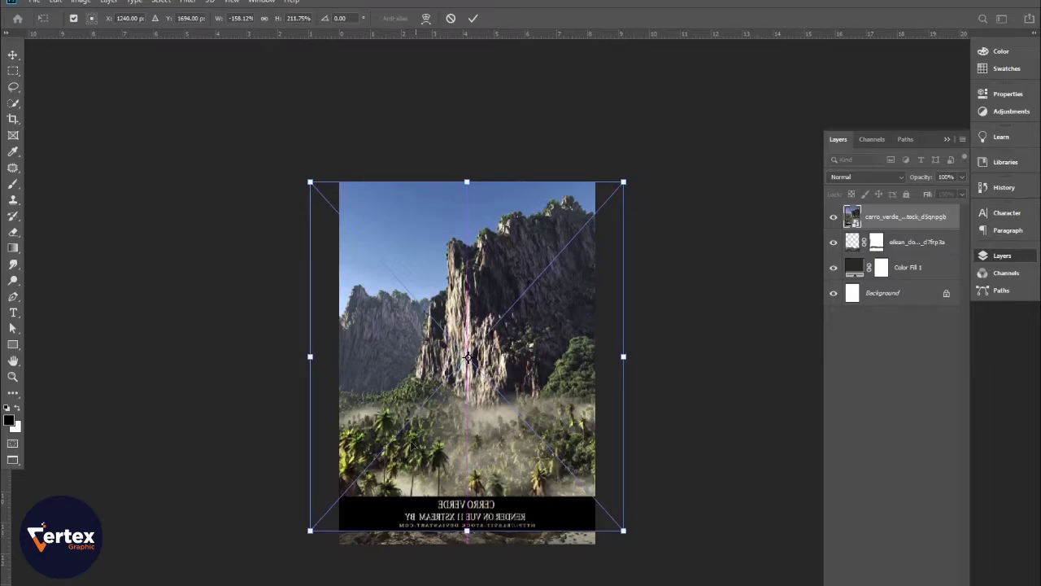
drag(310, 356, 300, 356)
mouse_move(628, 353)
mouse_down()
mouse_move(602, 355)
mouse_move(615, 356)
mouse_up()
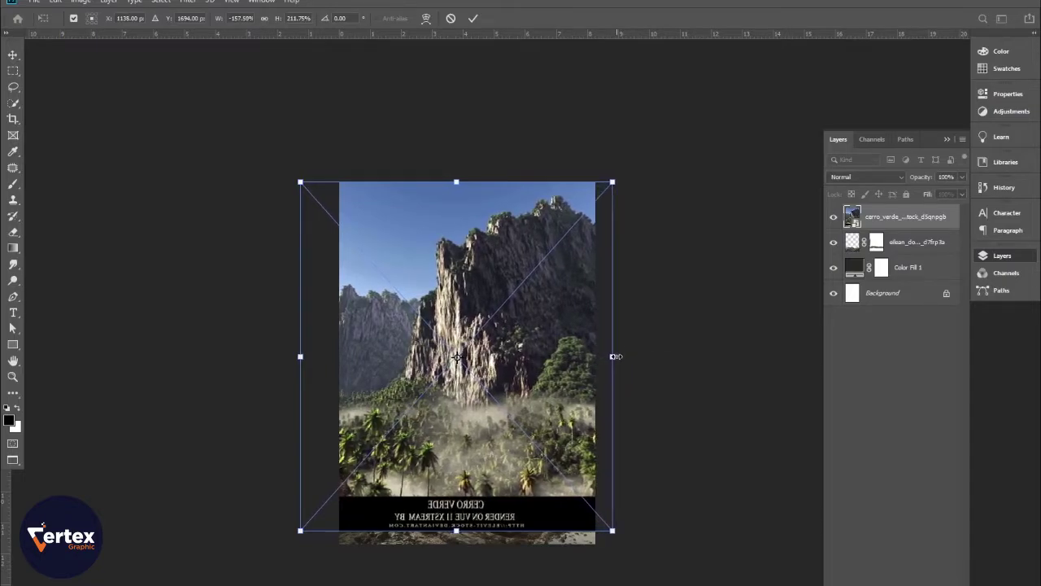
drag(489, 372, 509, 371)
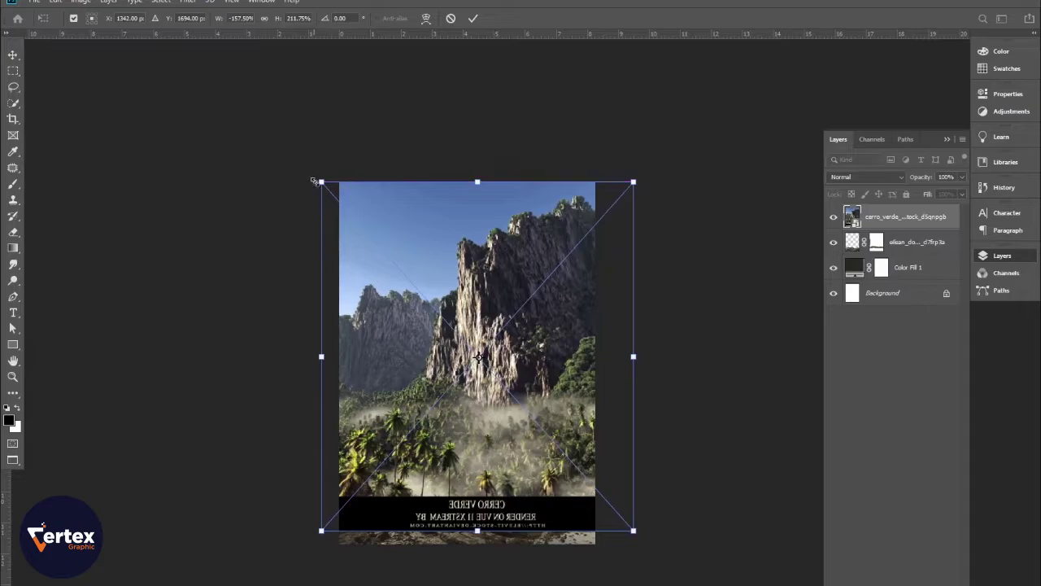
mouse_move(319, 180)
mouse_down()
mouse_move(309, 169)
mouse_move(319, 176)
mouse_up()
key(Return)
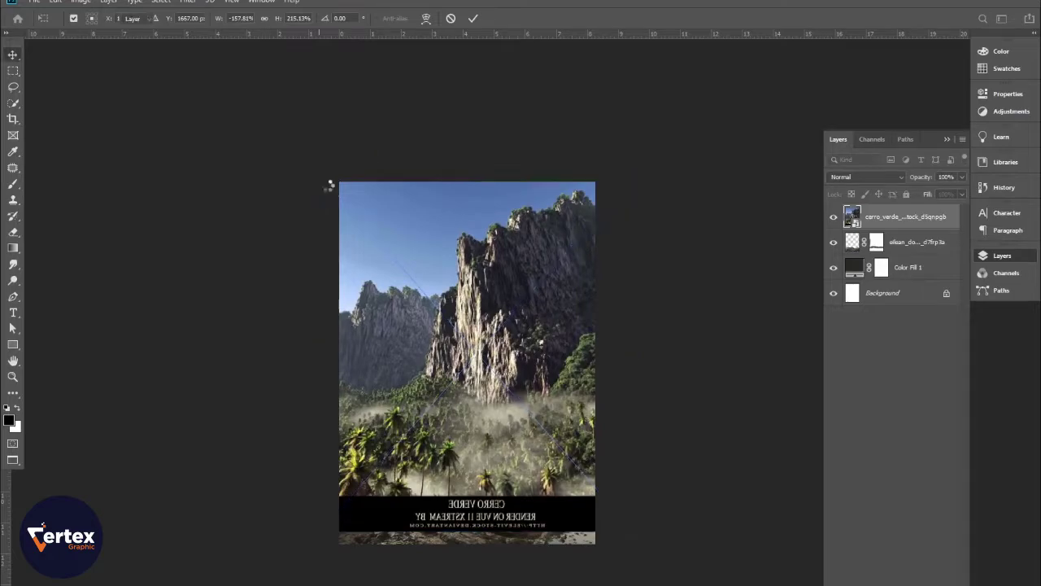
Place the mountain layer beneath the rocky landscape layer and lower it to about Y 1931 px so the rocks hide its caption strip.
drag(889, 223, 891, 248)
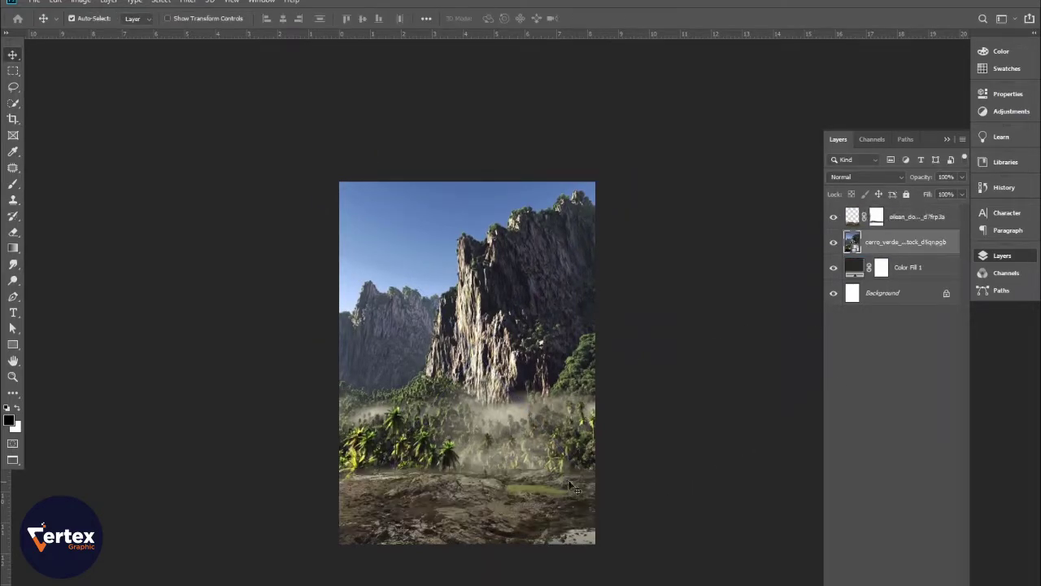
ctrl+click(475, 352)
drag(478, 351, 457, 296)
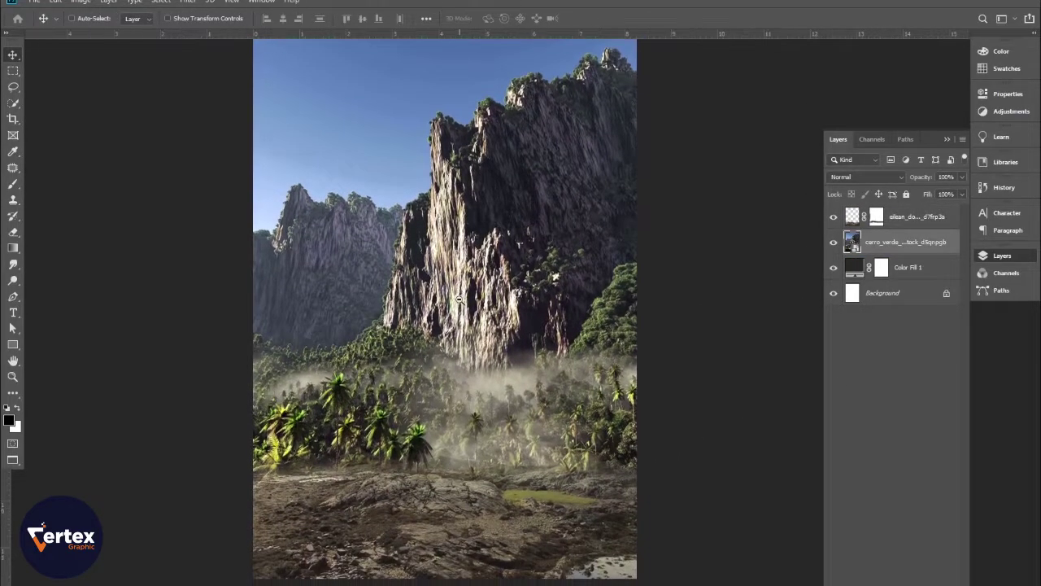
ctrl+alt+click(457, 299)
drag(477, 237, 478, 263)
scroll(481, 261, up, 2)
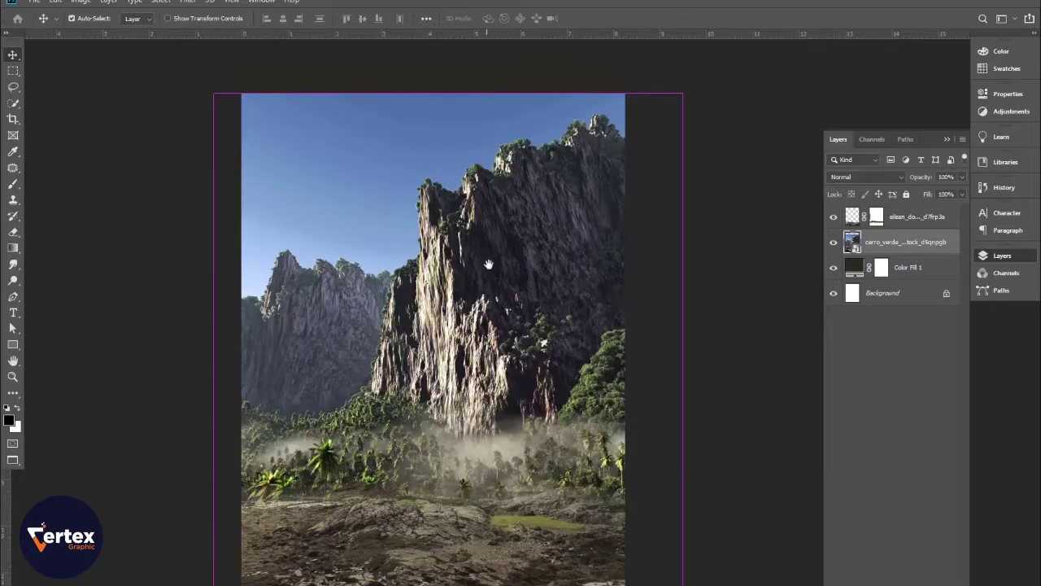
Narrow the mountain image slightly from its right side and shift it right, keeping the page width covered.
key(ctrl+t)
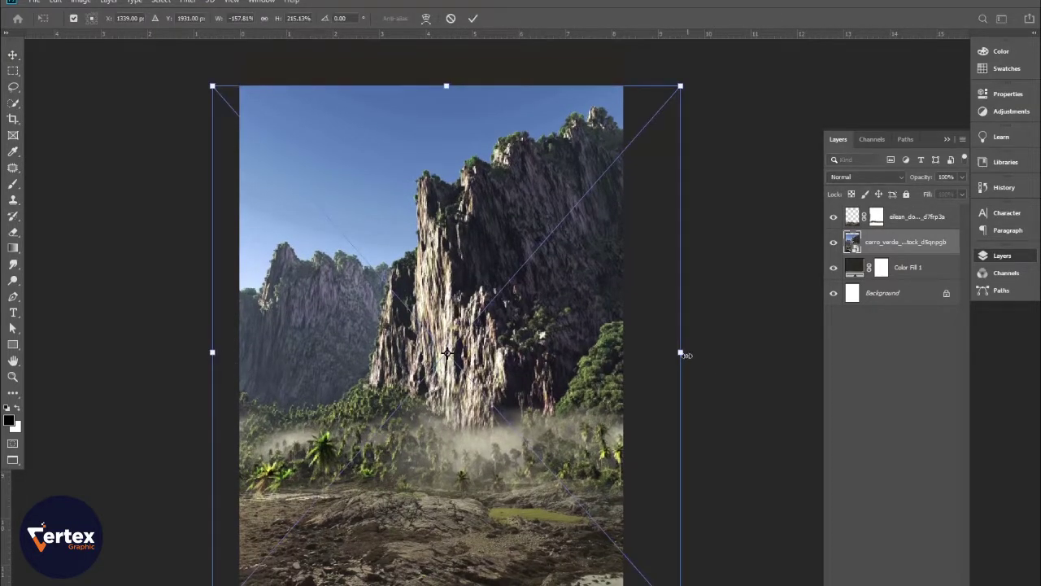
drag(681, 353, 661, 353)
drag(564, 360, 580, 357)
key(Return)
drag(507, 298, 497, 298)
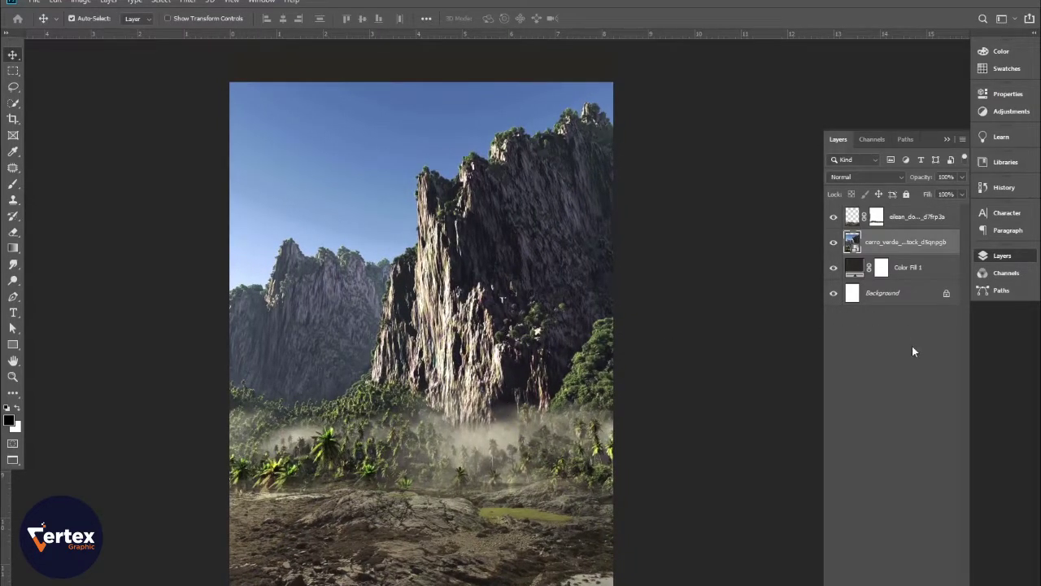
Lower the mountain layer's opacity to 38% and apply a Gaussian Blur with a radius of 4.2 pixels.
drag(912, 181, 887, 186)
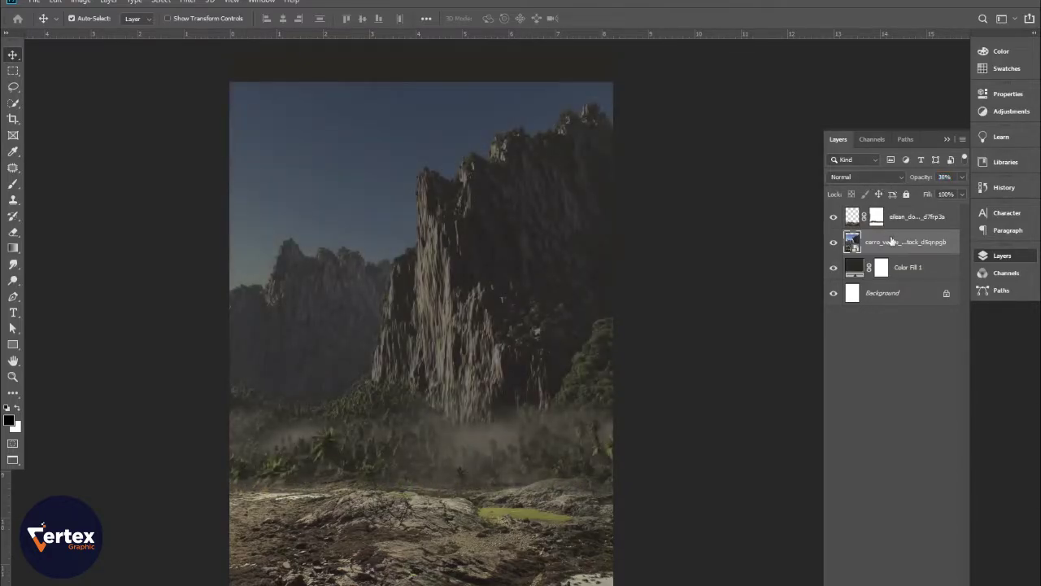
click(187, 1)
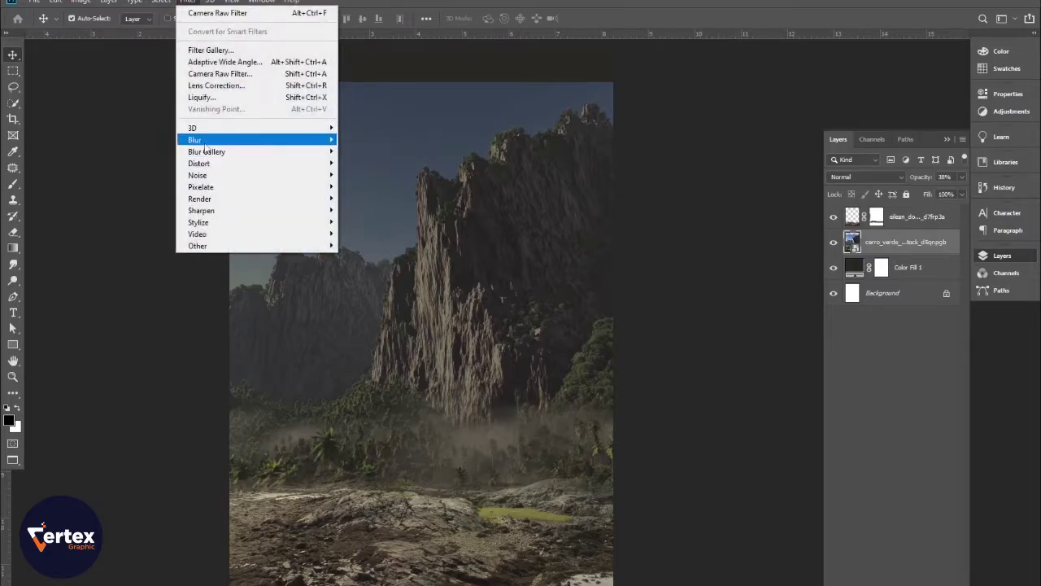
mouse_move(207, 139)
click(379, 186)
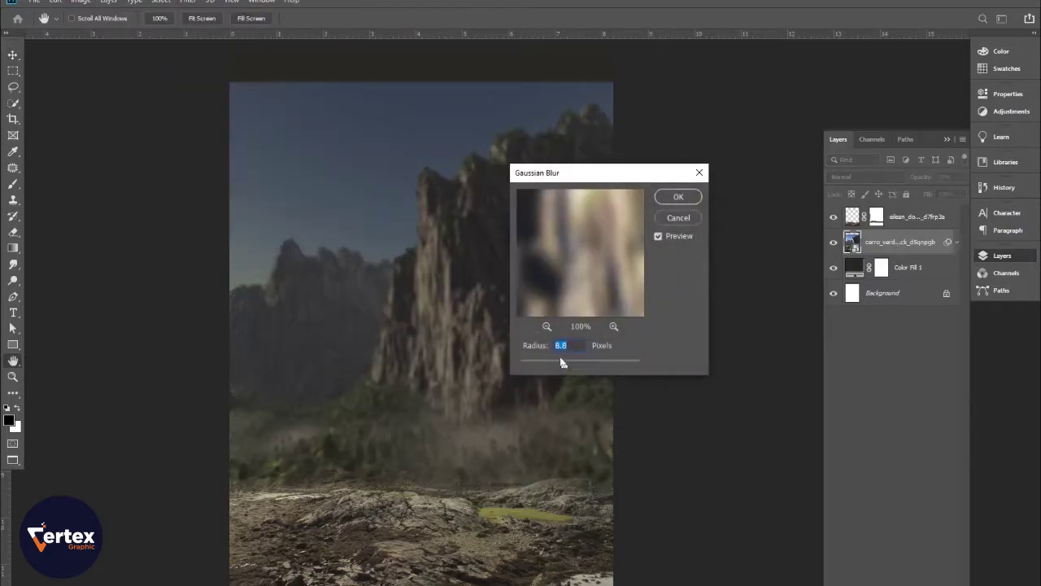
drag(561, 368, 550, 369)
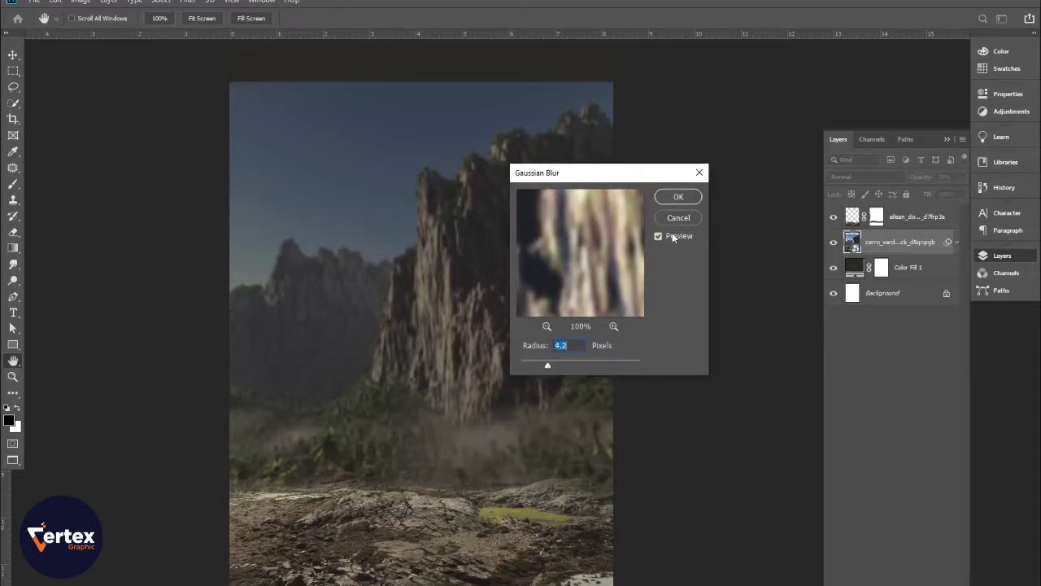
click(679, 196)
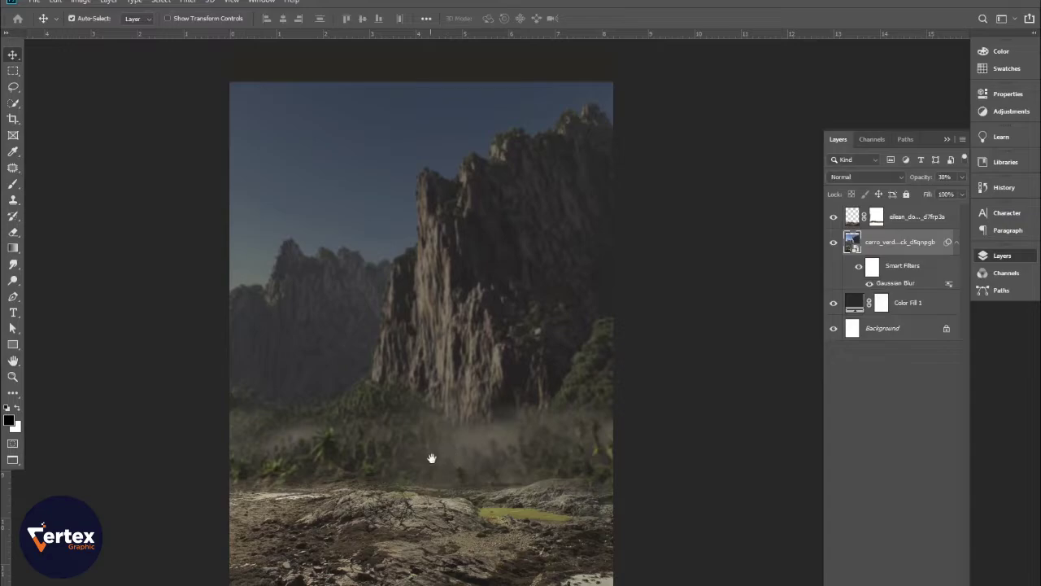
Select the rocky foreground layer and collapse the mountain layer's smart filter list.
drag(431, 457, 432, 418)
click(406, 506)
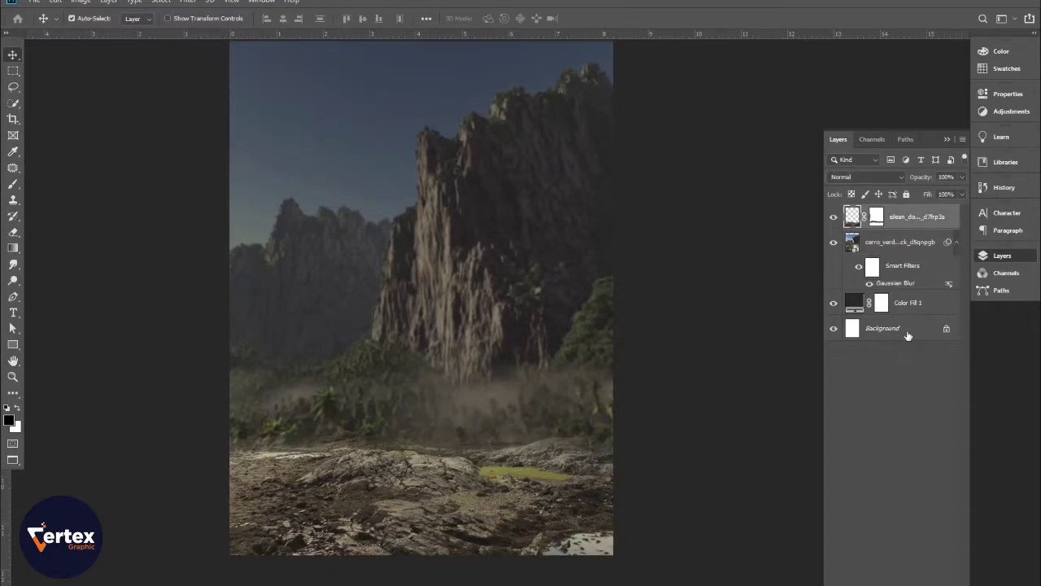
click(956, 242)
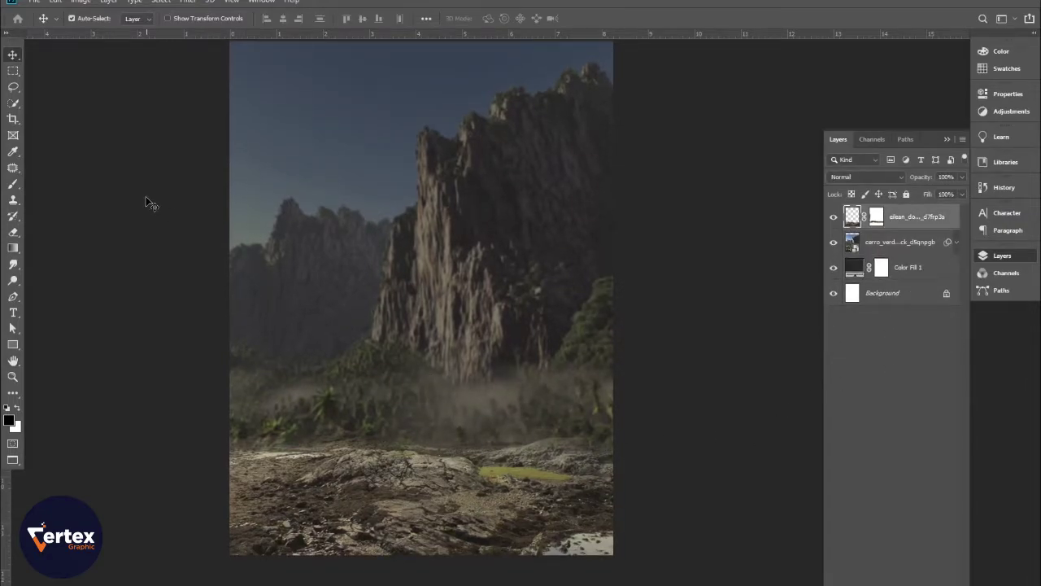
click(189, 1)
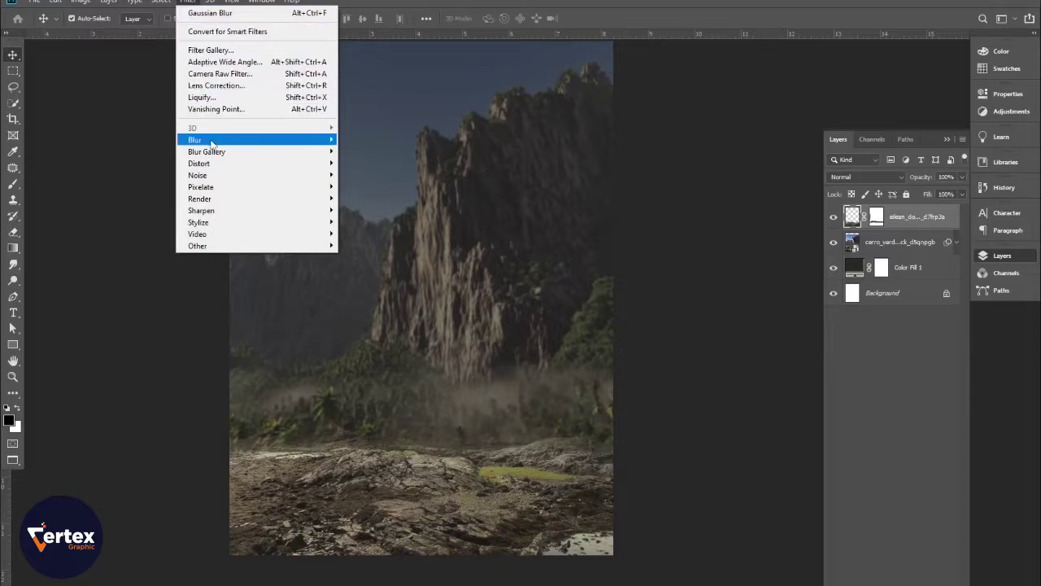
mouse_move(210, 143)
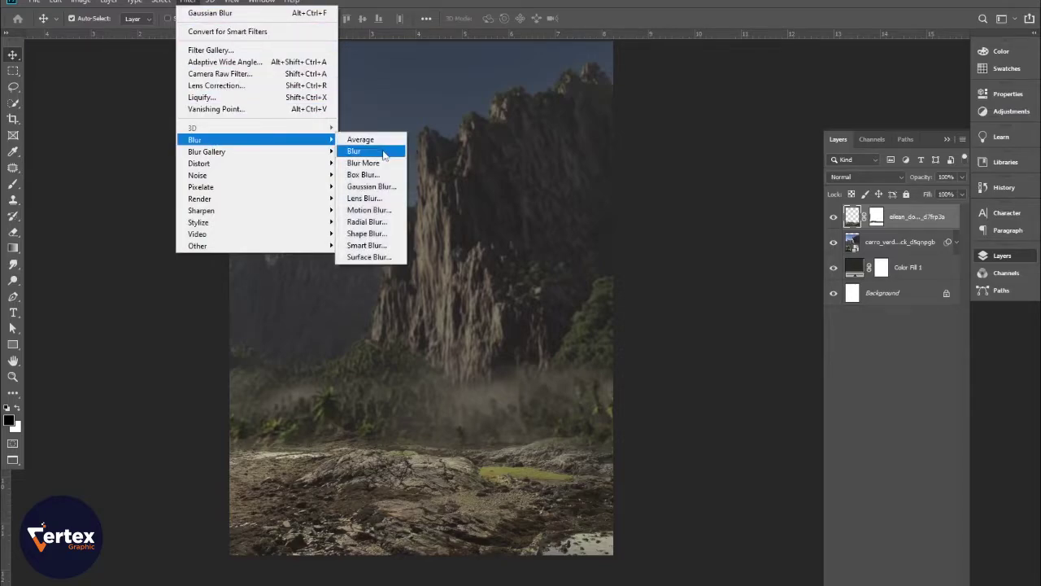
click(383, 201)
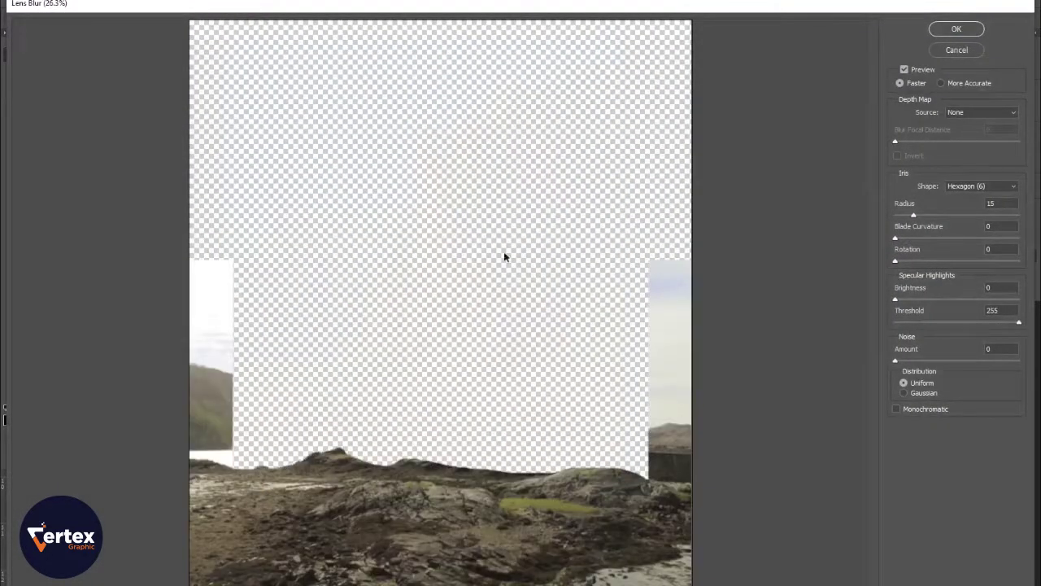
click(966, 49)
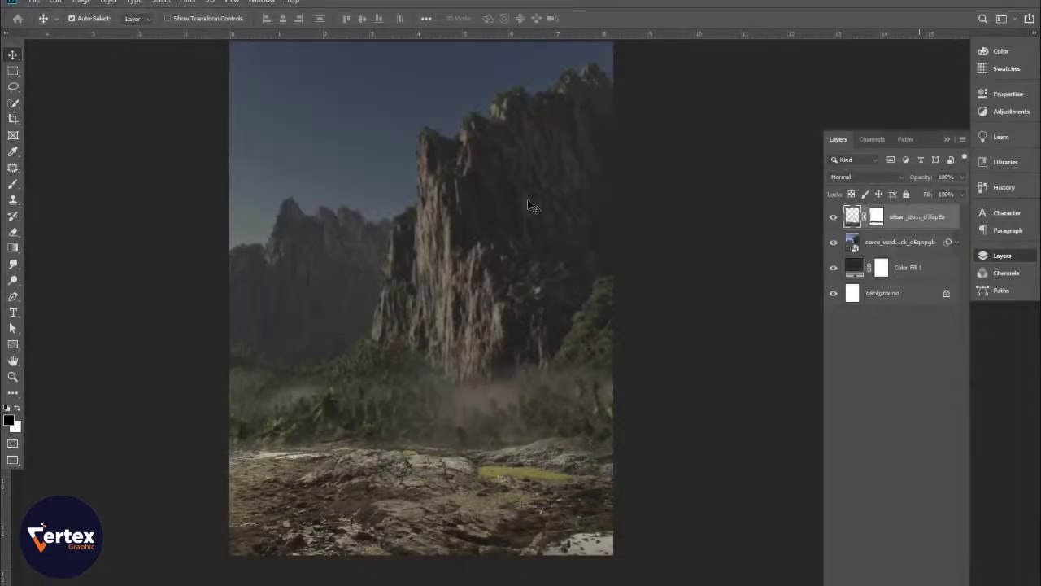
click(188, 3)
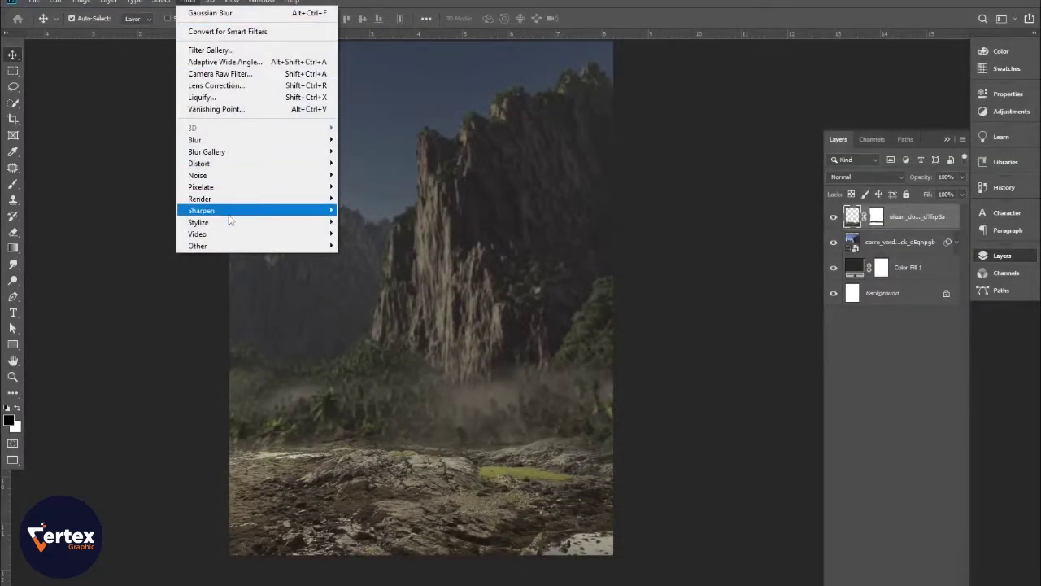
mouse_move(229, 226)
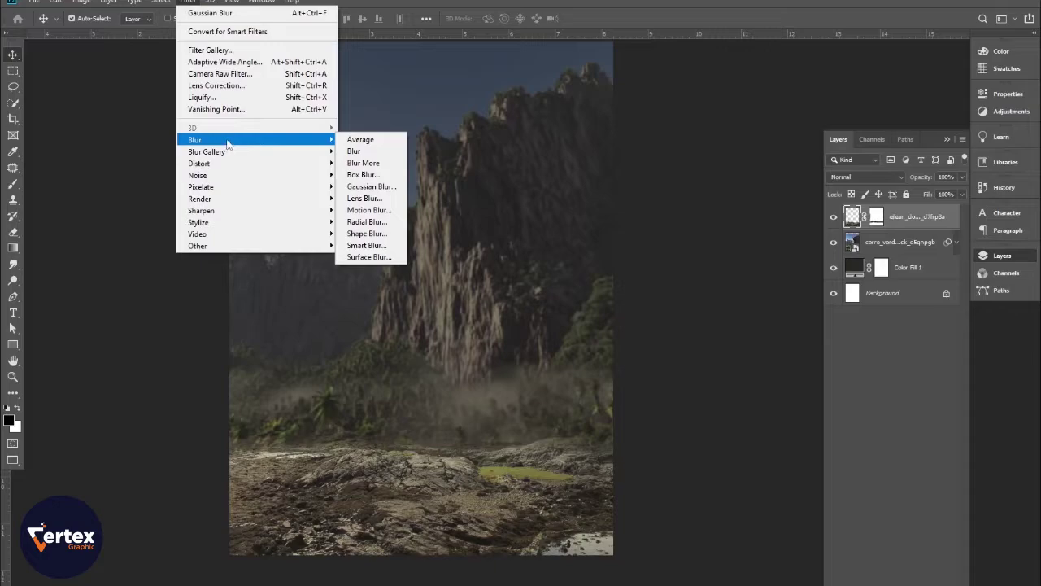
click(643, 176)
Add a Brightness/Contrast adjustment clipped to the rocky foreground layer, with brightness -95 and contrast 37.
click(833, 216)
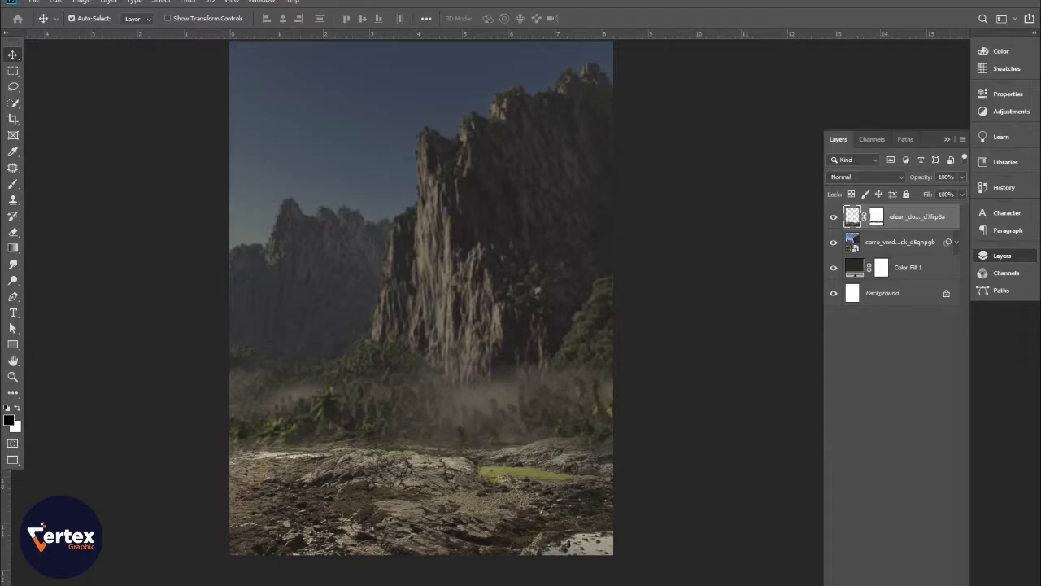
click(897, 585)
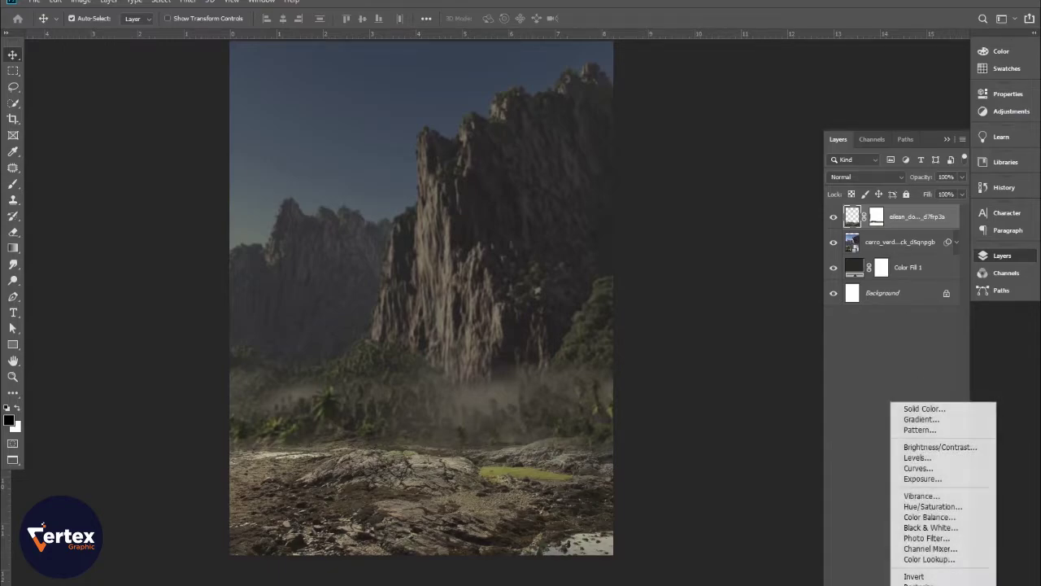
click(924, 448)
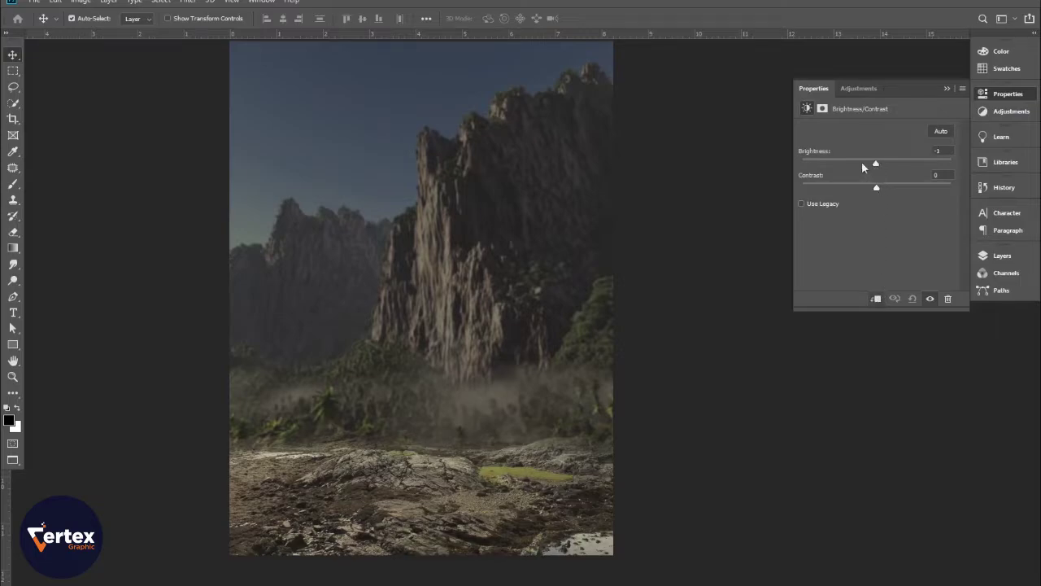
drag(862, 163, 830, 169)
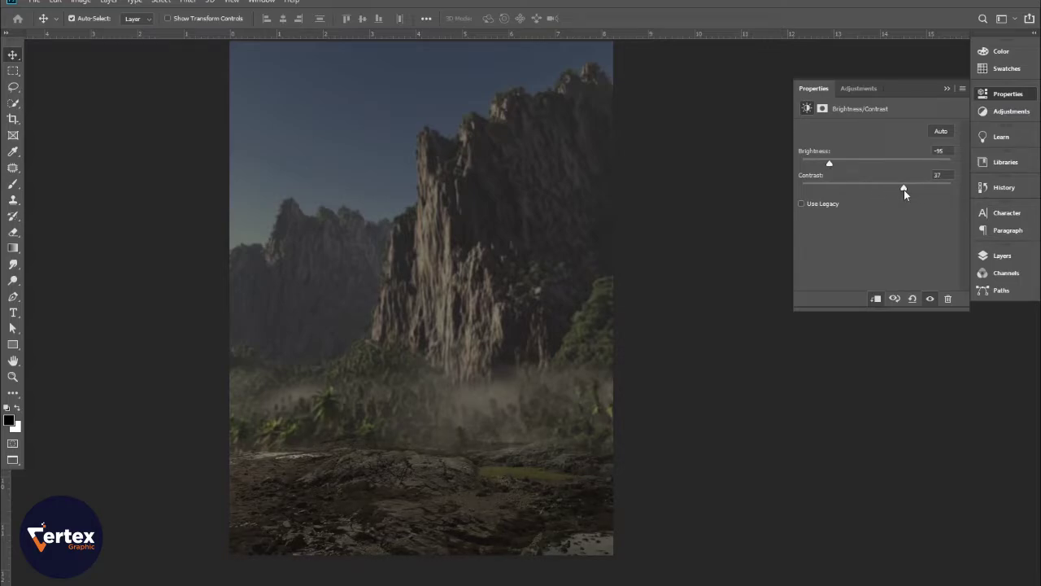
click(945, 88)
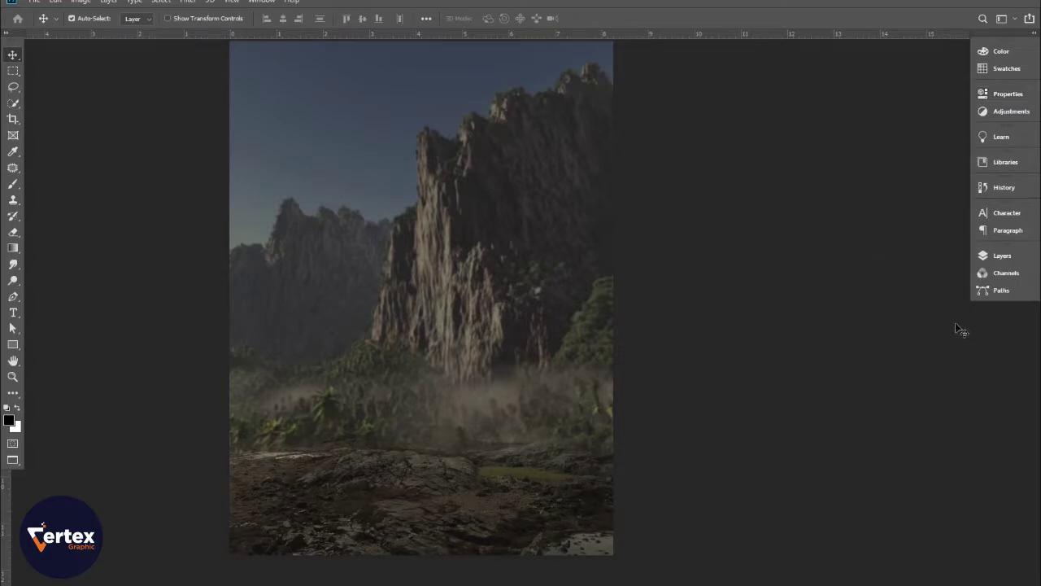
Reopen the layer list, detach it as a floating panel higher up with its bottom controls showing, and deselect all layers.
click(1001, 257)
drag(929, 136, 924, 42)
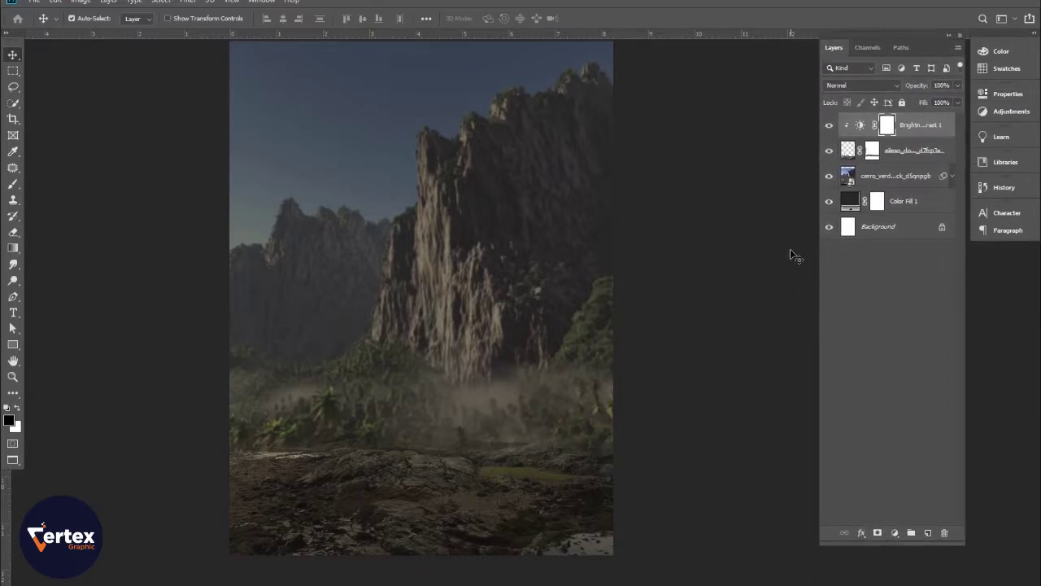
click(774, 323)
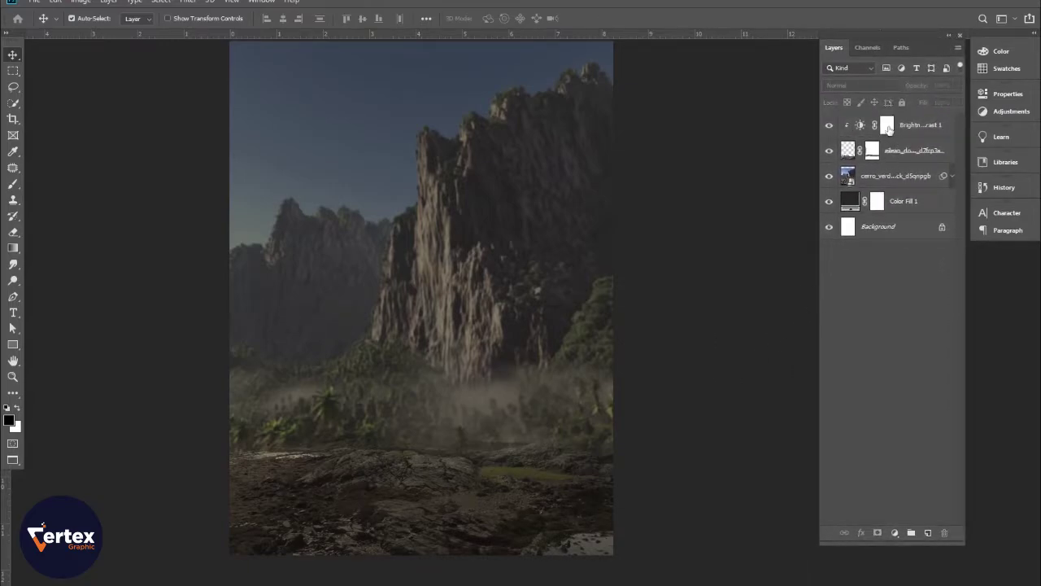
Paint black at 37% opacity on the Brightness/Contrast mask over the rocks' sunlit upper edge, from the left side to the central boulder.
click(888, 127)
click(13, 184)
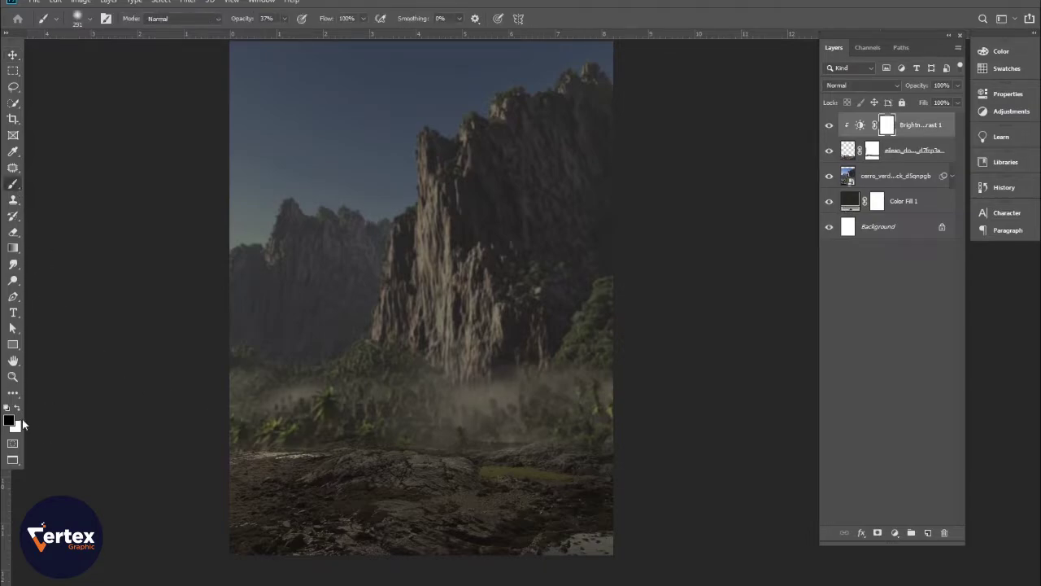
scroll(440, 479, up, 1)
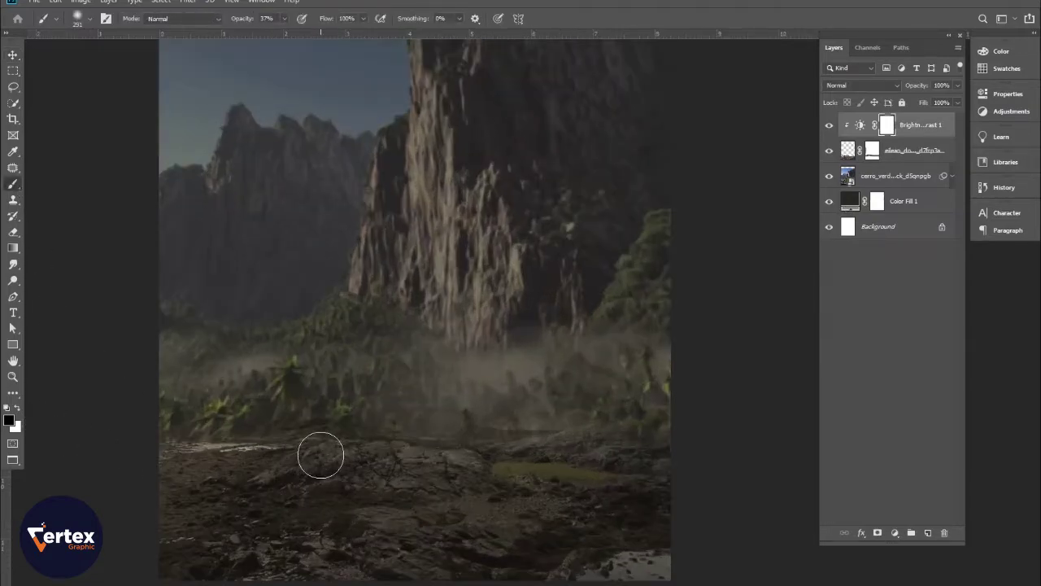
mouse_move(320, 455)
mouse_down()
mouse_move(450, 459)
mouse_move(376, 470)
mouse_move(156, 448)
mouse_move(239, 435)
mouse_move(147, 422)
mouse_move(236, 405)
mouse_move(178, 368)
mouse_move(224, 414)
mouse_move(227, 447)
mouse_move(158, 458)
mouse_move(417, 458)
mouse_move(388, 451)
mouse_move(436, 458)
mouse_up()
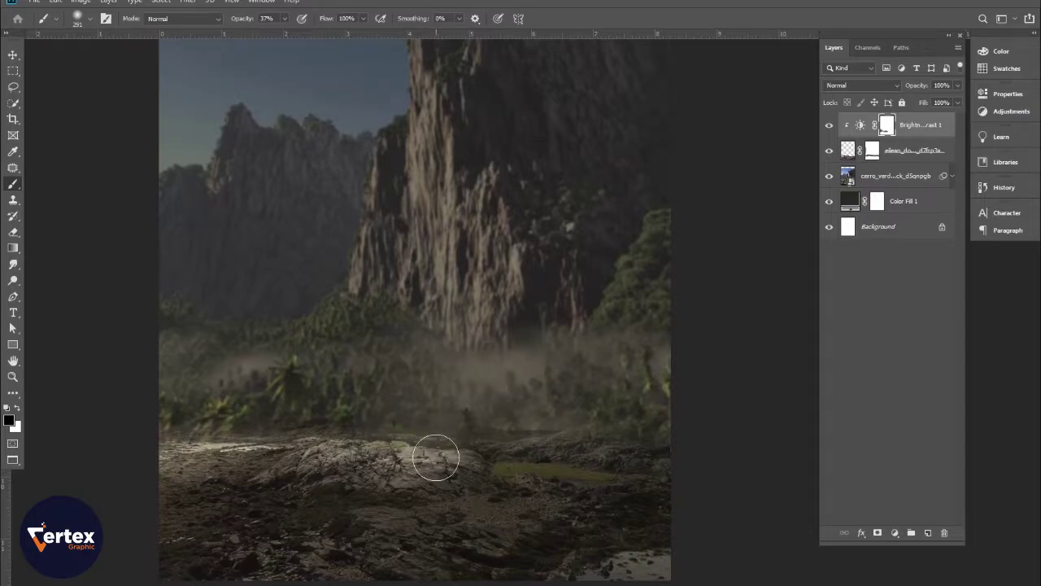
click(12, 55)
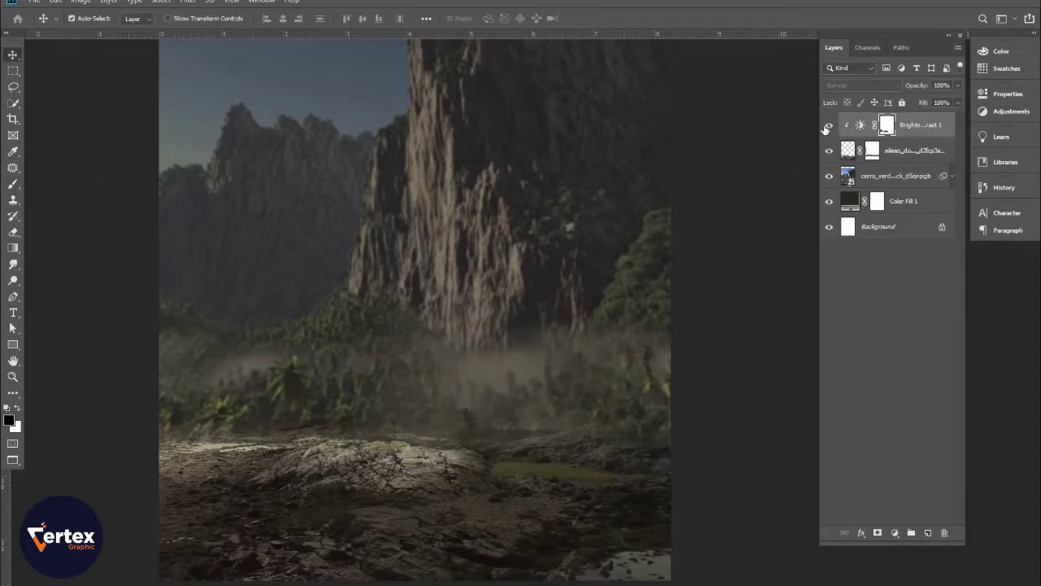
scroll(475, 322, down, 2)
drag(442, 233, 424, 311)
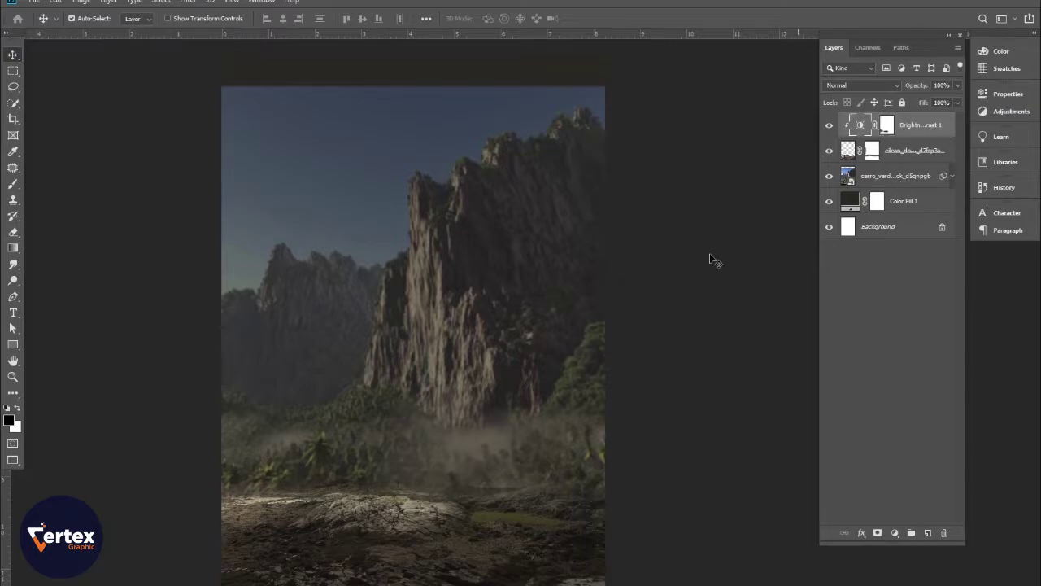
Add a new layer on top and set a pale cream foreground colour for the brush, starting from a colour sampled on the lit rocks.
click(928, 533)
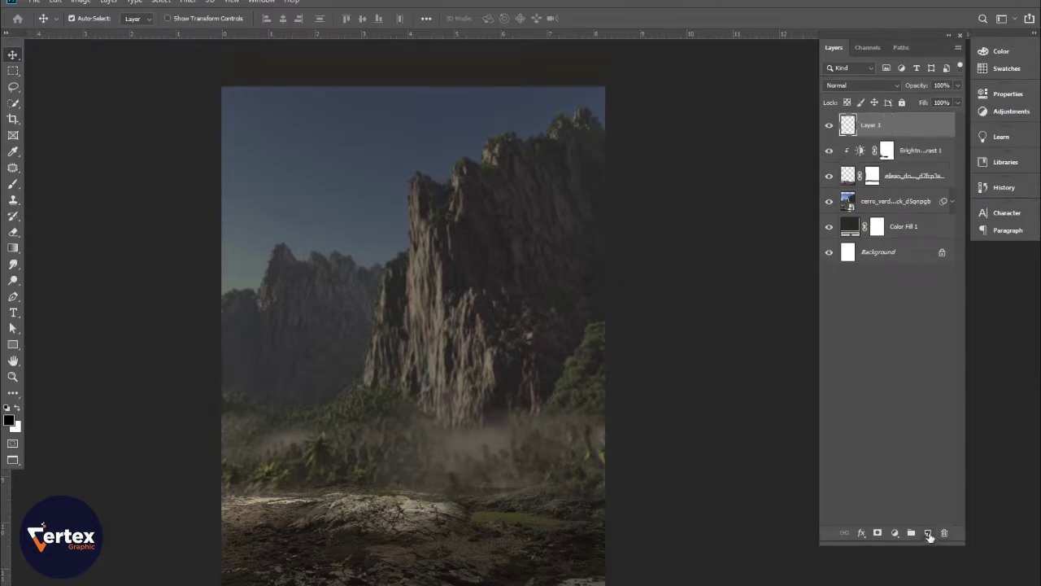
click(13, 184)
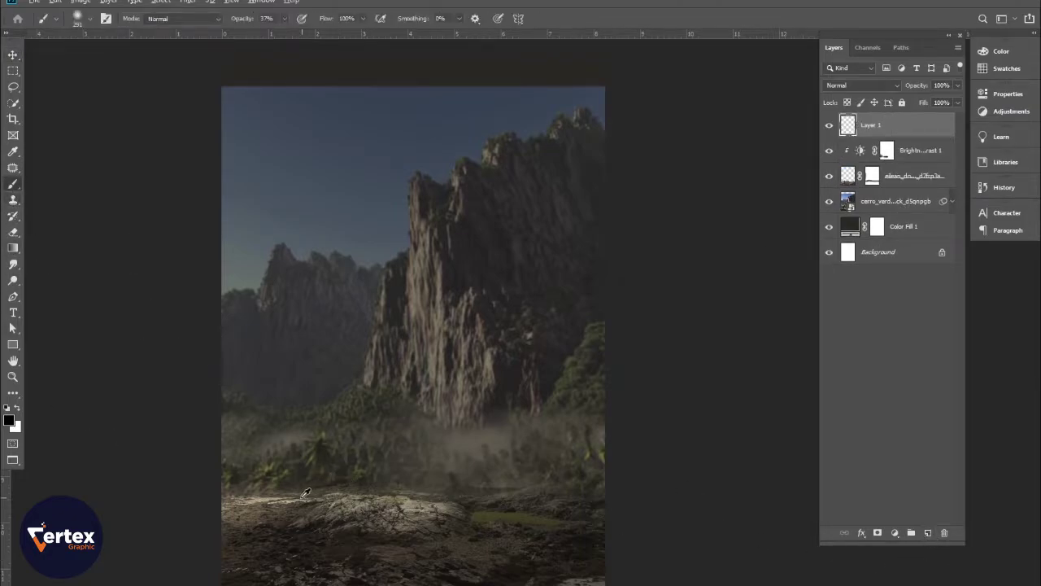
alt+click(253, 495)
click(11, 420)
mouse_move(676, 464)
mouse_down()
mouse_move(674, 441)
mouse_move(644, 440)
mouse_move(674, 434)
mouse_move(690, 418)
mouse_move(685, 410)
mouse_up()
click(951, 393)
Paint one soft cream glow with an enlarged brush at 100% opacity on the canvas's left edge, beside the distant mountains.
drag(241, 20, 263, 21)
click(233, 311)
key(ctrl+z)
key(bracketright)
key(bracketright)
key(bracketright)
click(220, 285)
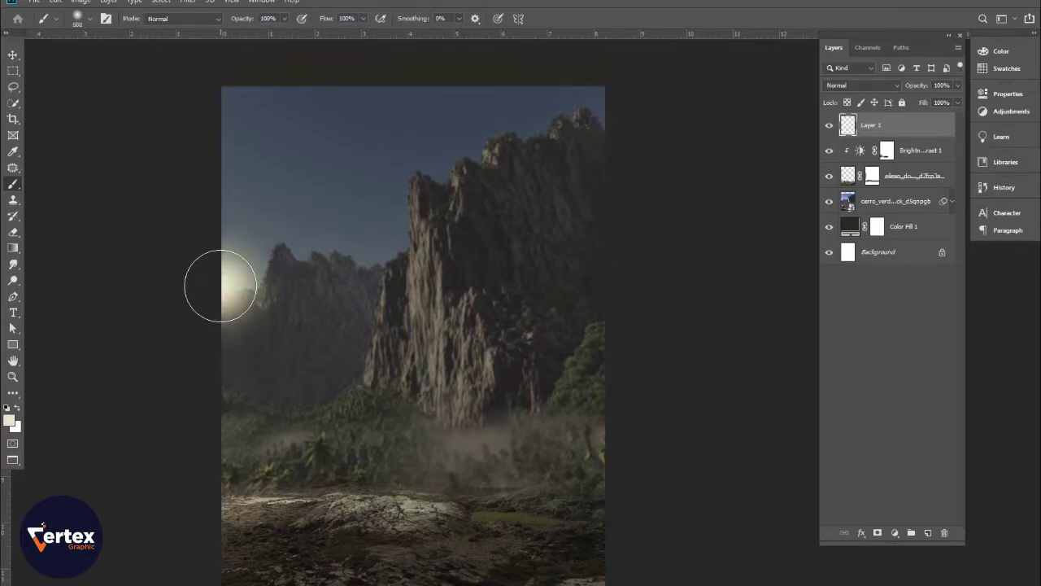
Scale up the cream glow and position it along the left edge so its light spreads over the distant mountains.
key(v)
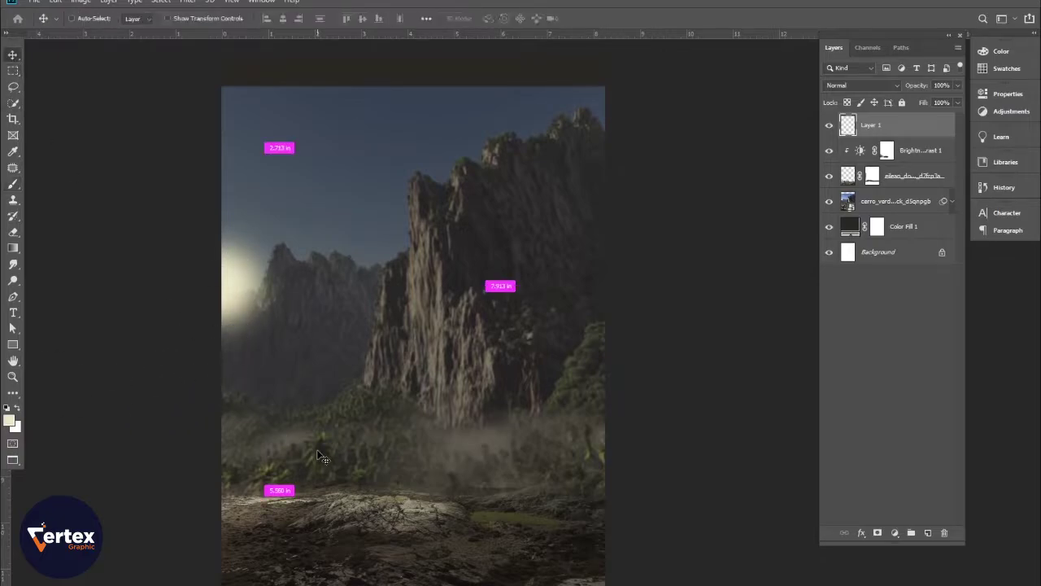
key(ctrl+t)
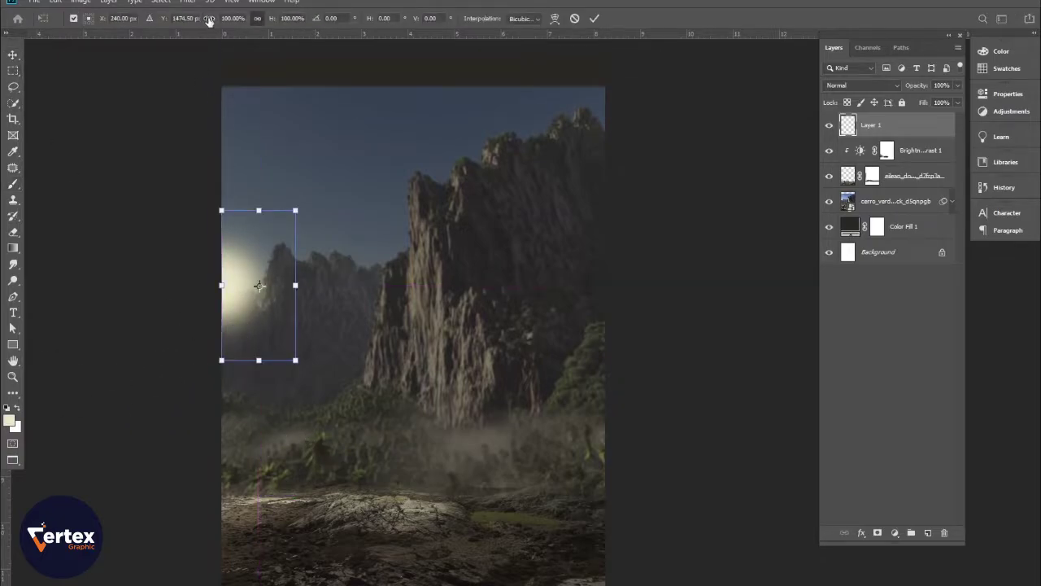
drag(209, 21, 444, 44)
mouse_move(349, 264)
mouse_down()
mouse_move(382, 269)
mouse_move(362, 269)
mouse_up()
key(Return)
drag(425, 266, 417, 304)
Stretch the mountain layer upward to a height of 229.63% to cover the canvas's top edge, and shift it slightly right.
click(508, 134)
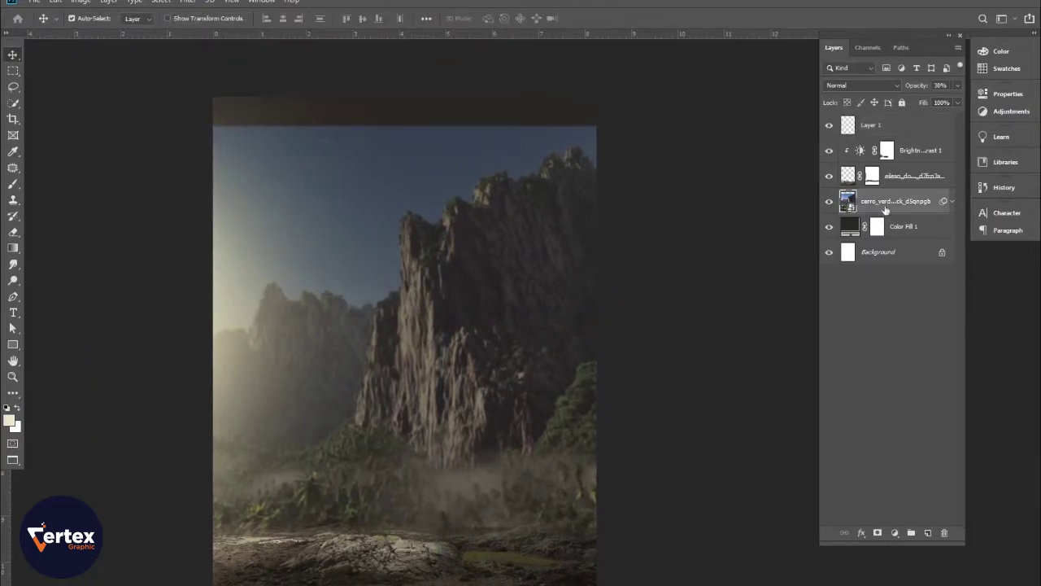
key(ctrl+t)
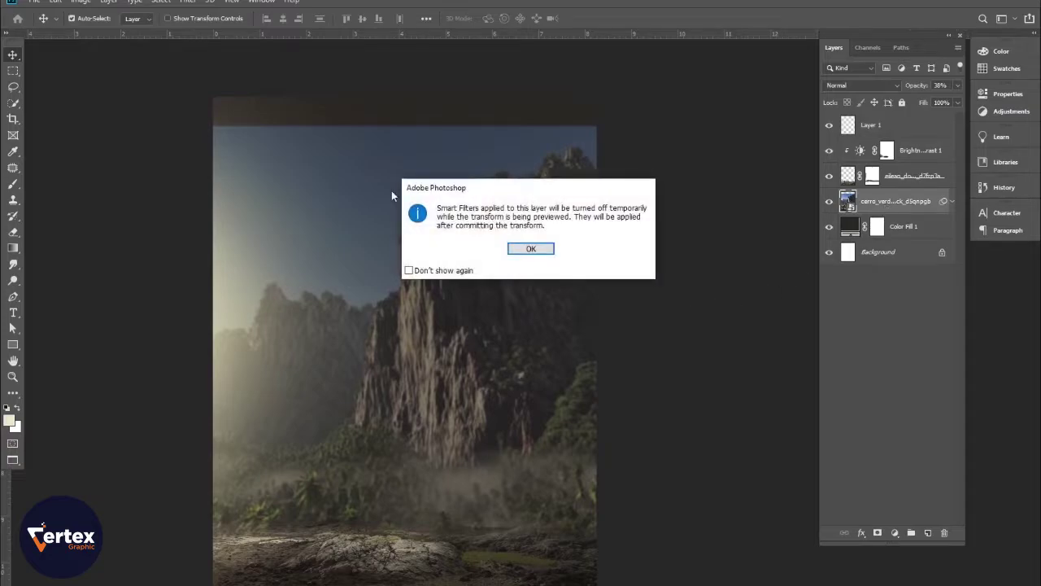
click(534, 248)
drag(429, 125, 429, 90)
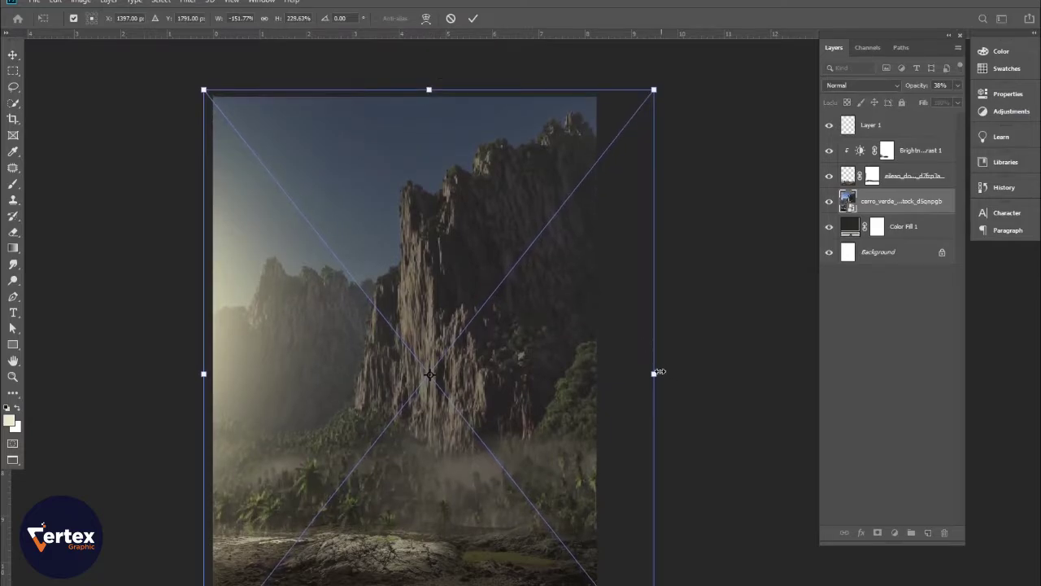
drag(592, 387, 597, 388)
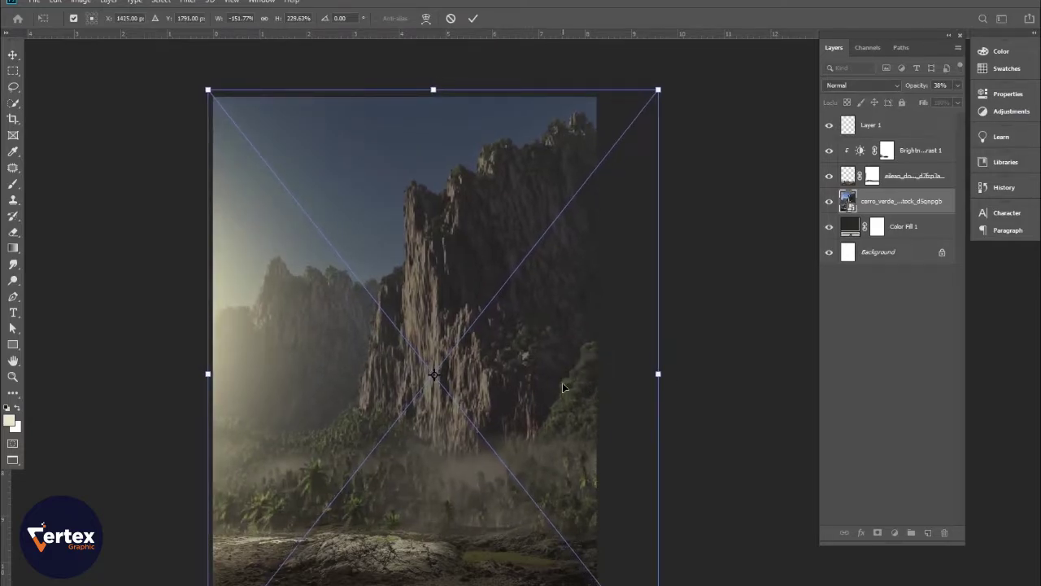
key(Return)
scroll(361, 350, down, 2)
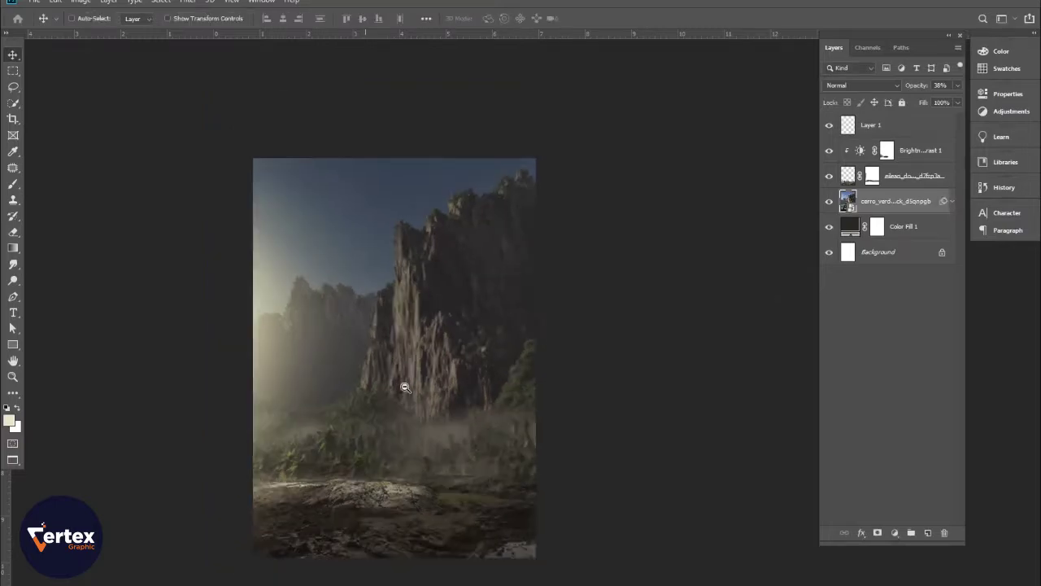
scroll(396, 364, up, 2)
drag(390, 366, 400, 386)
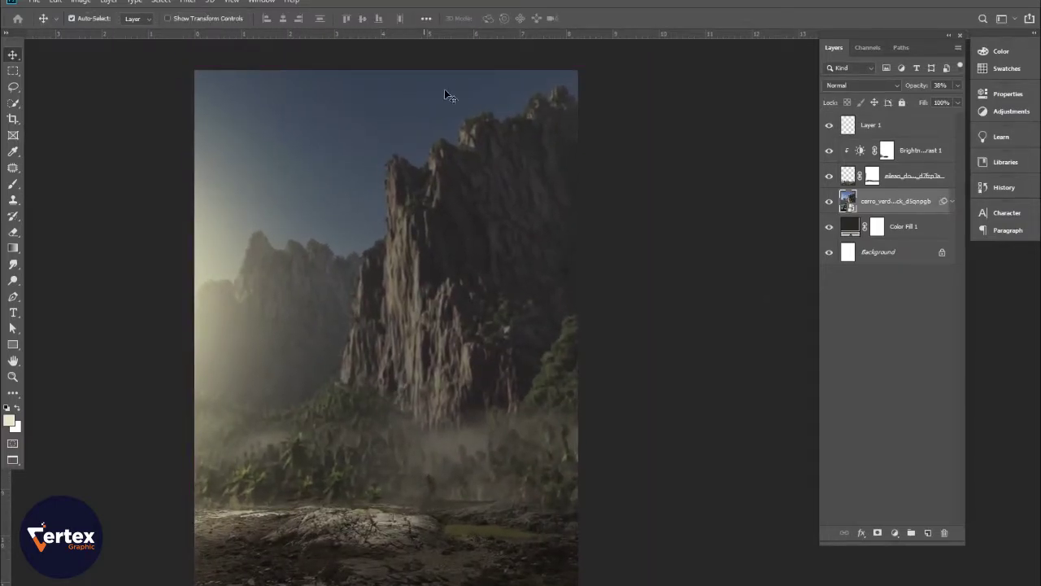
Set the glow layer's blend mode to Screen, compare the image with and without it, and deselect all layers.
click(869, 128)
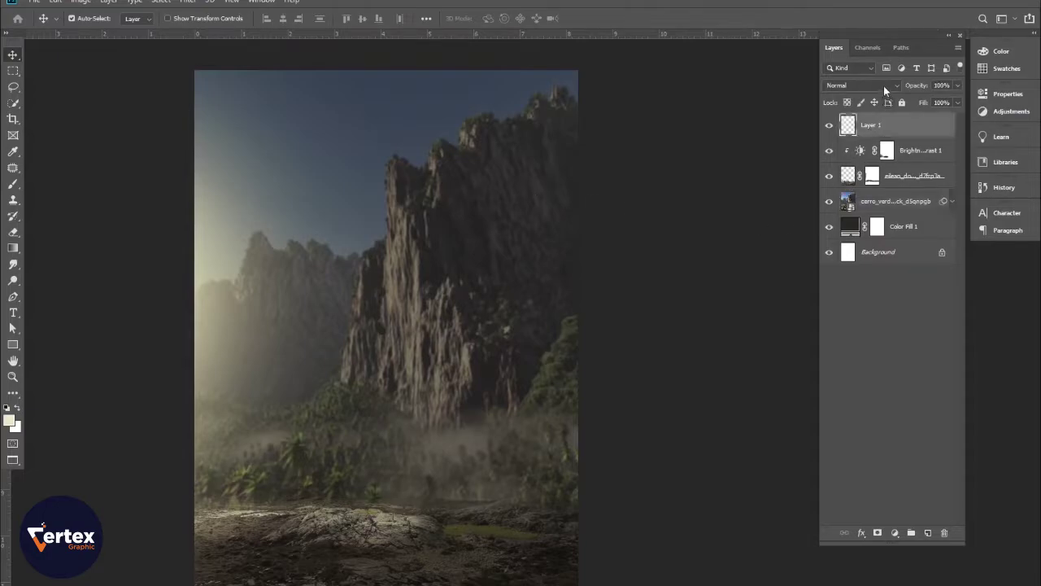
click(861, 85)
click(854, 190)
click(829, 126)
click(828, 126)
drag(330, 374, 336, 372)
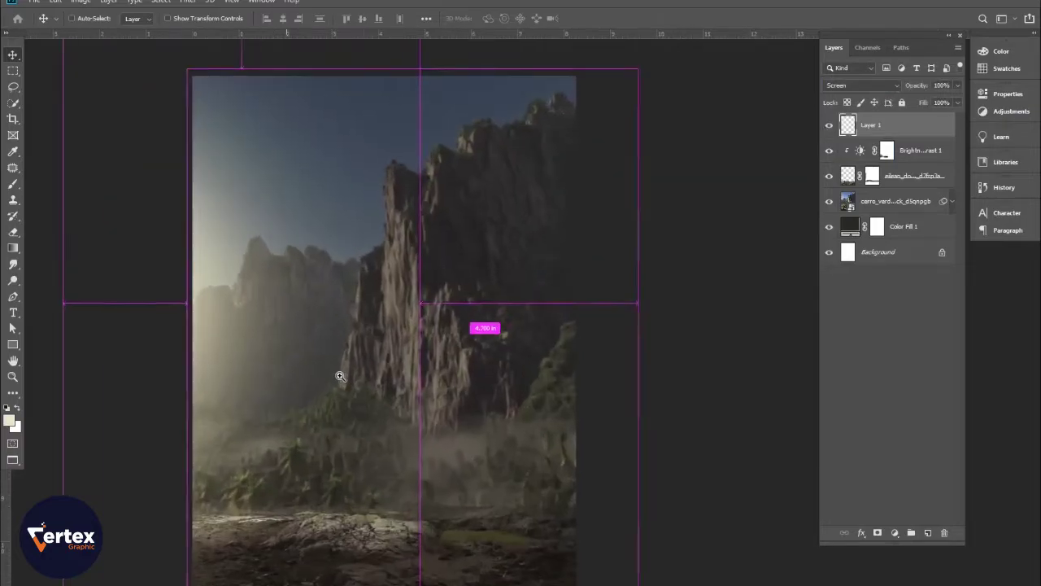
click(667, 382)
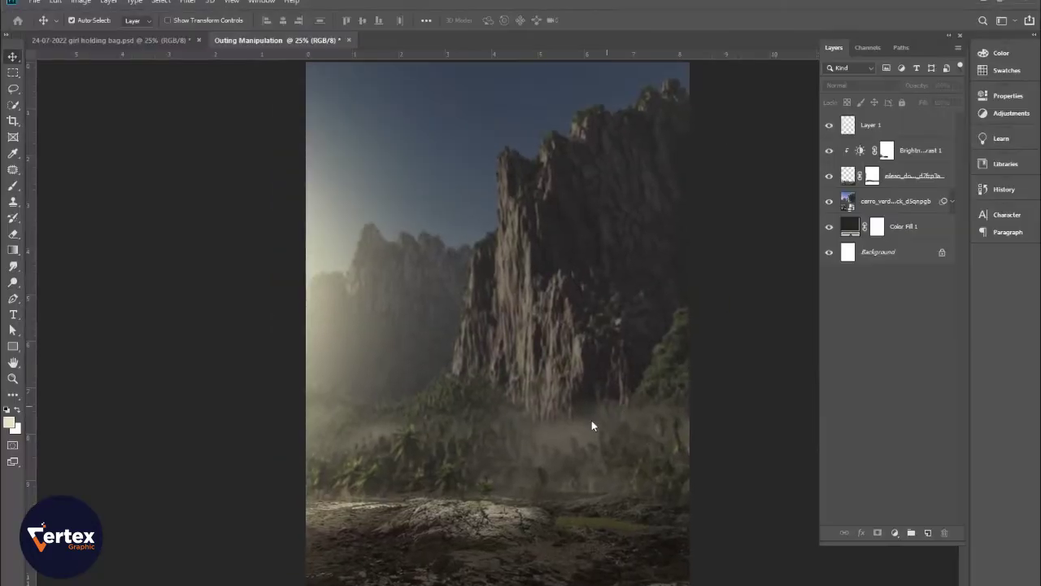
Switch to the "24-07-2022 girl holding bag.psd" document and bring its masked Layer 0 copy into Outing Manipulation.
key(alt+f)
key(Escape)
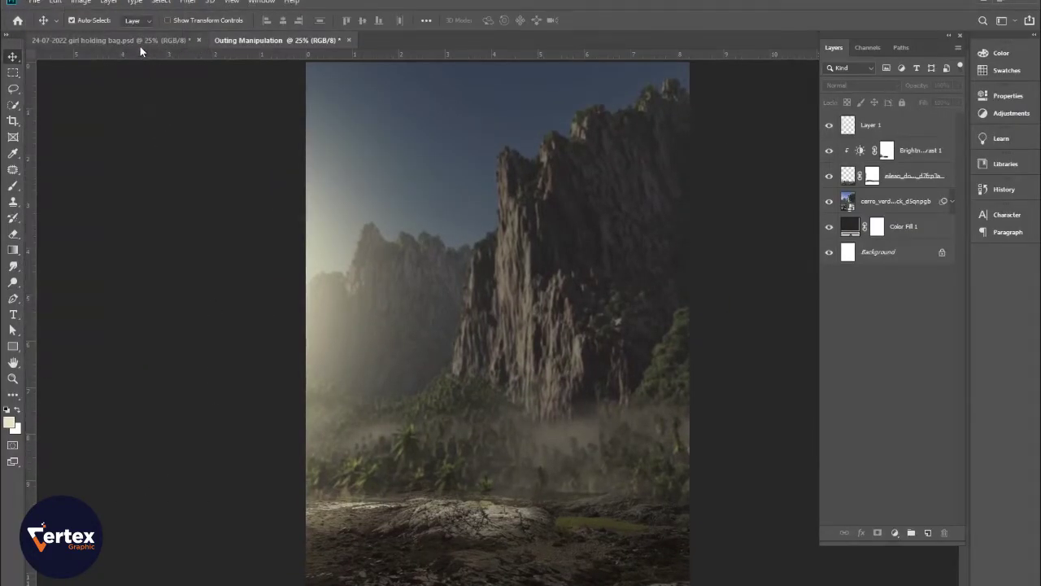
click(135, 40)
drag(530, 343, 539, 335)
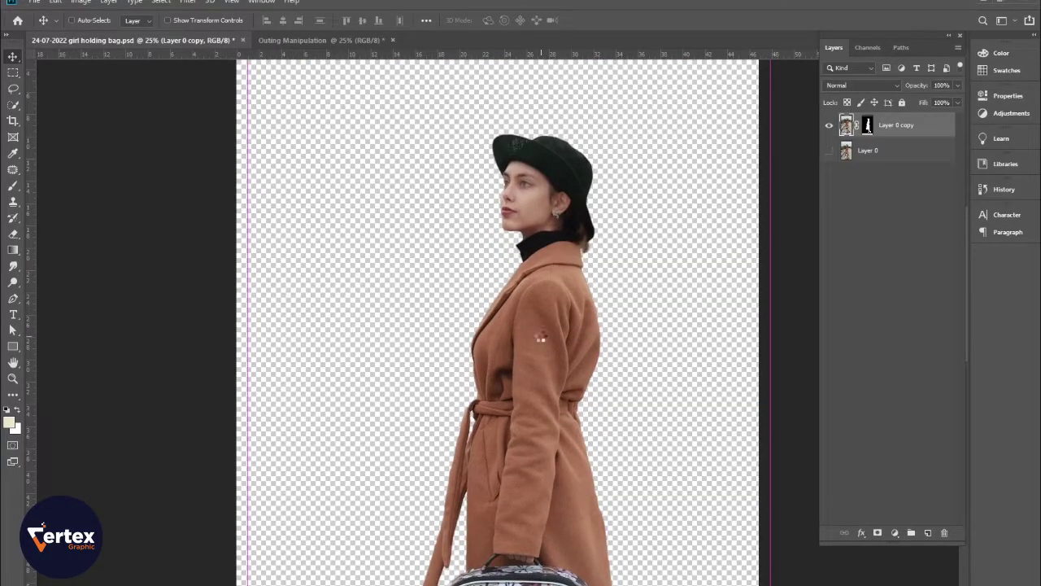
key(ctrl+e)
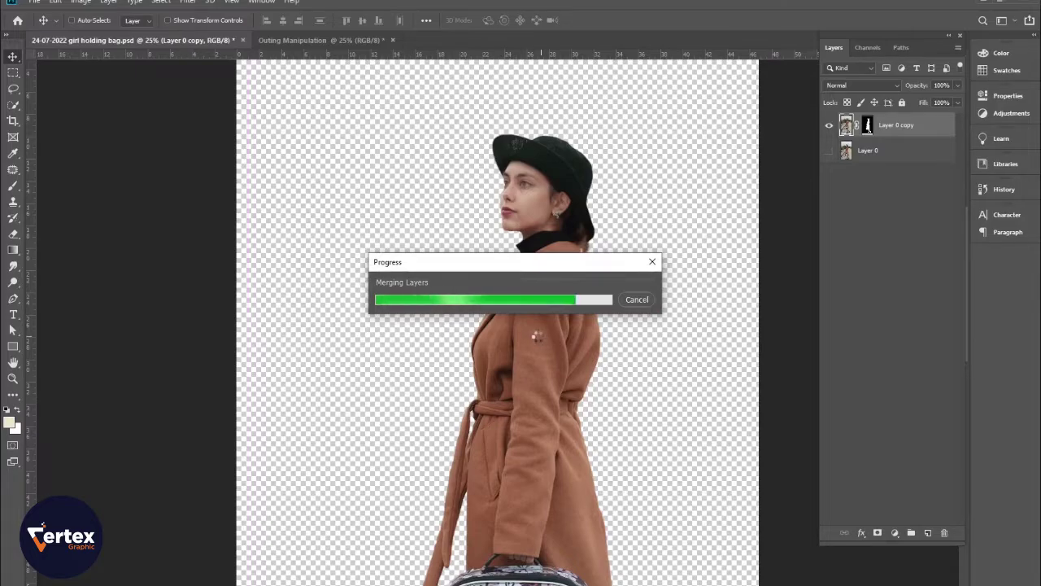
drag(543, 352, 539, 326)
key(ctrl+Tab)
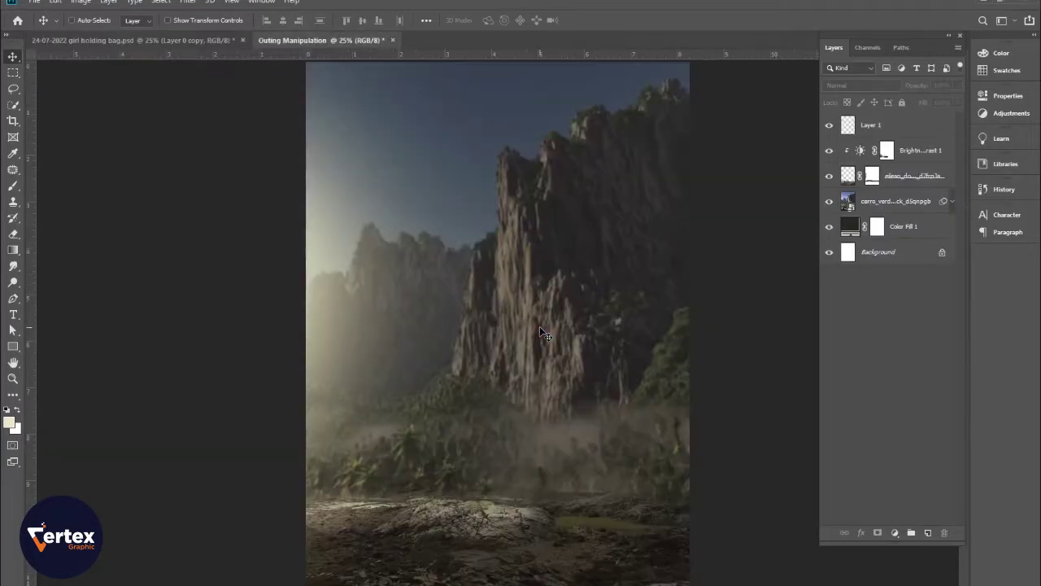
drag(537, 329, 535, 332)
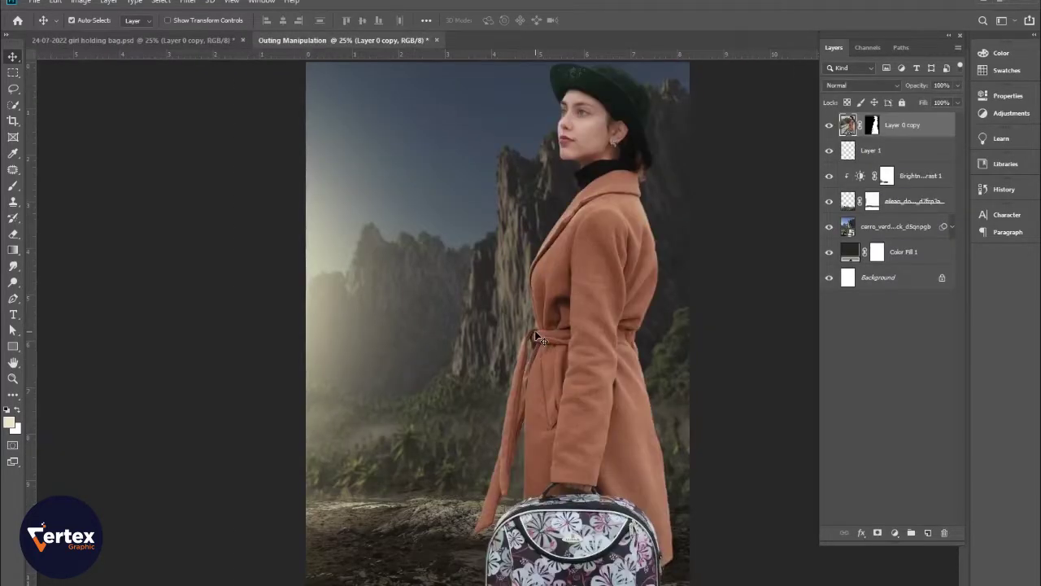
Return to full-screen view, convert the woman's masked layer to a smart object, and check it by toggling its visibility.
key(f)
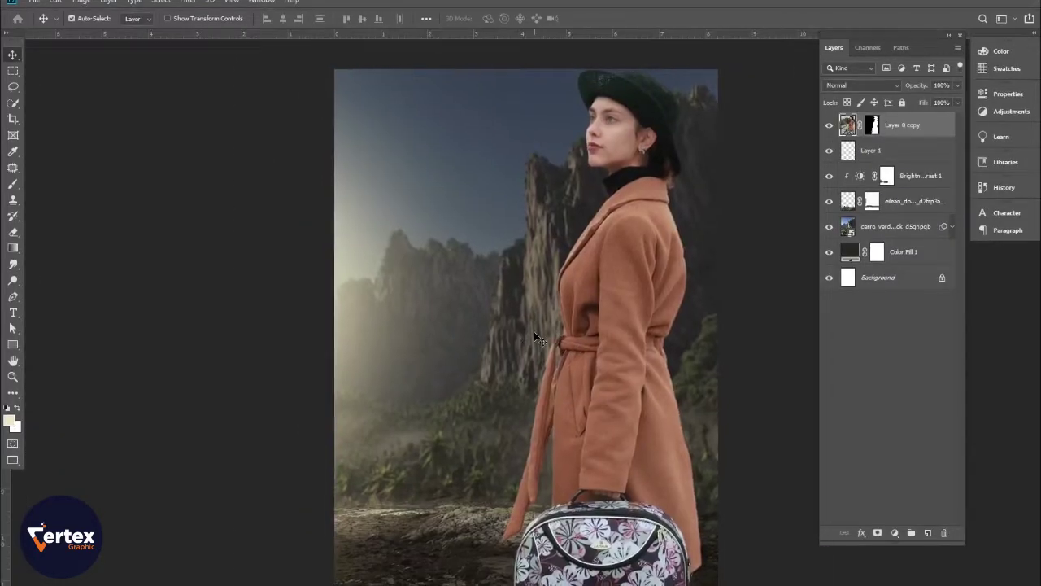
click(601, 333)
right_click(923, 133)
click(838, 262)
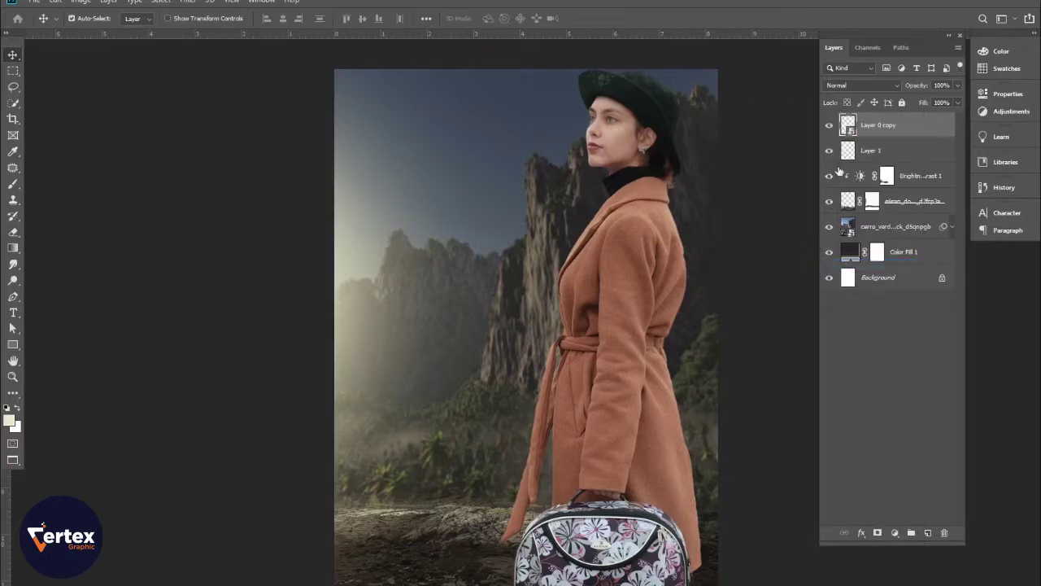
click(829, 124)
click(828, 125)
Scale the woman proportionally to 43.89% and place her standing on the lit boulder, left of the large cliff.
key(ctrl+t)
drag(329, 67, 574, 423)
drag(690, 497, 440, 279)
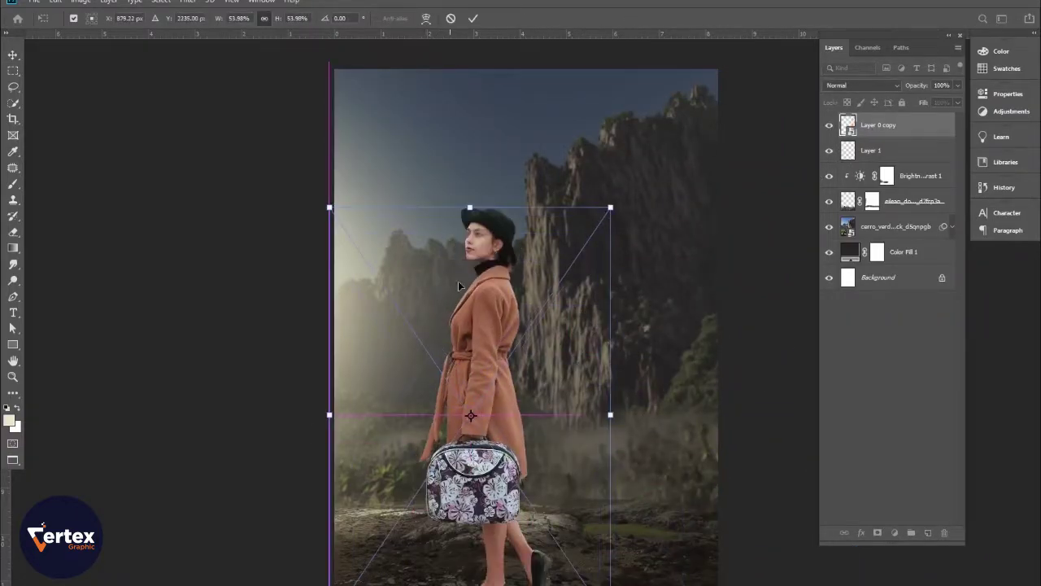
drag(609, 205, 510, 314)
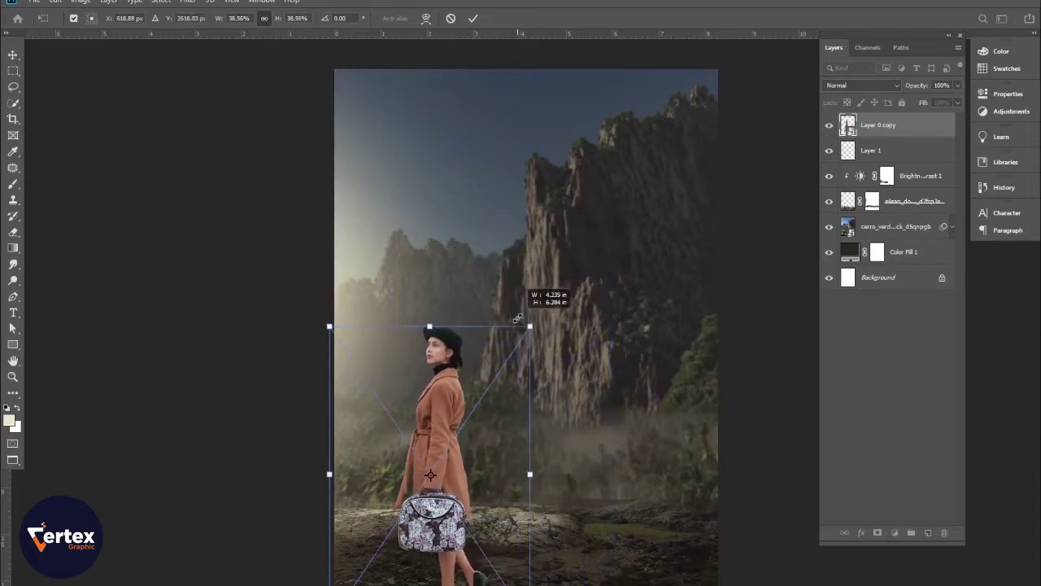
drag(427, 375, 471, 290)
drag(573, 231, 598, 198)
drag(555, 263, 553, 263)
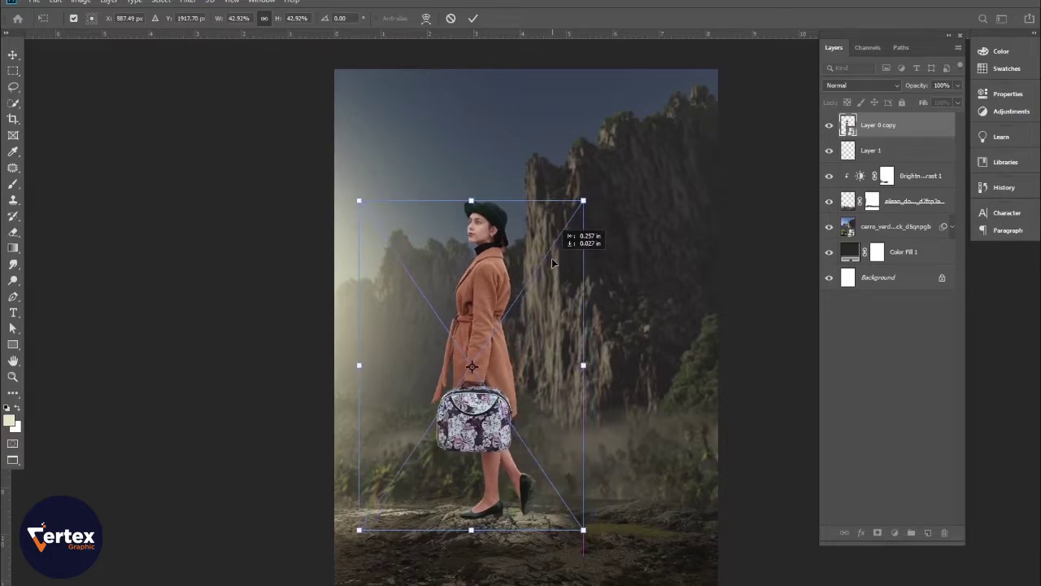
drag(552, 263, 548, 248)
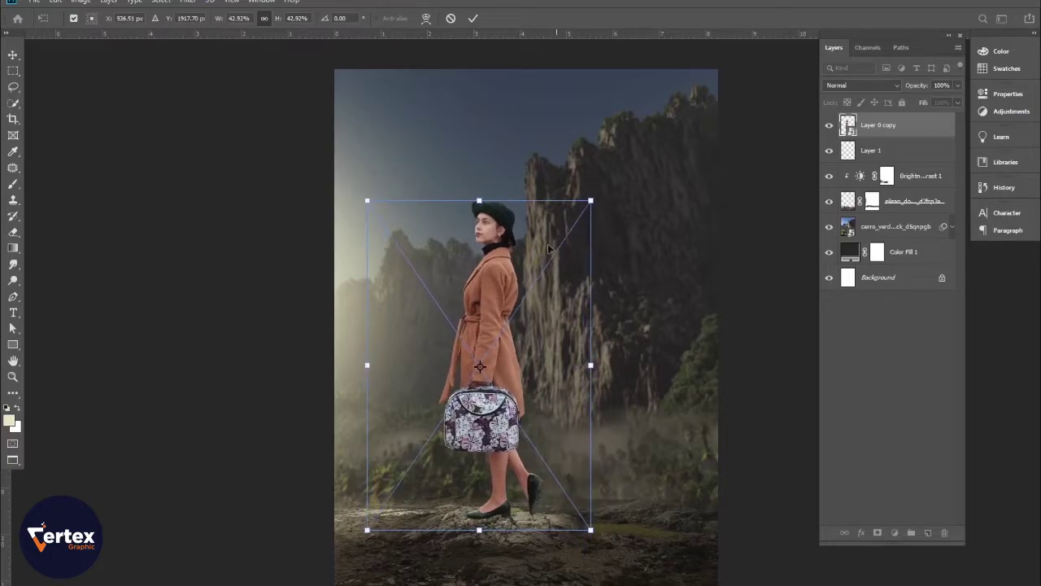
drag(490, 199, 490, 191)
key(Return)
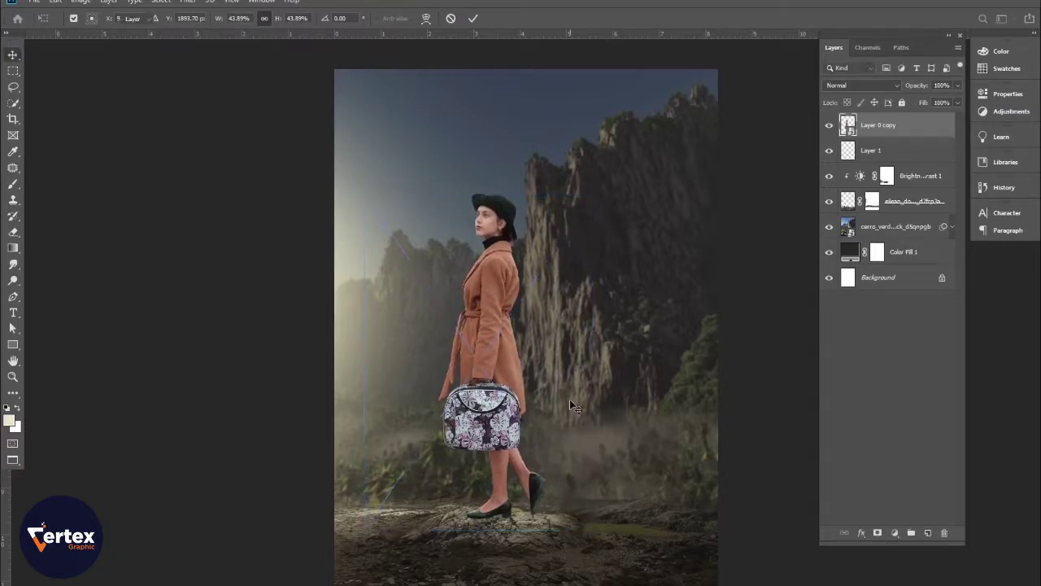
Zoom in on the woman's face and hat and add a new empty layer above her layer.
ctrl+click(517, 322)
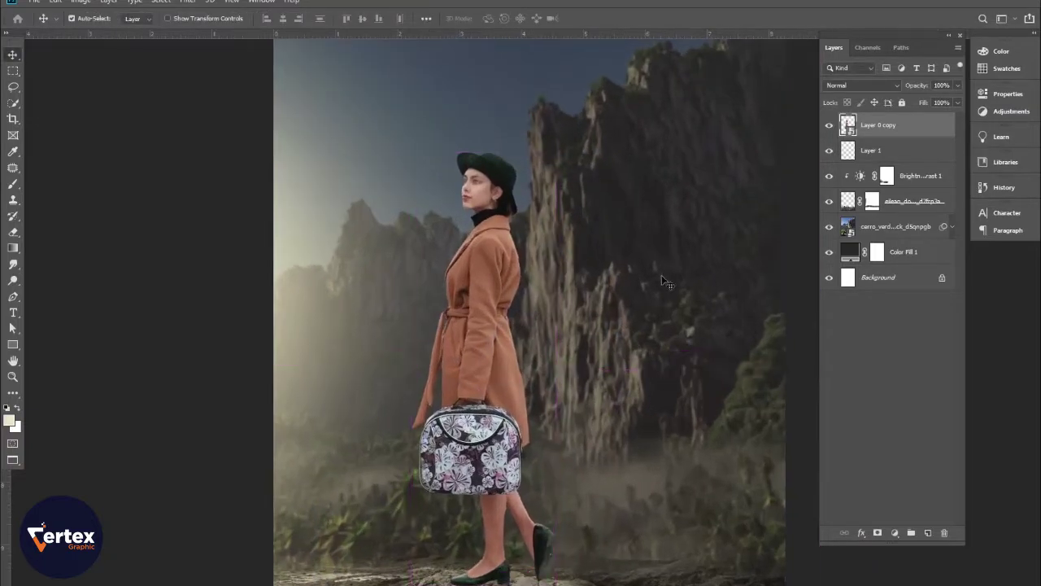
ctrl+click(528, 210)
ctrl+click(525, 212)
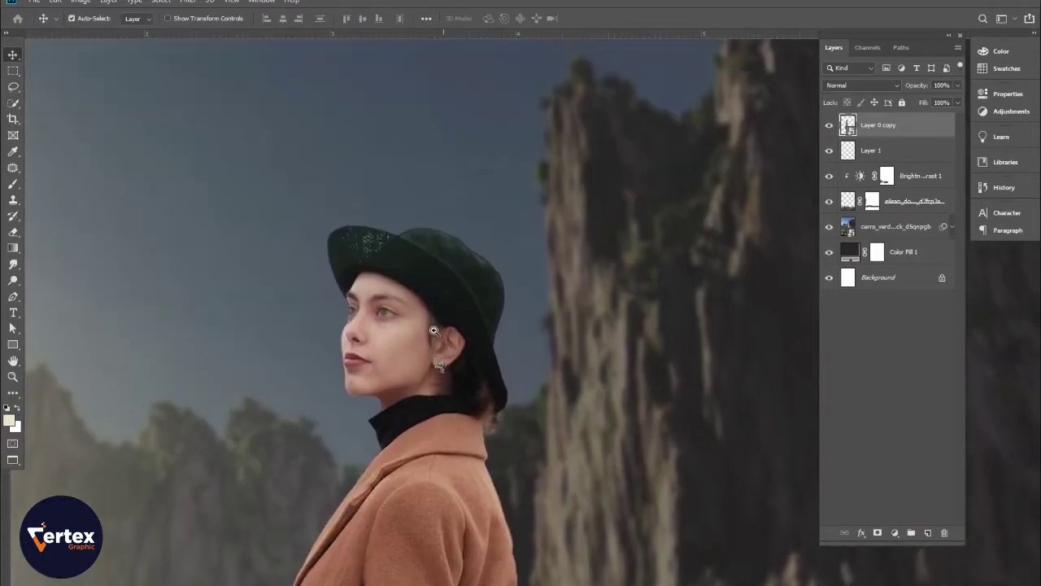
ctrl+click(433, 329)
drag(433, 329, 479, 395)
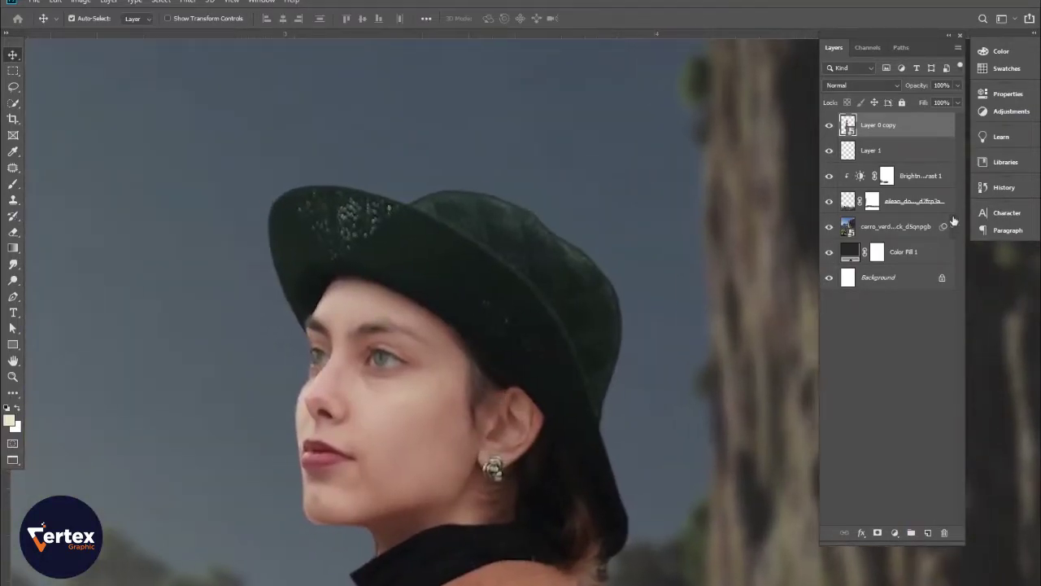
click(927, 533)
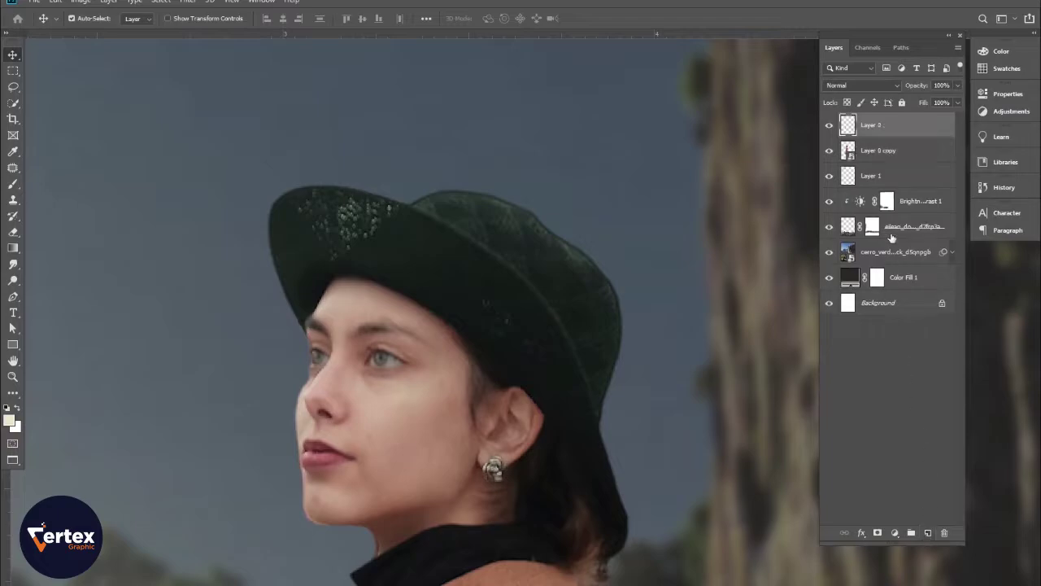
Select the woman's outline and clone out the white specks on the hat's front brim on the empty layer, sampling all layers.
ctrl+click(849, 150)
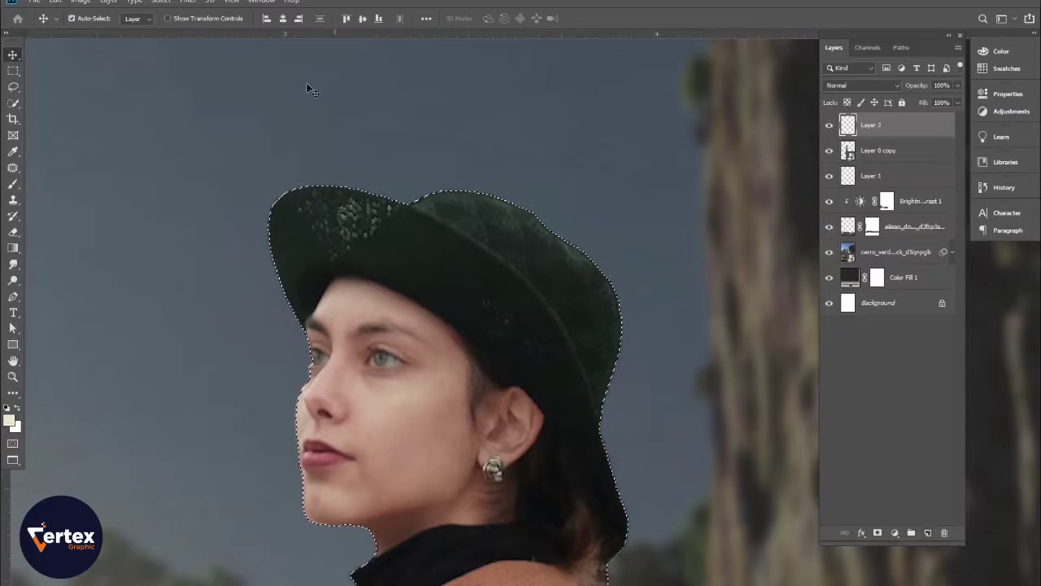
click(12, 203)
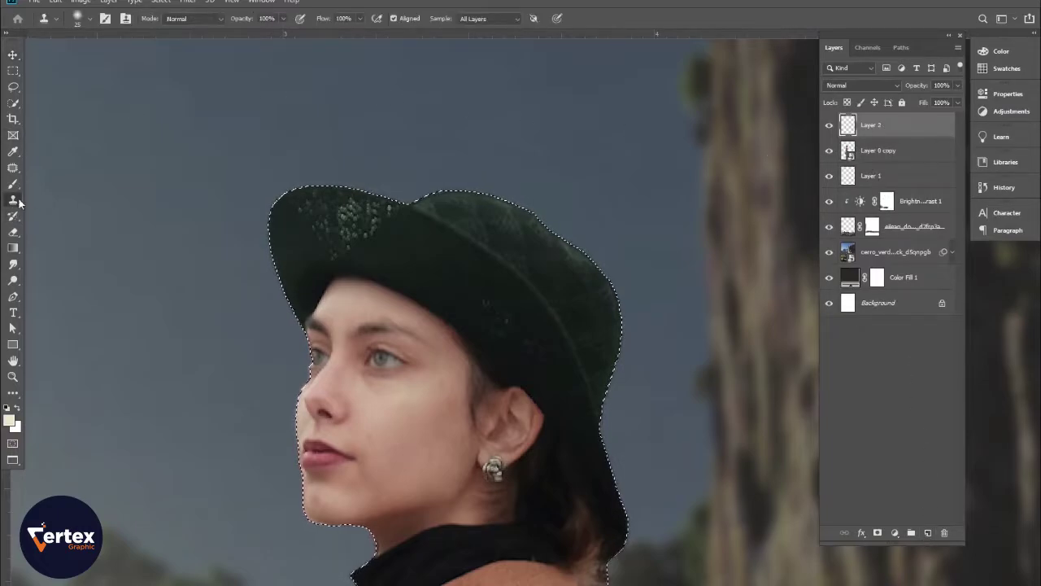
click(498, 19)
click(487, 48)
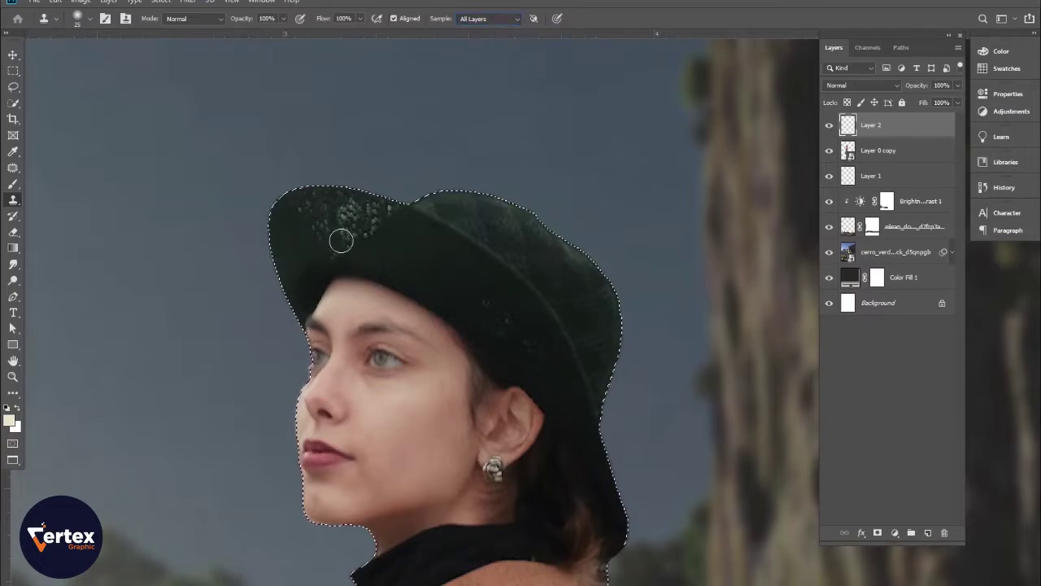
scroll(347, 260, up, 2)
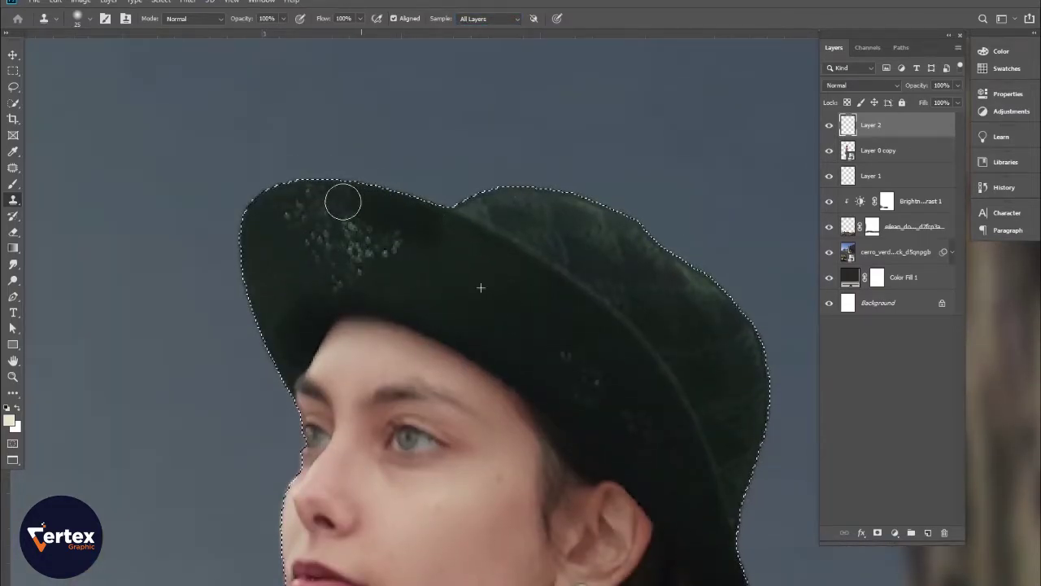
drag(339, 230, 407, 238)
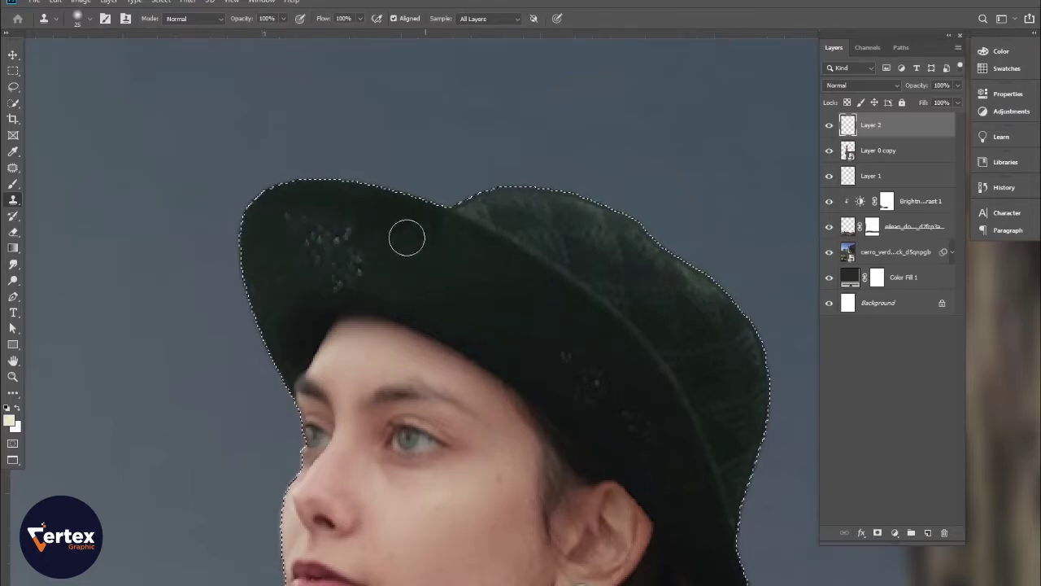
mouse_move(420, 293)
mouse_down()
mouse_move(304, 276)
mouse_move(371, 267)
mouse_move(274, 237)
mouse_move(327, 245)
mouse_move(279, 222)
mouse_move(290, 279)
mouse_up()
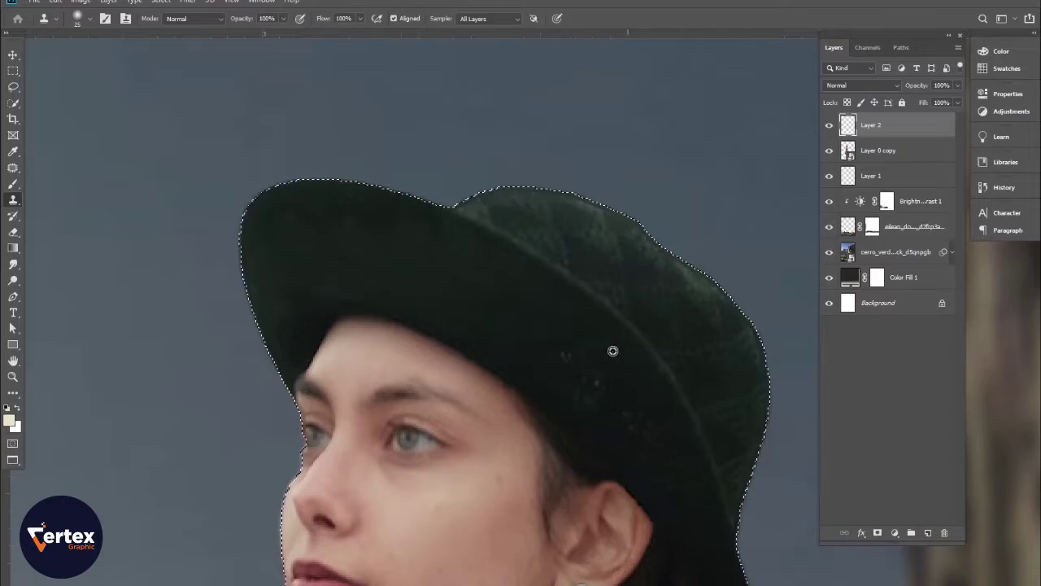
Clone out the remaining specks on the hat brim above the ear and clear the selection.
alt+click(493, 293)
mouse_move(567, 351)
mouse_down()
mouse_move(598, 386)
mouse_move(573, 380)
mouse_move(579, 394)
mouse_move(632, 427)
mouse_move(630, 404)
mouse_move(646, 442)
mouse_move(634, 435)
mouse_move(661, 457)
mouse_up()
alt+click(566, 335)
alt+click(504, 323)
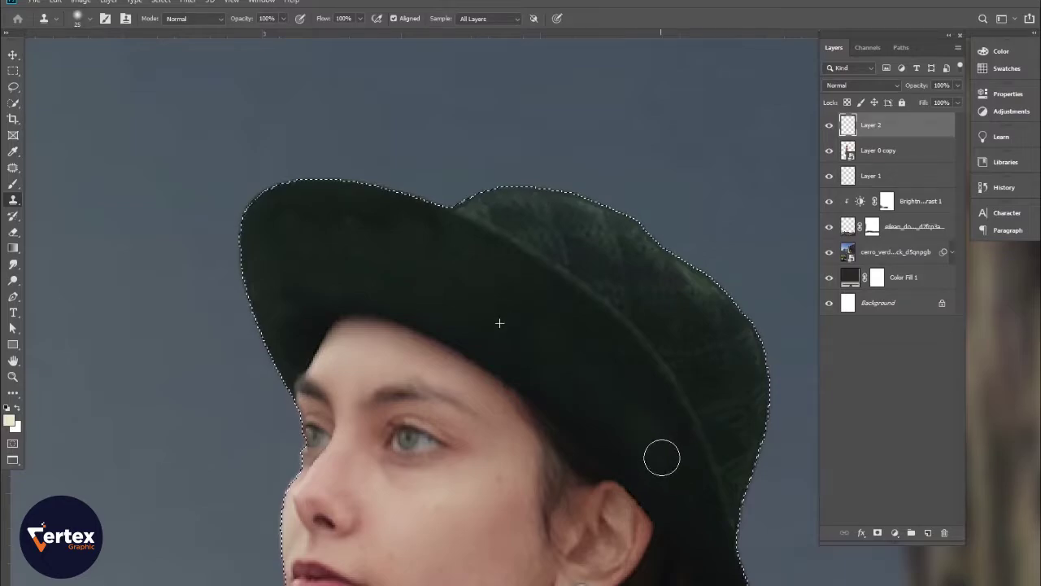
key(ctrl+minus)
key(ctrl+minus)
key(ctrl+minus)
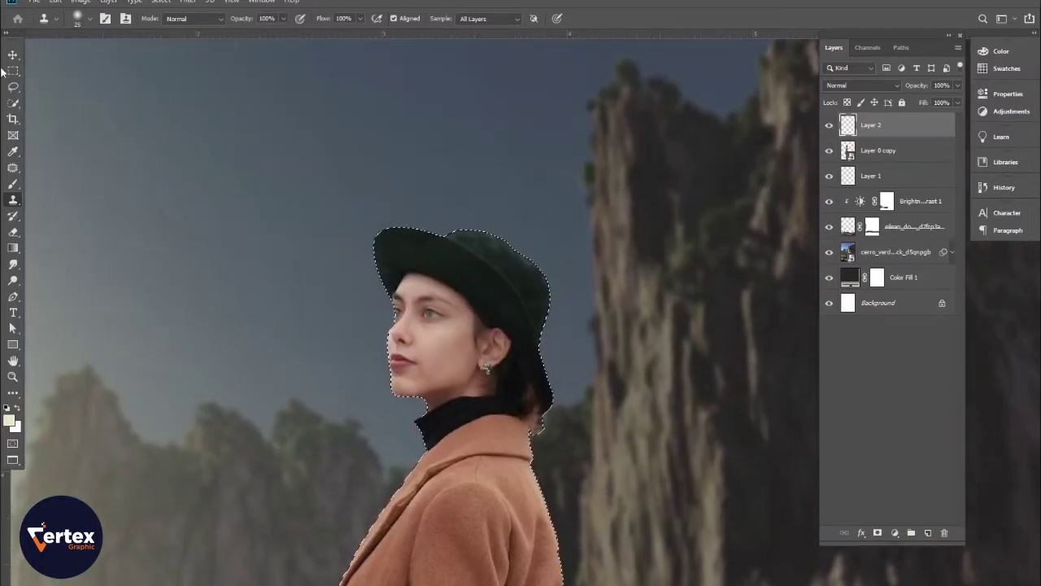
click(13, 54)
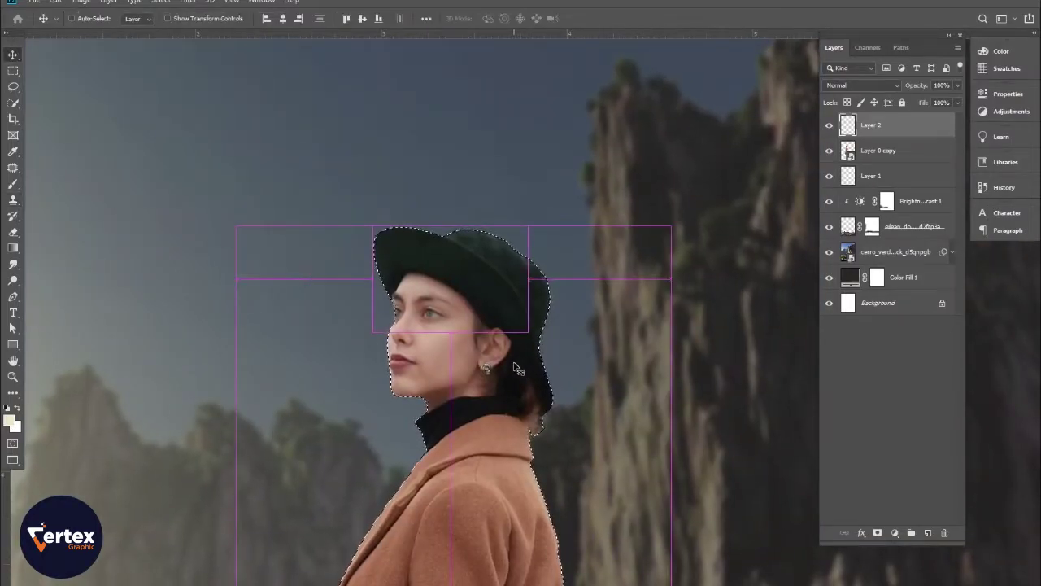
key(ctrl+d)
key(ctrl+minus)
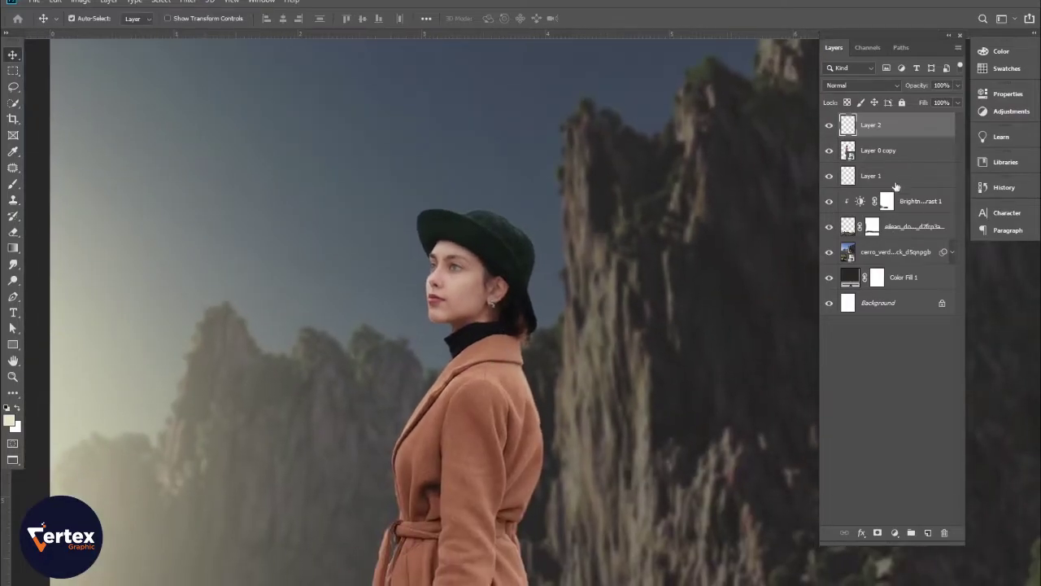
Combine Layer 2 and Layer 0 copy into a single smart object.
ctrl+click(897, 159)
right_click(898, 159)
click(816, 219)
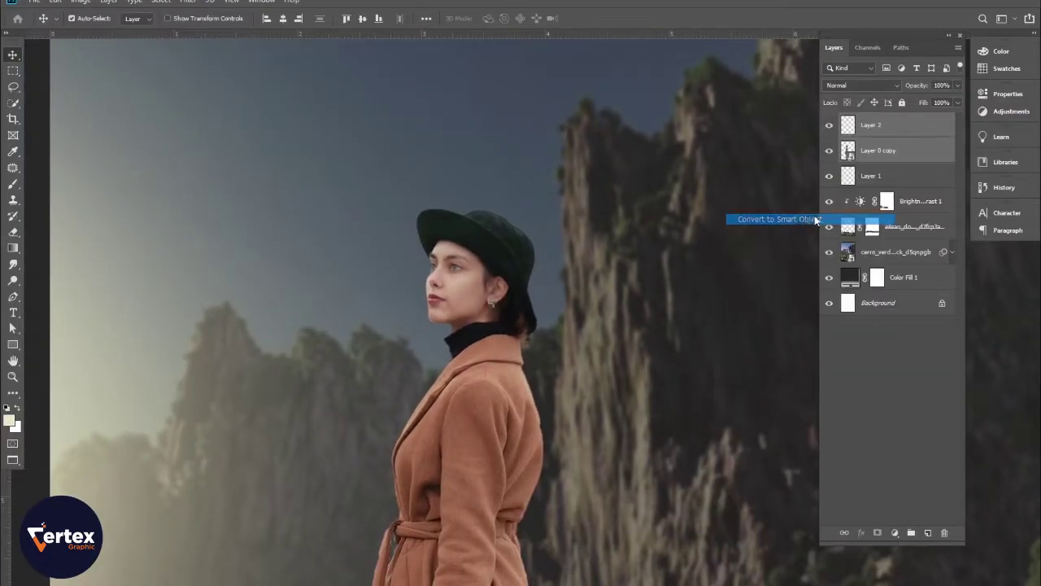
Fill the woman's silhouette with black on a new layer directly beneath hers, deselect, and start free-transforming it.
scroll(412, 330, down, 1)
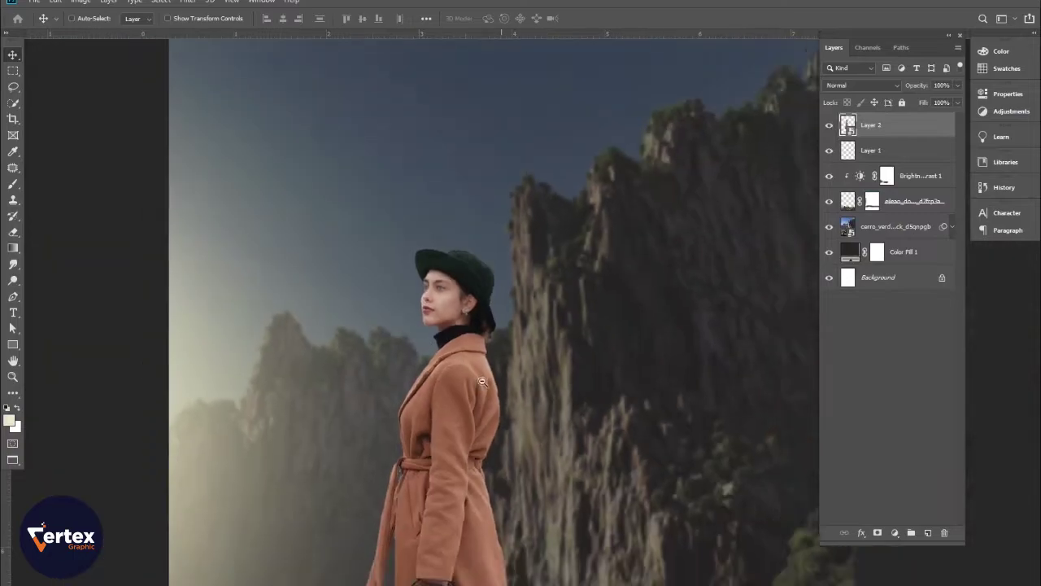
scroll(481, 381, down, 2)
drag(456, 283, 354, 387)
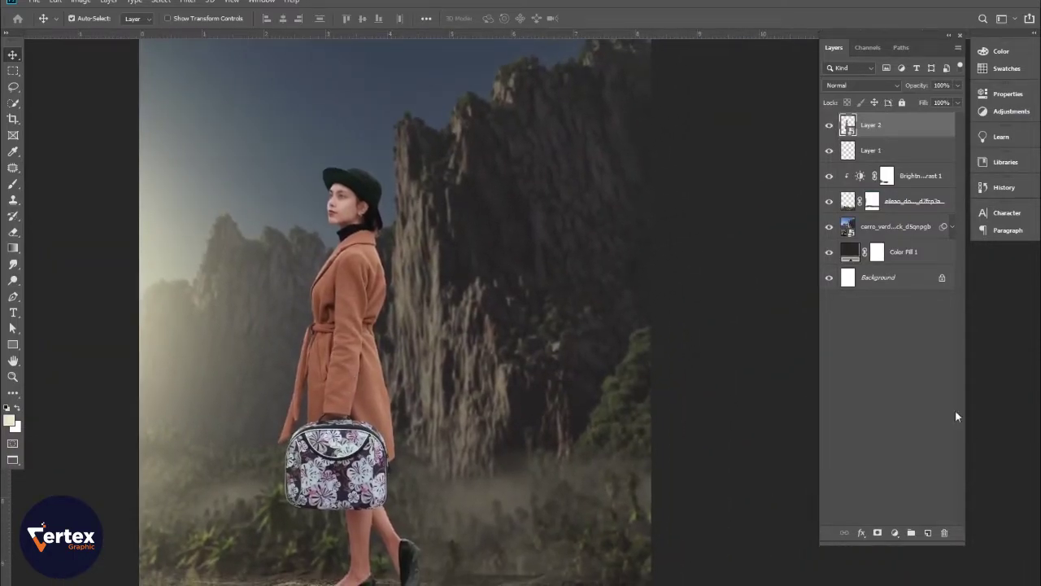
ctrl+click(928, 533)
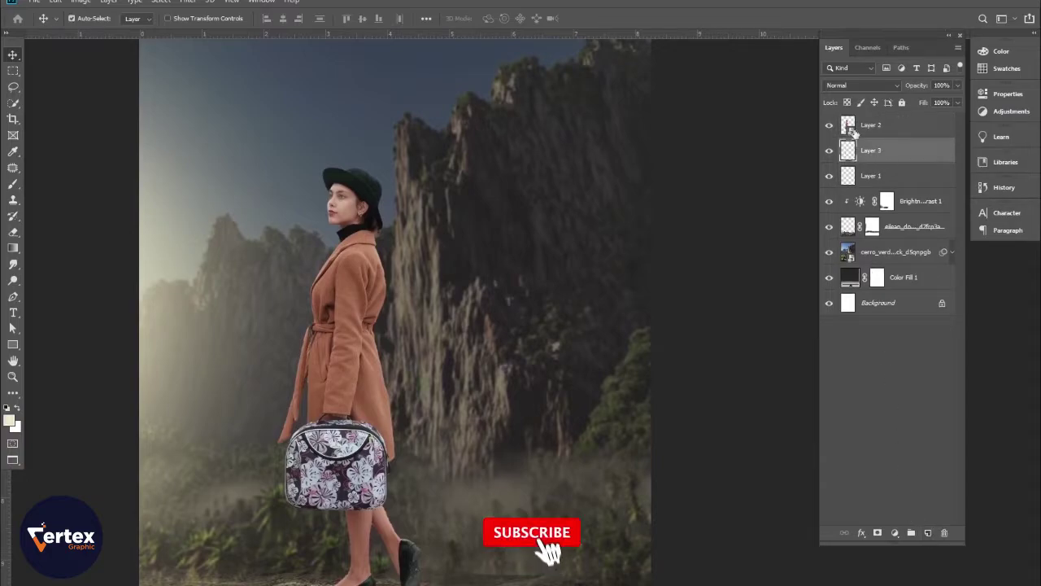
ctrl+click(848, 125)
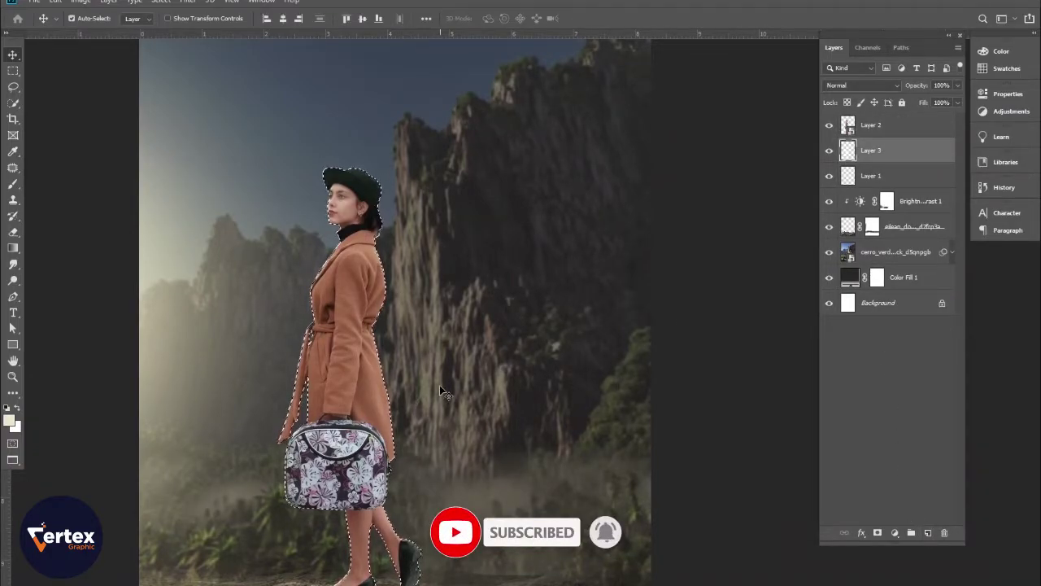
click(6, 407)
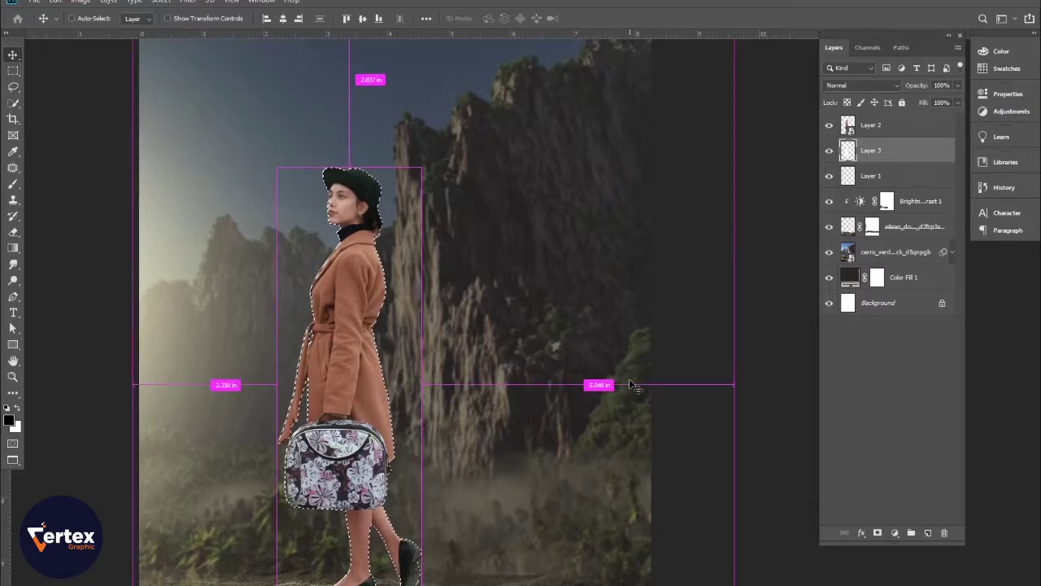
click(830, 125)
click(829, 125)
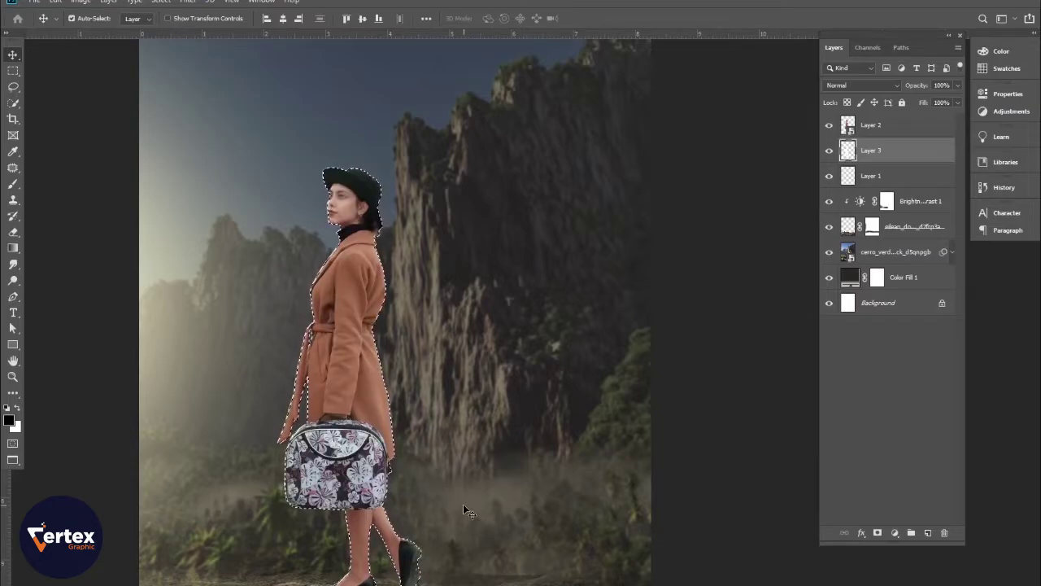
key(alt+BackSpace)
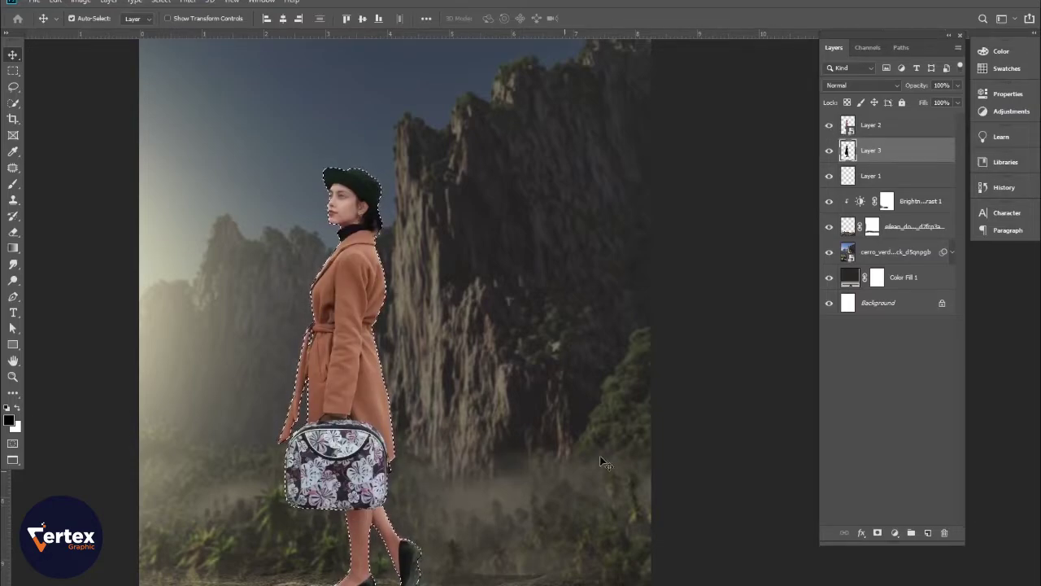
key(ctrl+d)
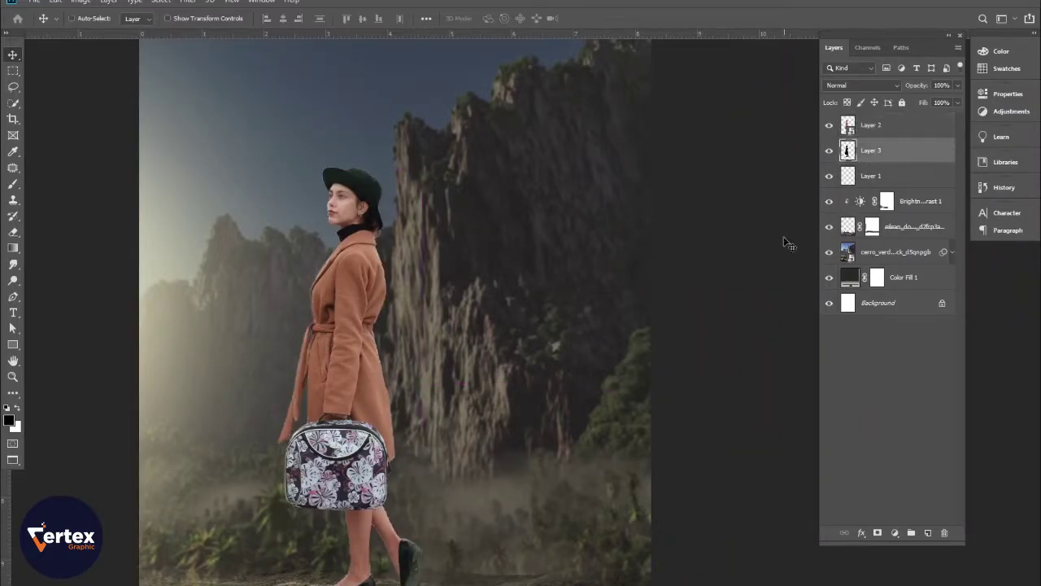
key(ctrl+t)
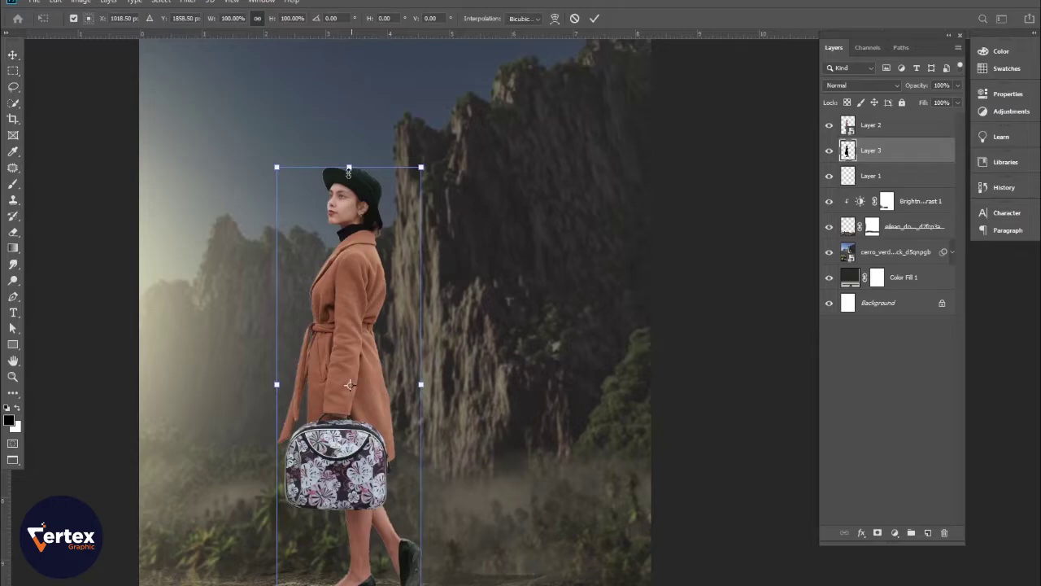
drag(277, 169, 537, 492)
key(ctrl+z)
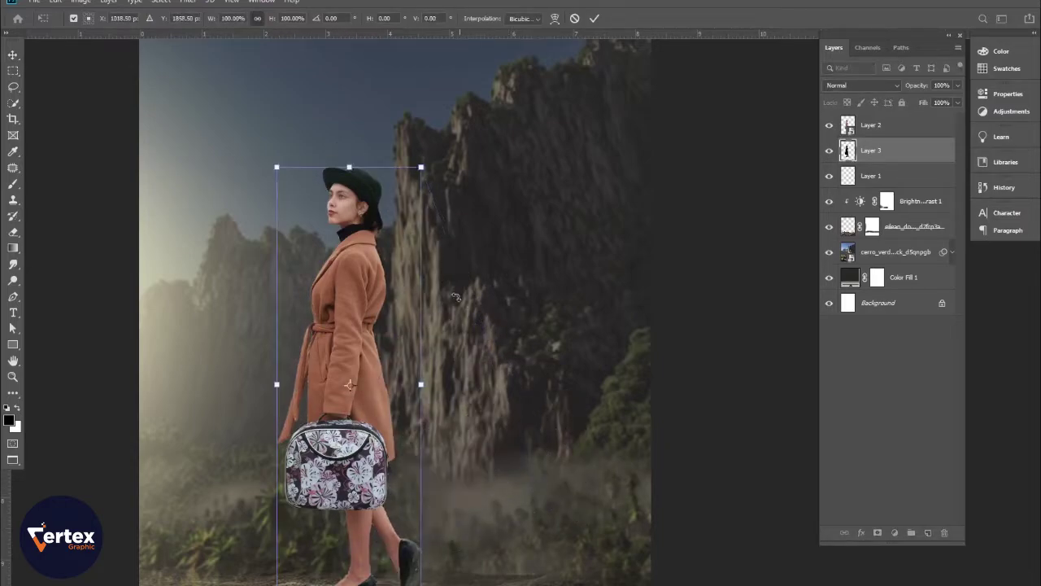
drag(422, 170, 667, 559)
key(ctrl+z)
Flip, flatten and skew the black silhouette into a ground shadow stretching rightward from her shoes, about -13.7% high with 78.93 horizontal skew.
drag(349, 168, 510, 574)
drag(676, 578, 659, 564)
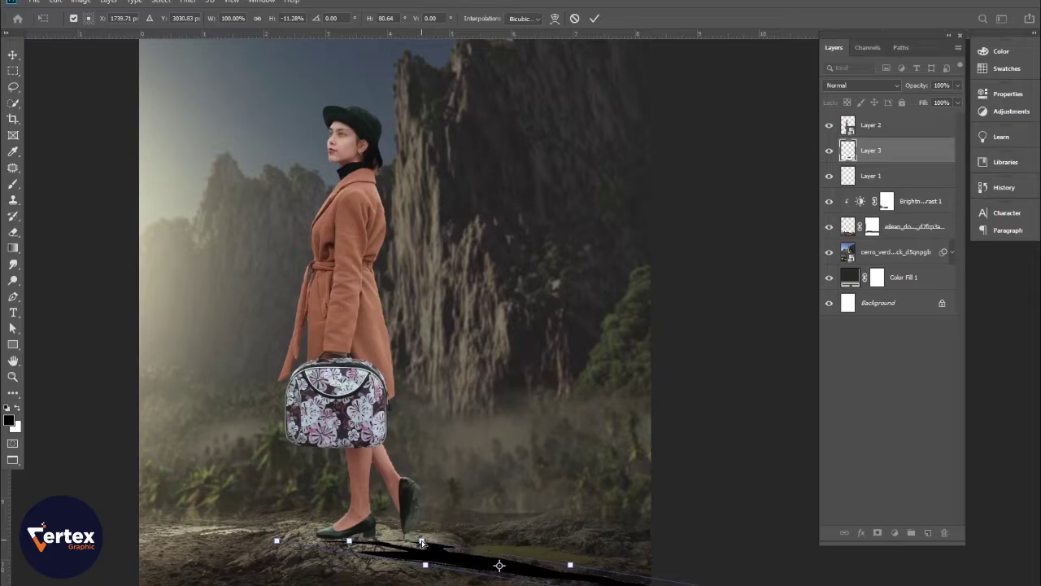
drag(421, 541, 414, 532)
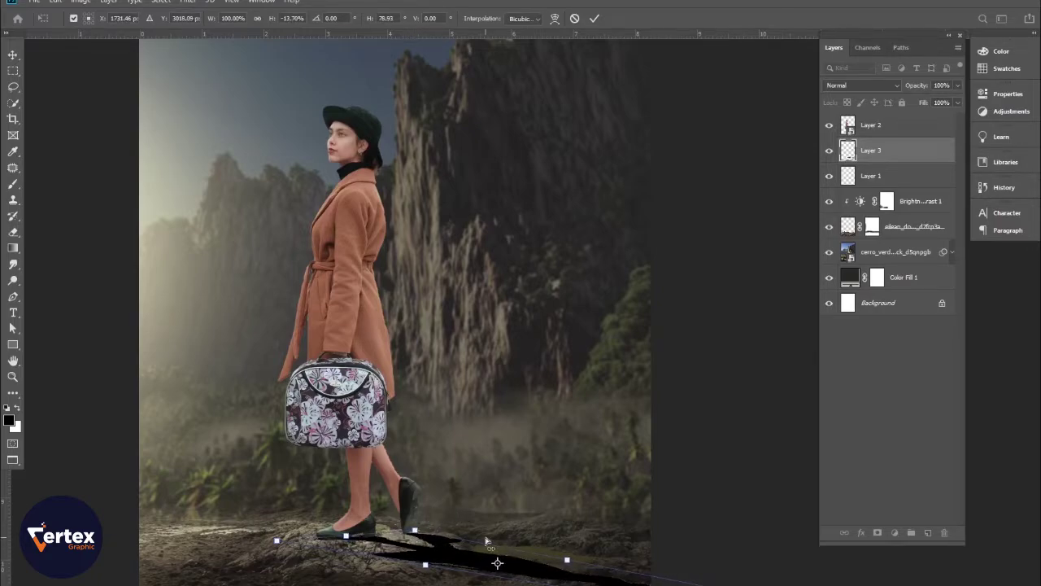
key(Return)
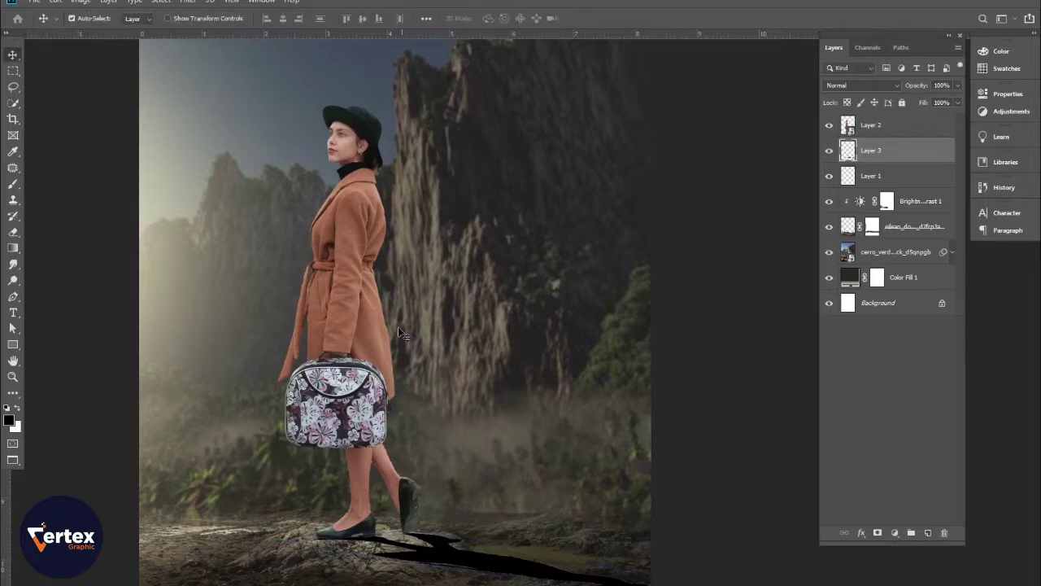
Soften the shadow on Layer 3 with a Gaussian Blur slightly above 3 pixels and lower its opacity to 62%.
drag(398, 326, 375, 339)
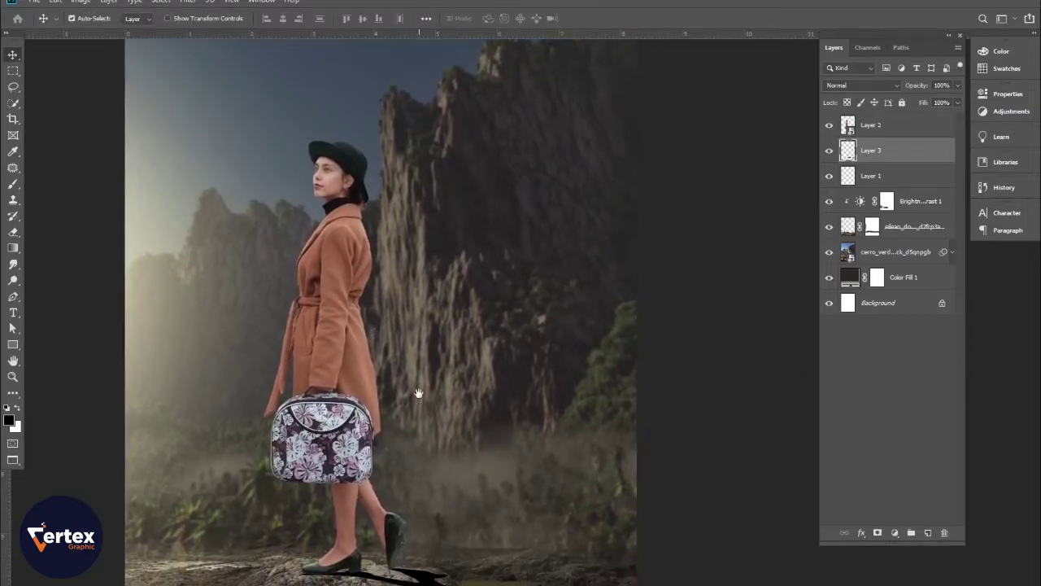
drag(418, 394, 412, 368)
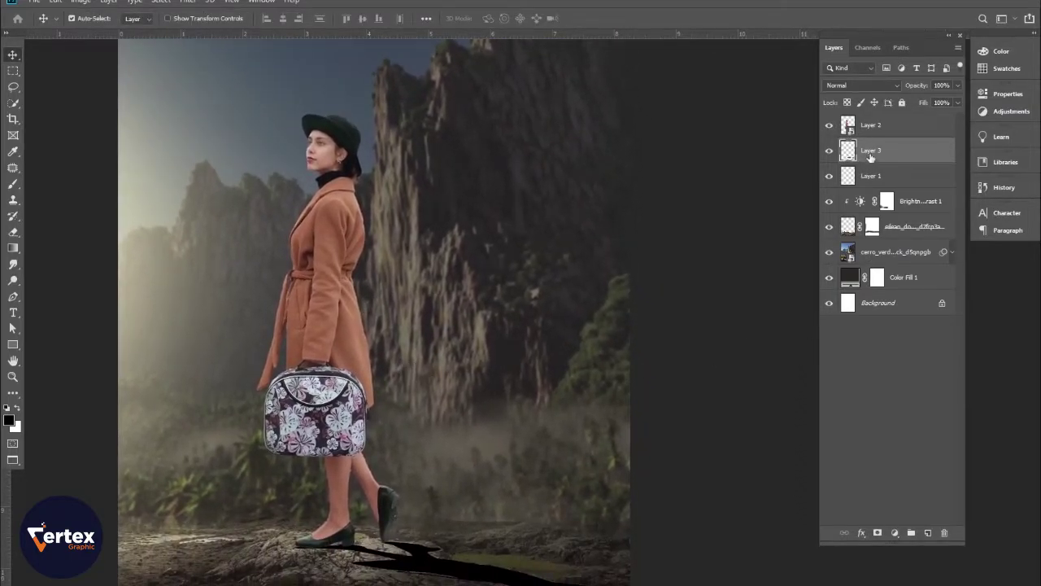
click(200, 4)
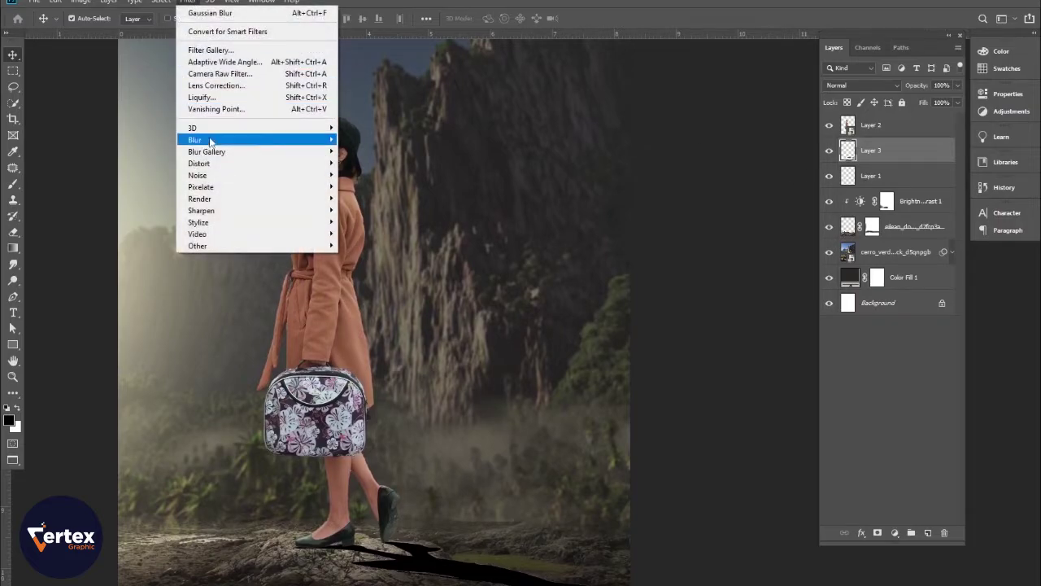
mouse_move(244, 140)
click(372, 187)
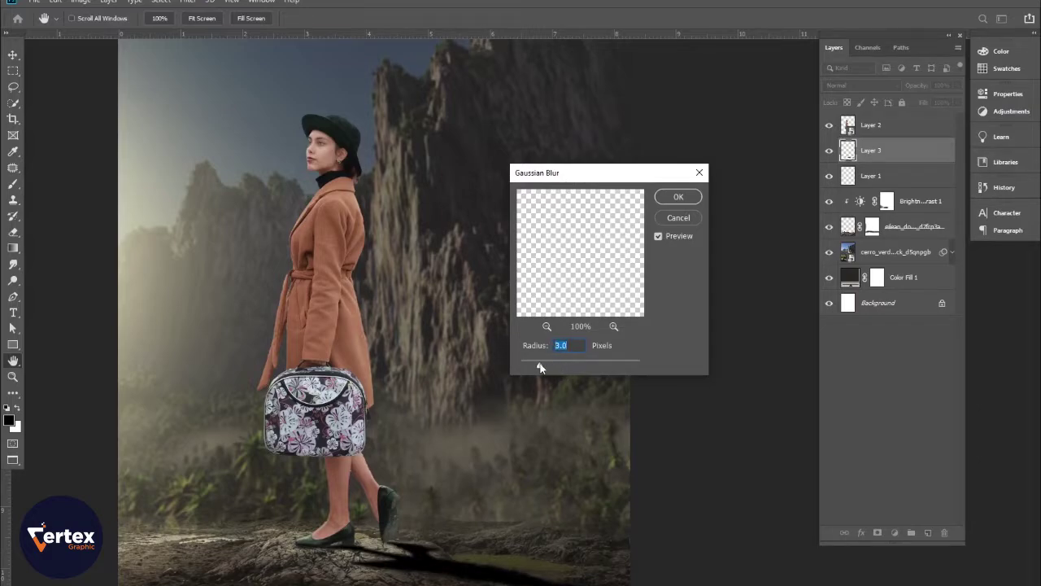
drag(541, 365, 545, 366)
click(680, 196)
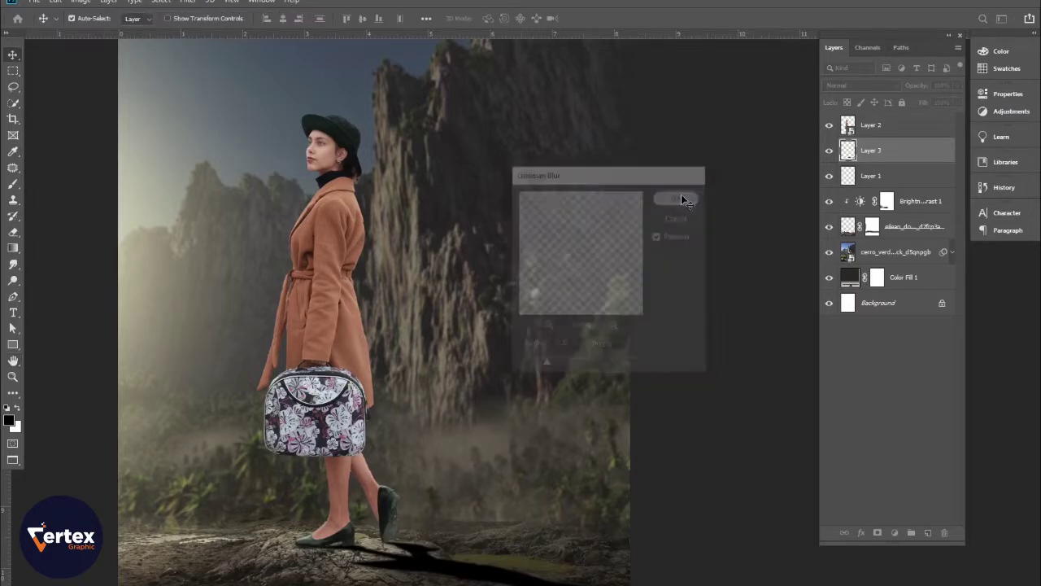
drag(918, 88, 892, 87)
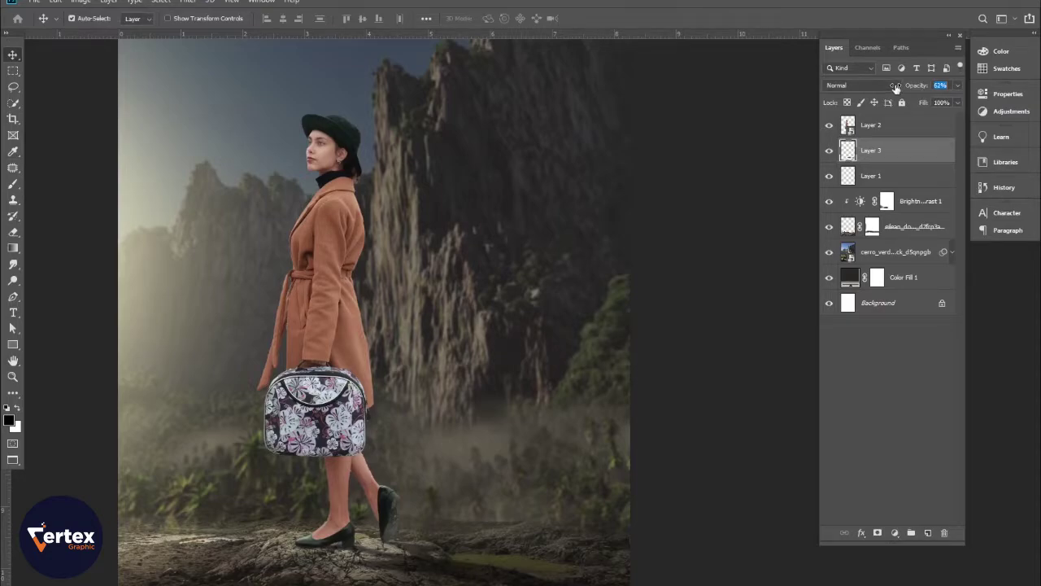
Duplicate the shadow layer at 100% opacity and mask out the copy's far end with a size 600 soft black brush, keeping it dark near her feet.
key(ctrl+j)
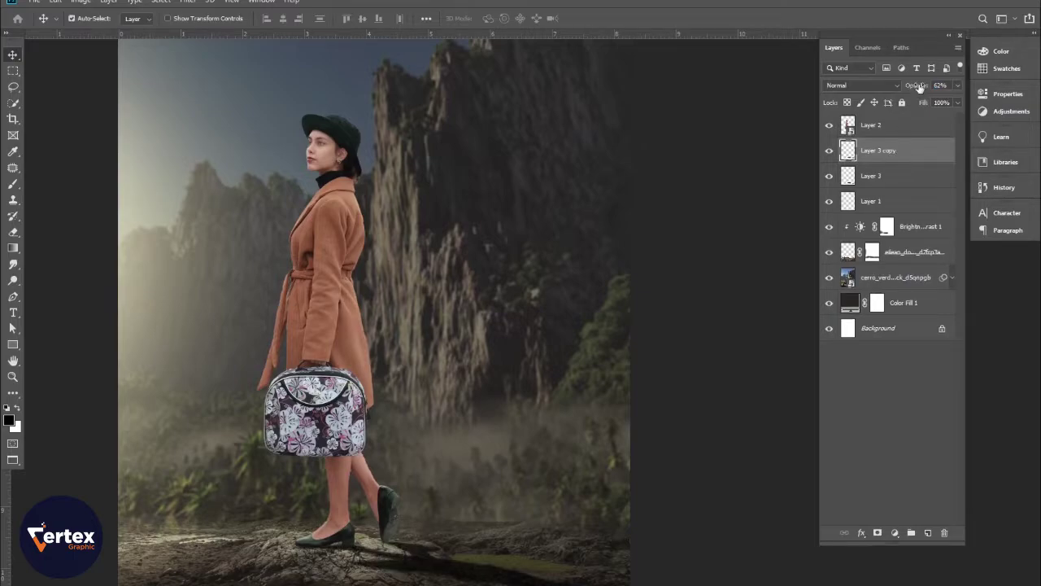
drag(919, 87, 932, 132)
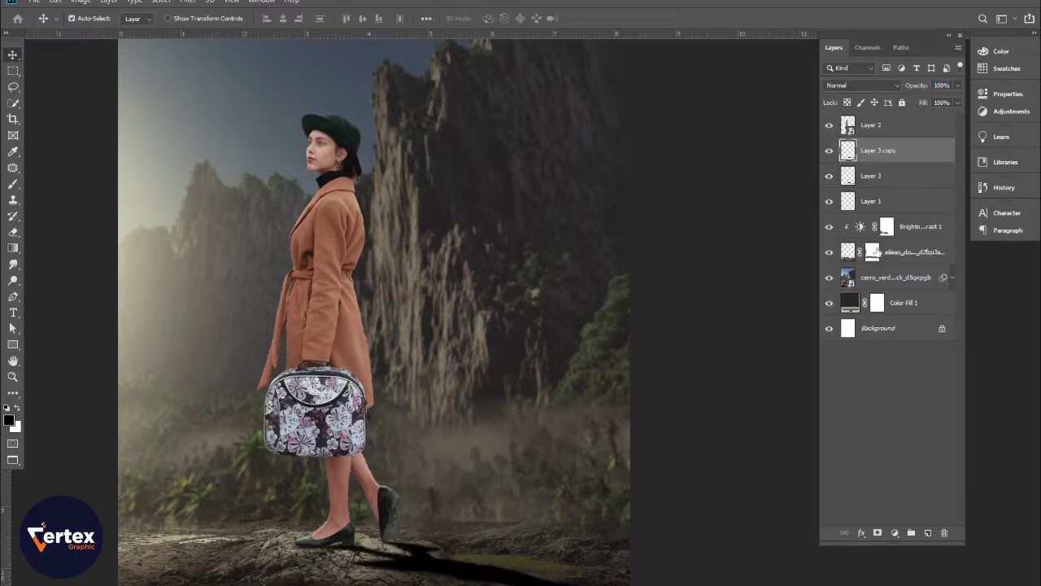
click(876, 532)
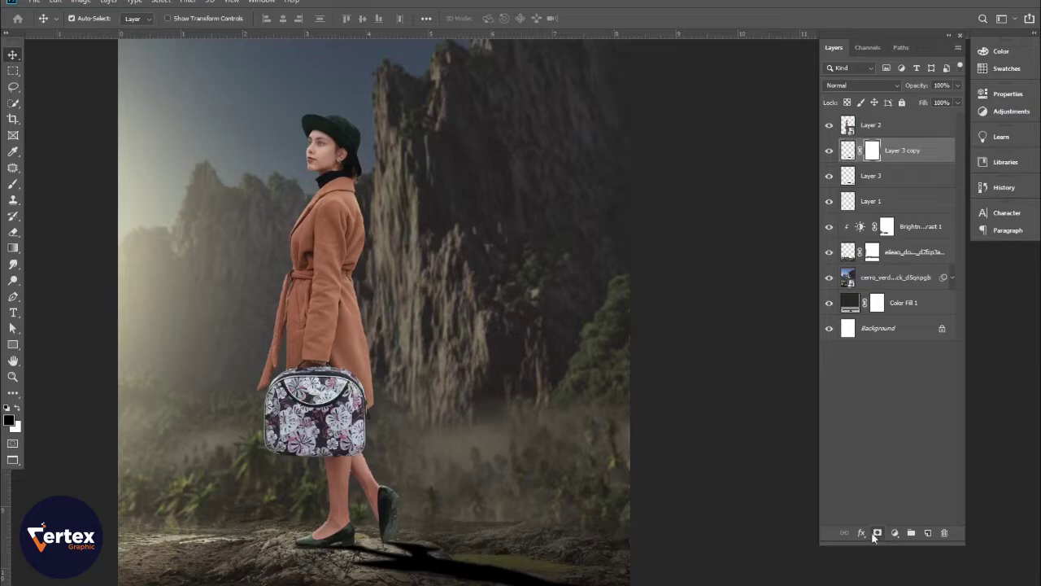
click(9, 186)
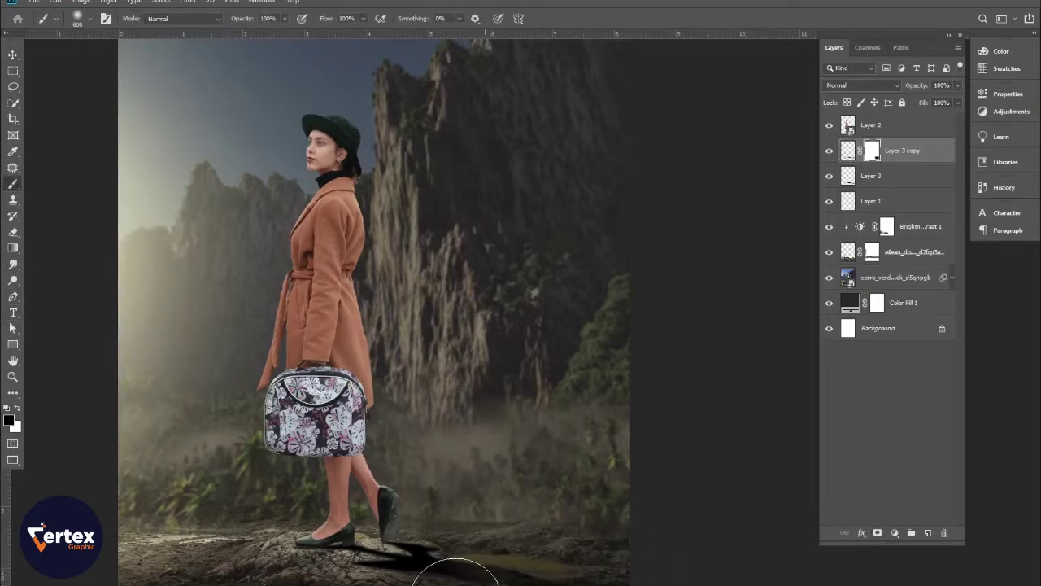
mouse_move(456, 578)
mouse_down()
mouse_move(406, 570)
mouse_move(465, 558)
mouse_move(520, 581)
mouse_up()
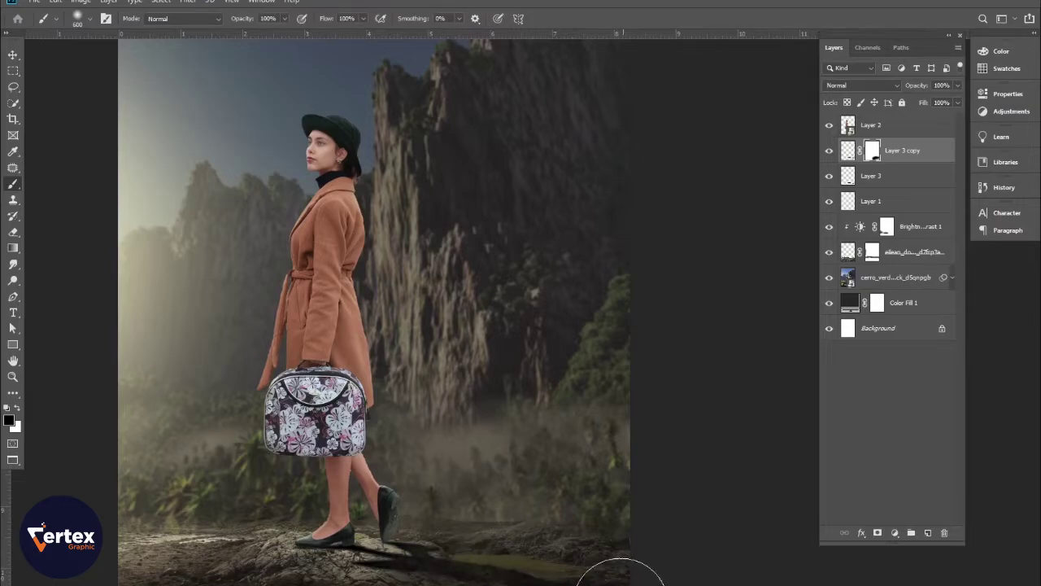
Compare the ground shadow with Layer 3 copy hidden and shown.
click(13, 57)
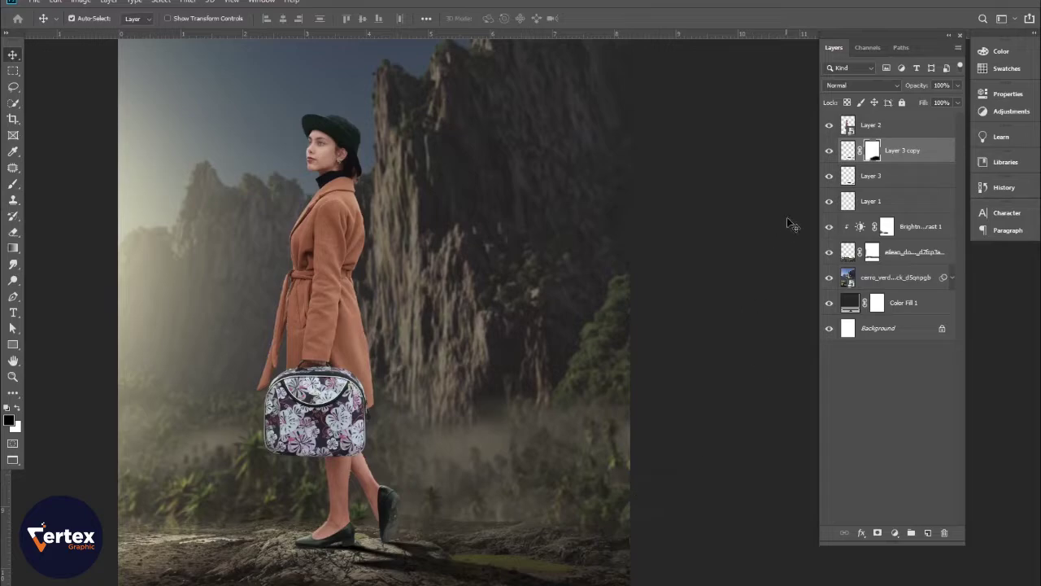
click(828, 151)
click(828, 151)
click(828, 150)
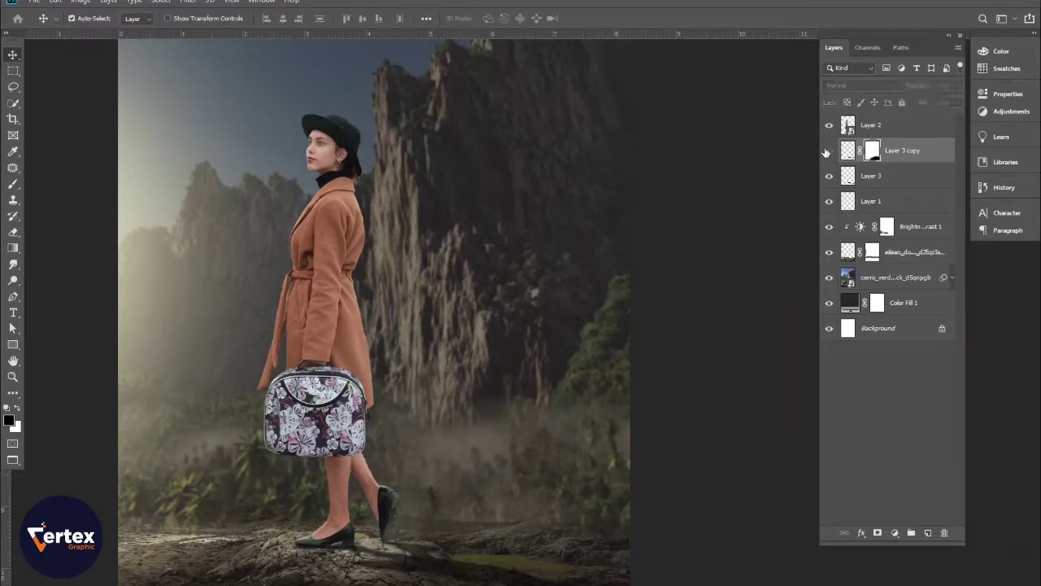
click(828, 151)
Add a new empty layer directly beneath the Layer 3 shadow.
scroll(452, 474, up, 6)
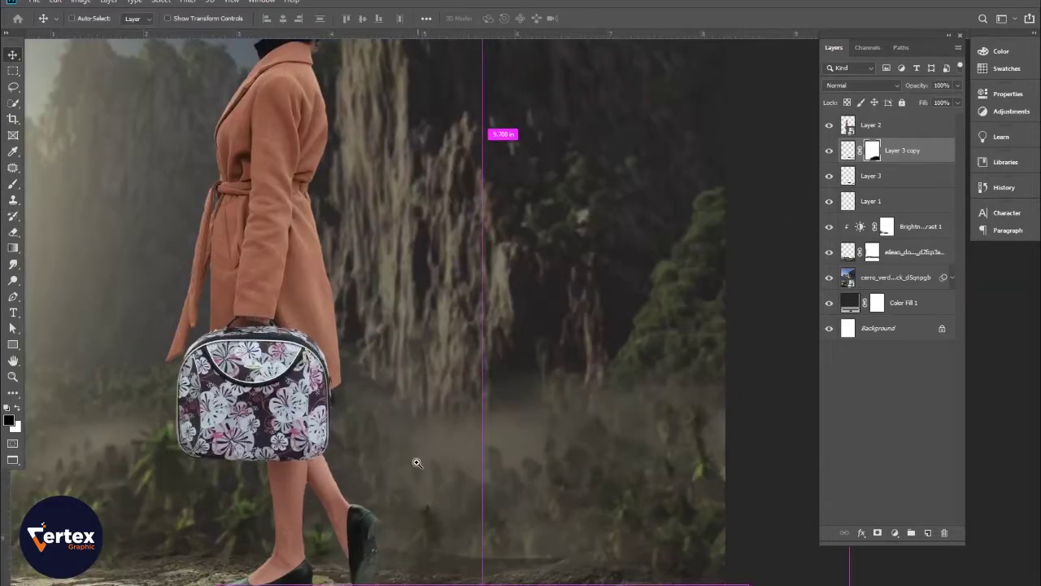
scroll(394, 385, down, 1)
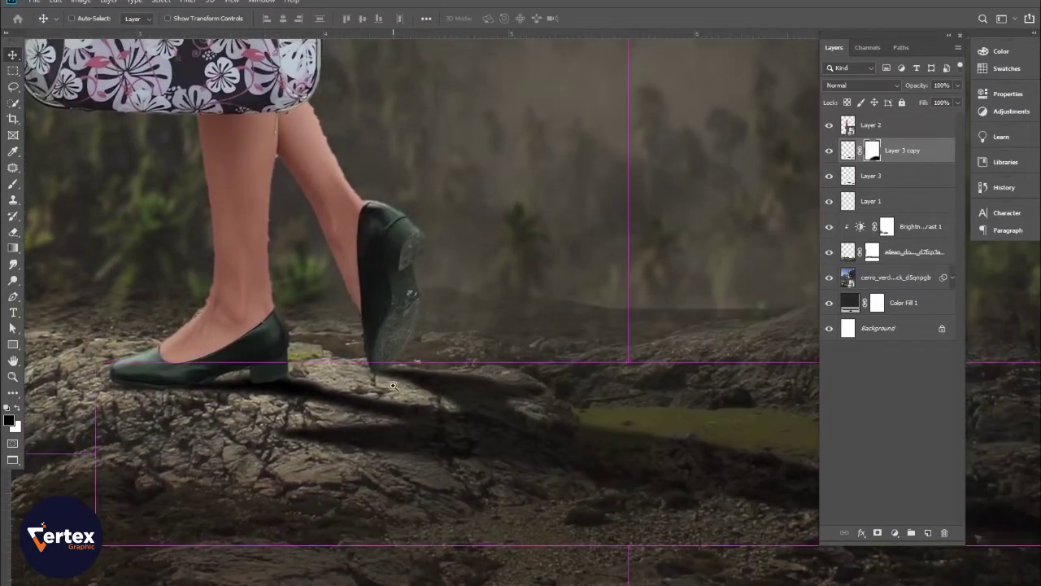
scroll(395, 379, up, 3)
drag(540, 426, 553, 402)
click(875, 189)
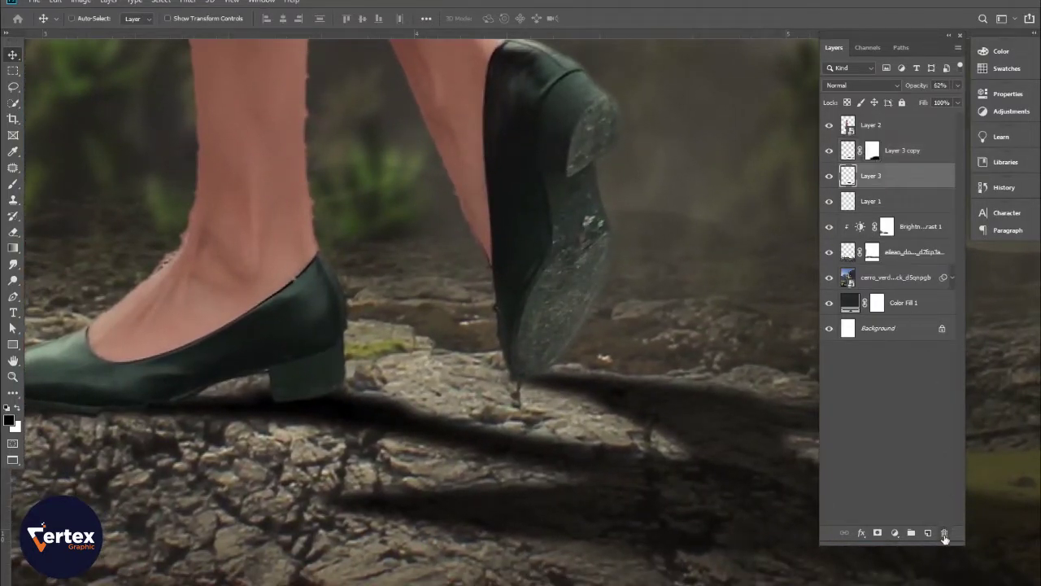
click(928, 533)
Paint a thin black contact shadow along the underside of the front shoe on Layer 4 with a size 8 soft brush.
click(13, 186)
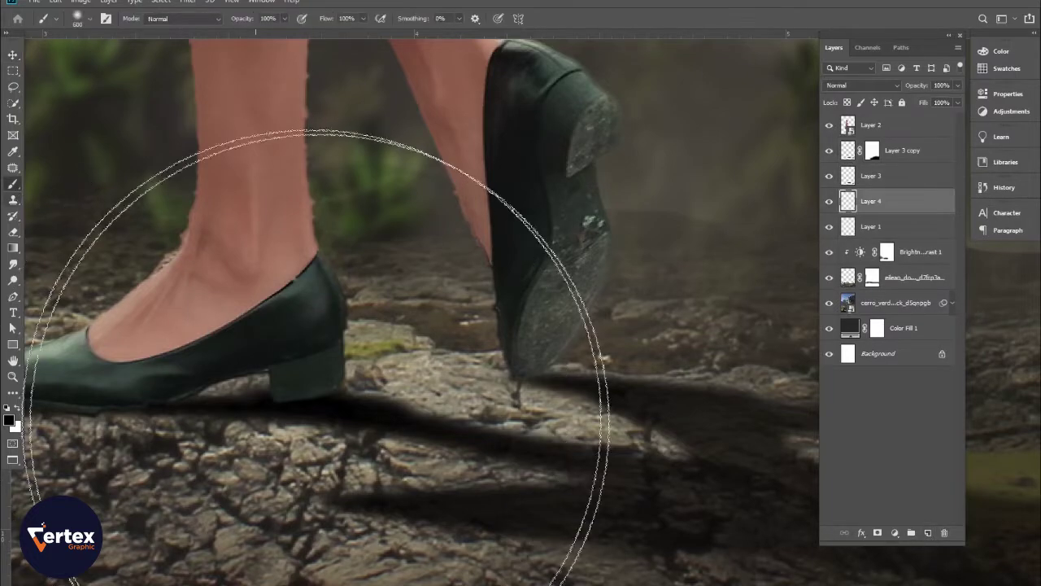
key(bracketleft)
key(bracketleft)
key(bracketleft)
key(bracketleft)
key(bracketleft)
key(bracketleft)
key(bracketleft)
key(bracketleft)
key(bracketleft)
key(bracketleft)
key(bracketleft)
key(bracketleft)
key(bracketleft)
key(bracketleft)
key(bracketleft)
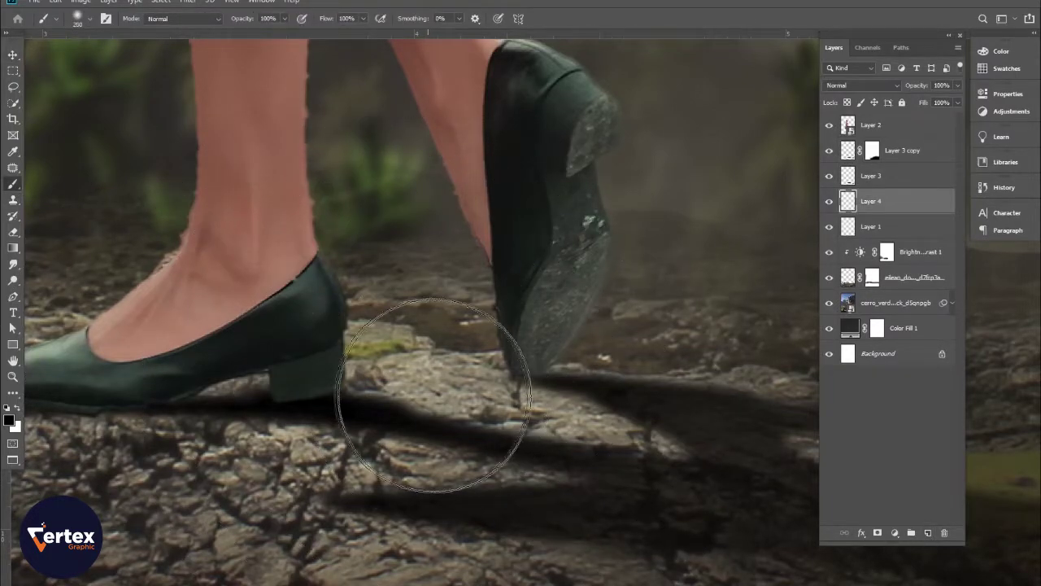
key(bracketleft)
key(bracketleft)
key(bracketleft)
key(bracketleft)
key(bracketleft)
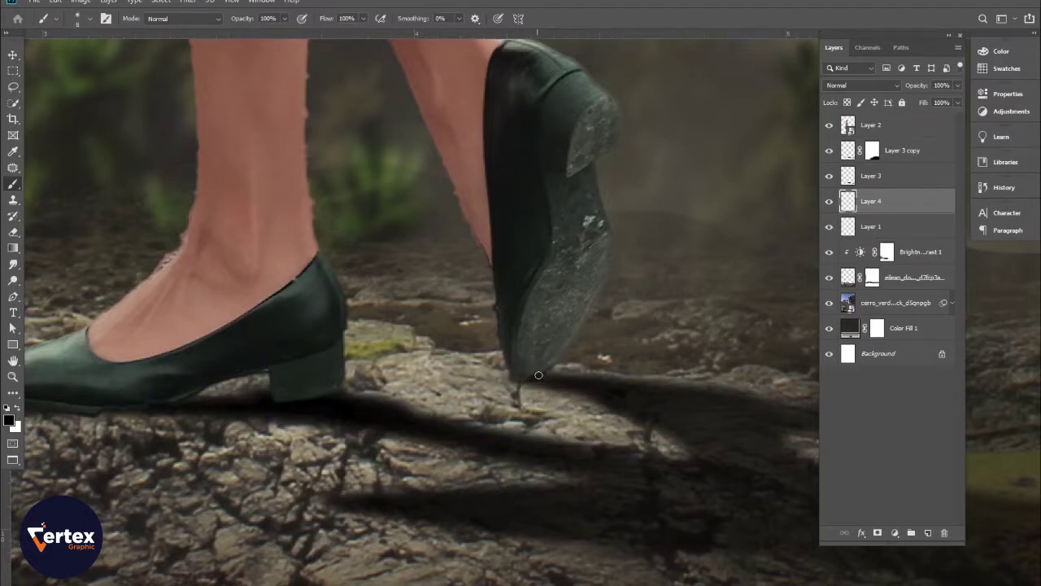
drag(408, 422, 559, 422)
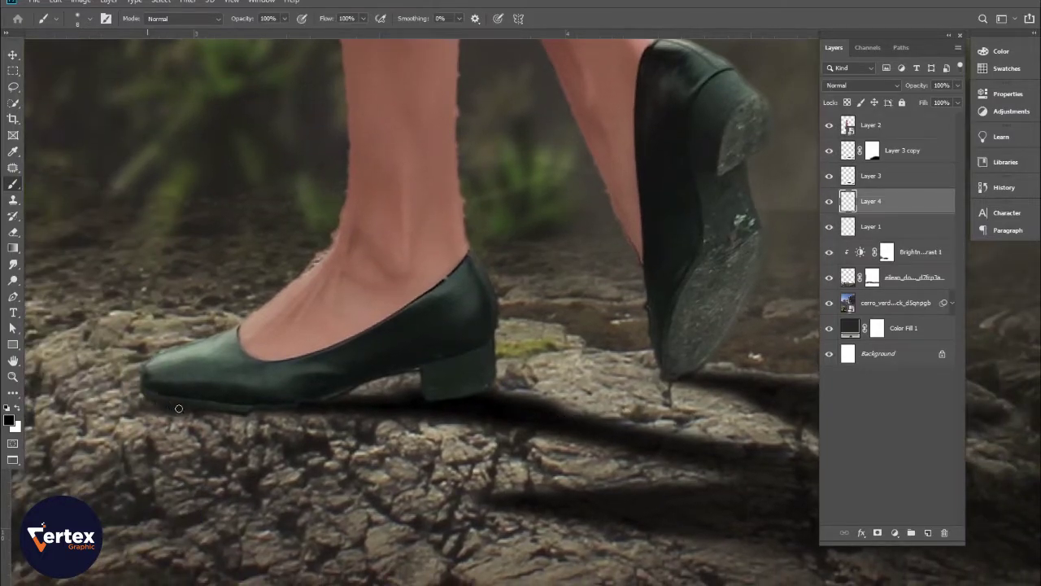
drag(231, 410, 308, 407)
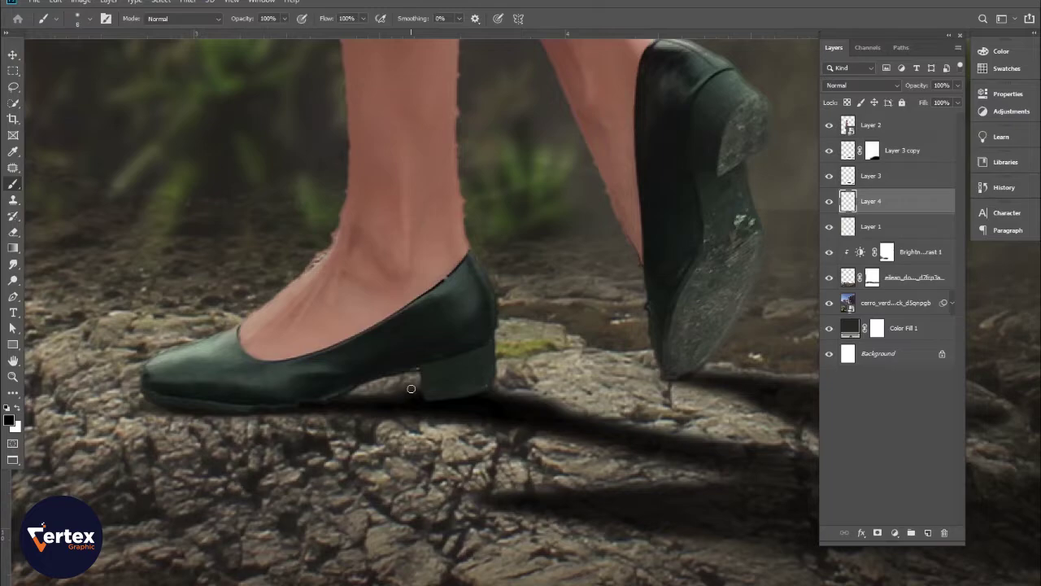
Darken the gap between the front shoe's sole and heel with a size 30 soft black brush.
key(bracketright)
key(bracketright)
key(bracketright)
drag(418, 377, 323, 383)
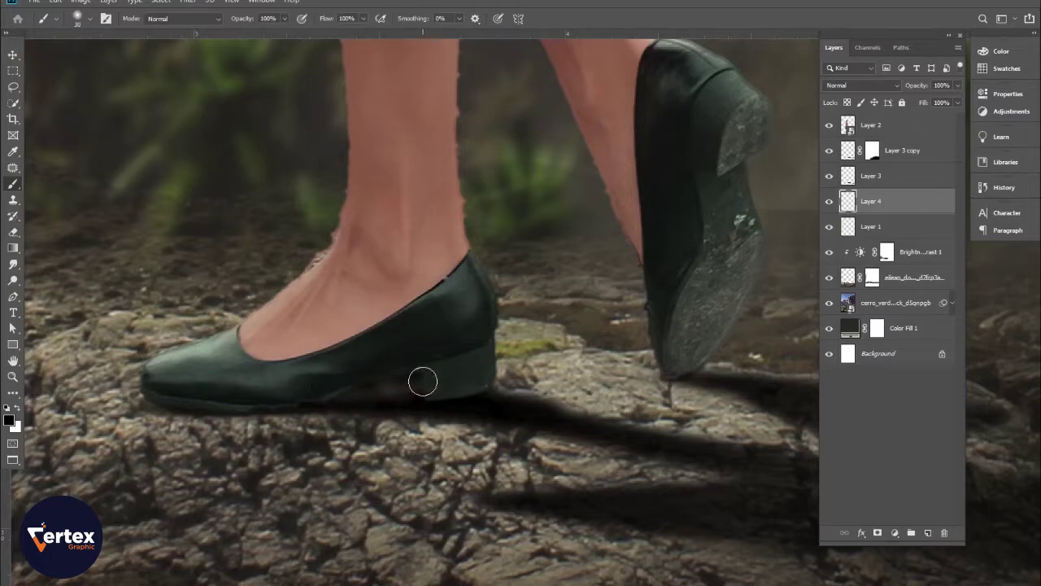
mouse_move(403, 387)
mouse_down()
mouse_move(434, 383)
mouse_move(315, 400)
mouse_move(361, 390)
mouse_move(308, 386)
mouse_move(403, 398)
mouse_move(424, 388)
mouse_move(425, 362)
mouse_move(404, 377)
mouse_up()
Add a Levels adjustment clipped to the woman's Layer 2 and raise its black input level to 30.
scroll(393, 367, down, 6)
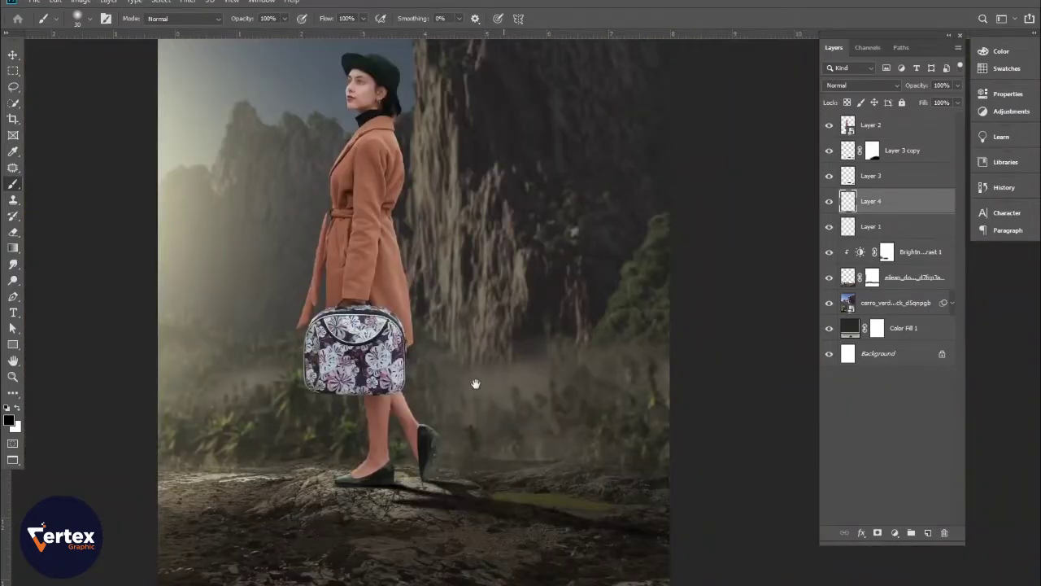
drag(475, 383, 453, 465)
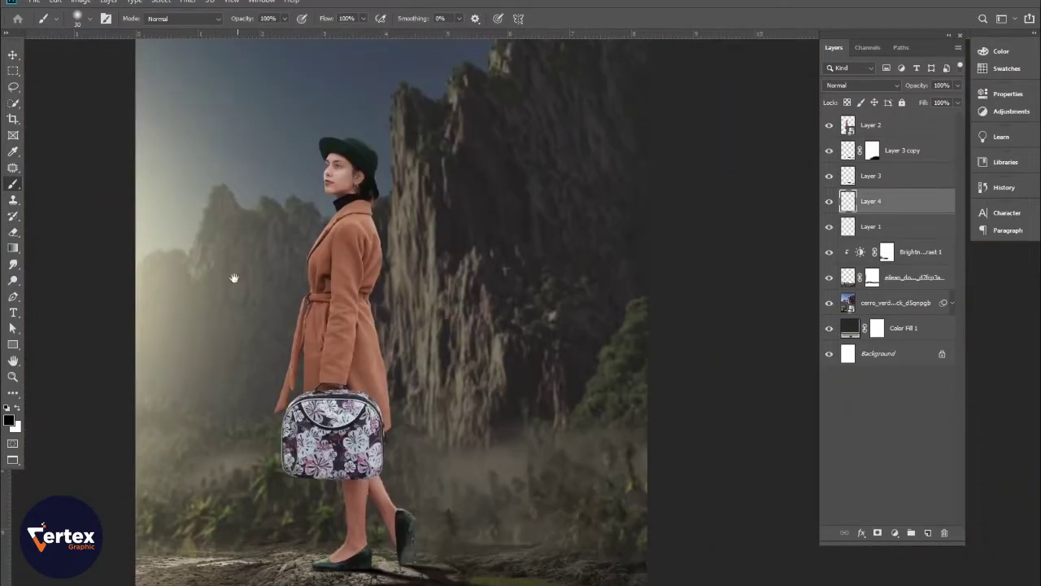
click(13, 54)
scroll(427, 398, down, 3)
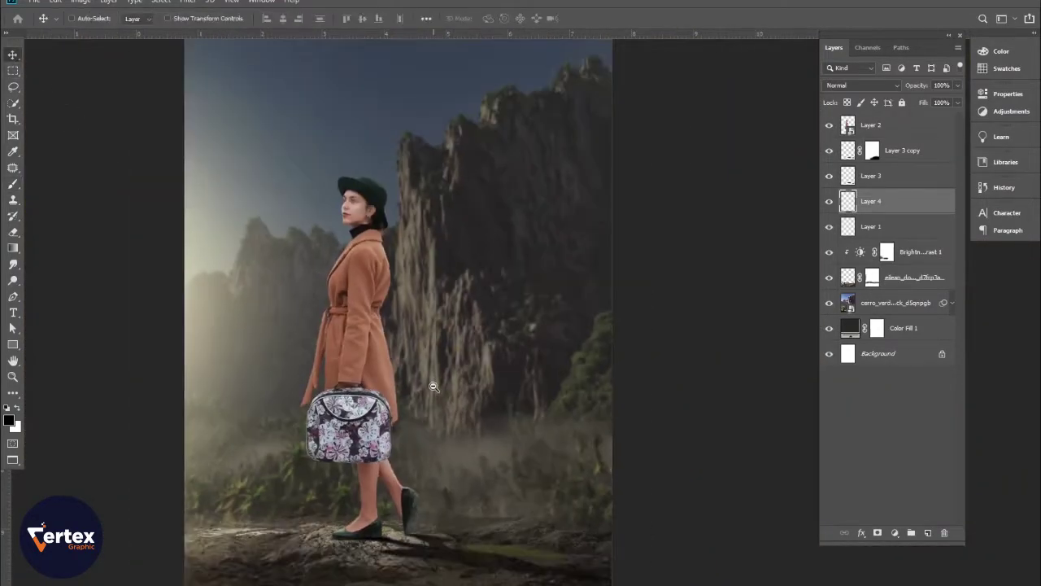
drag(427, 399, 460, 356)
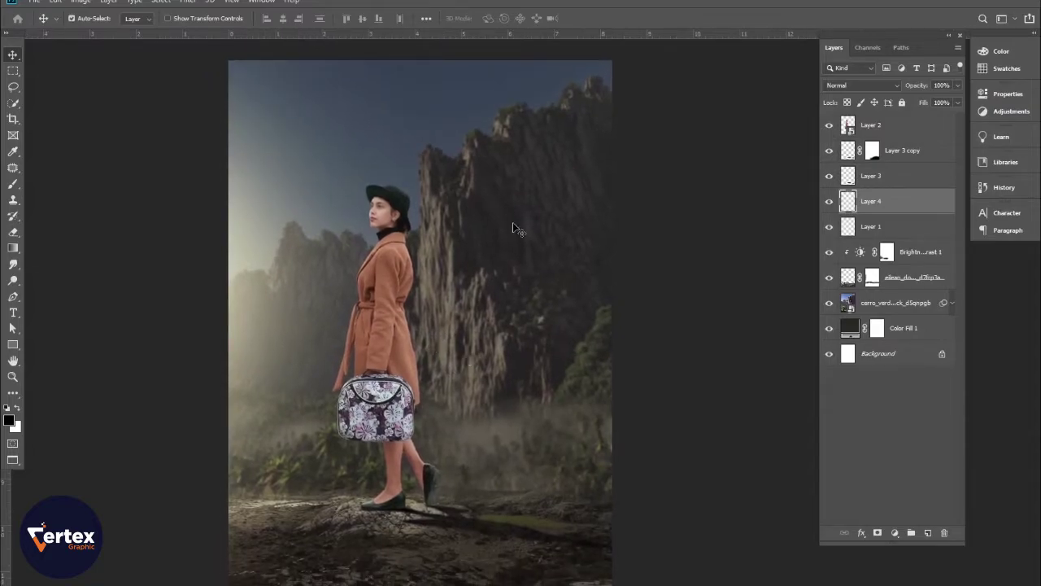
click(890, 127)
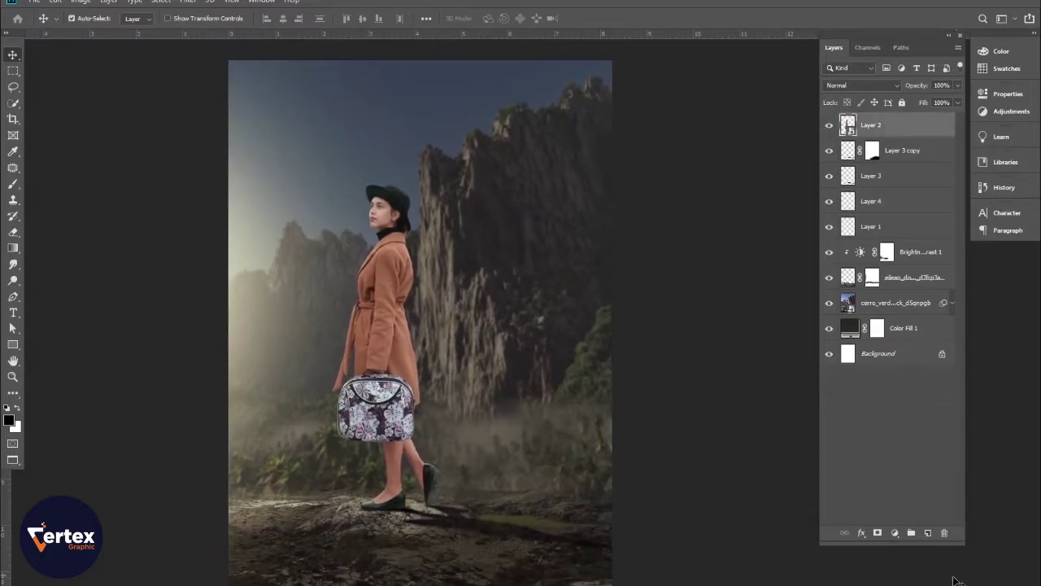
click(896, 533)
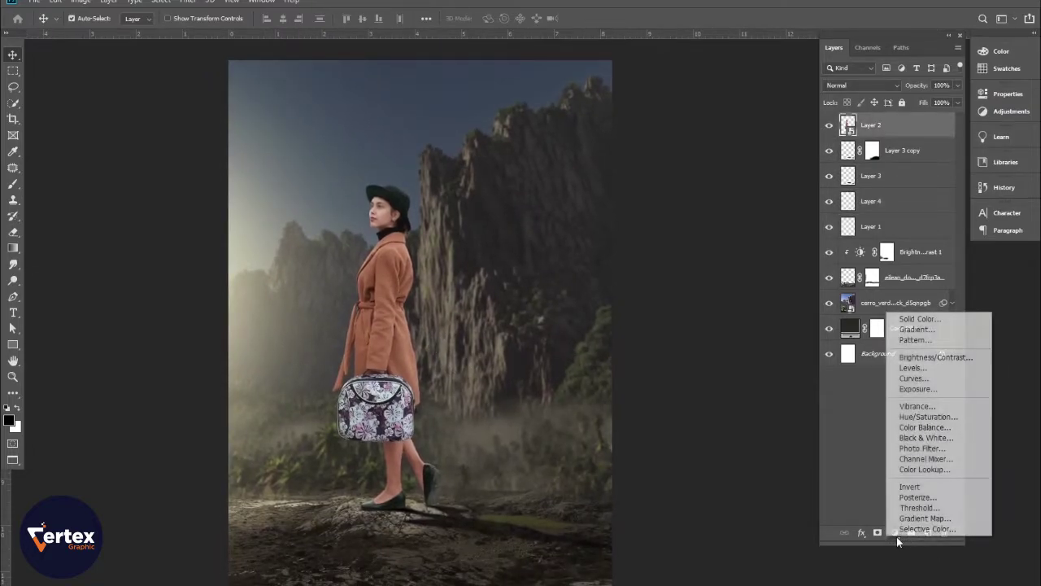
click(913, 370)
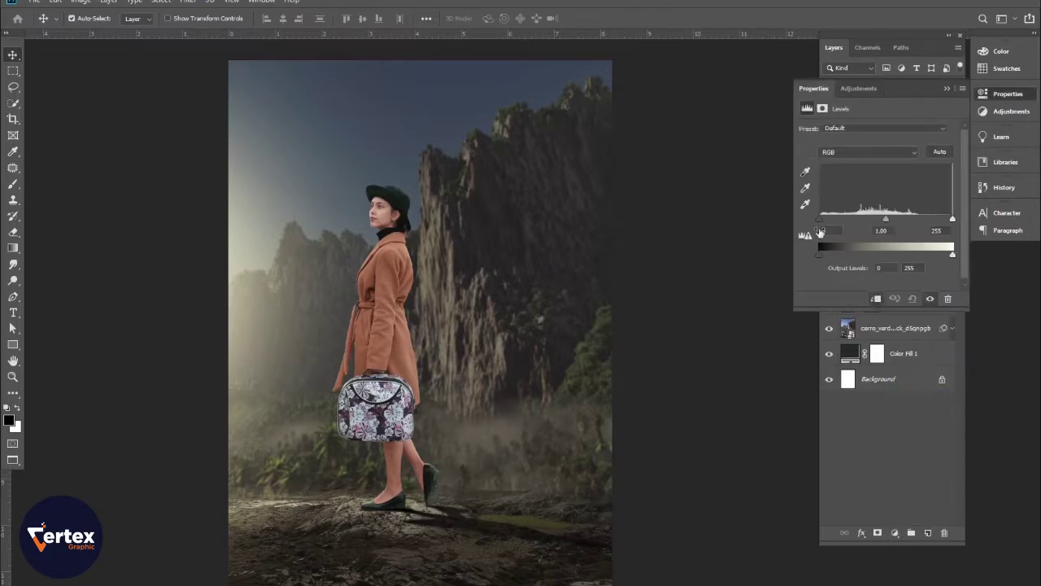
drag(822, 220, 840, 221)
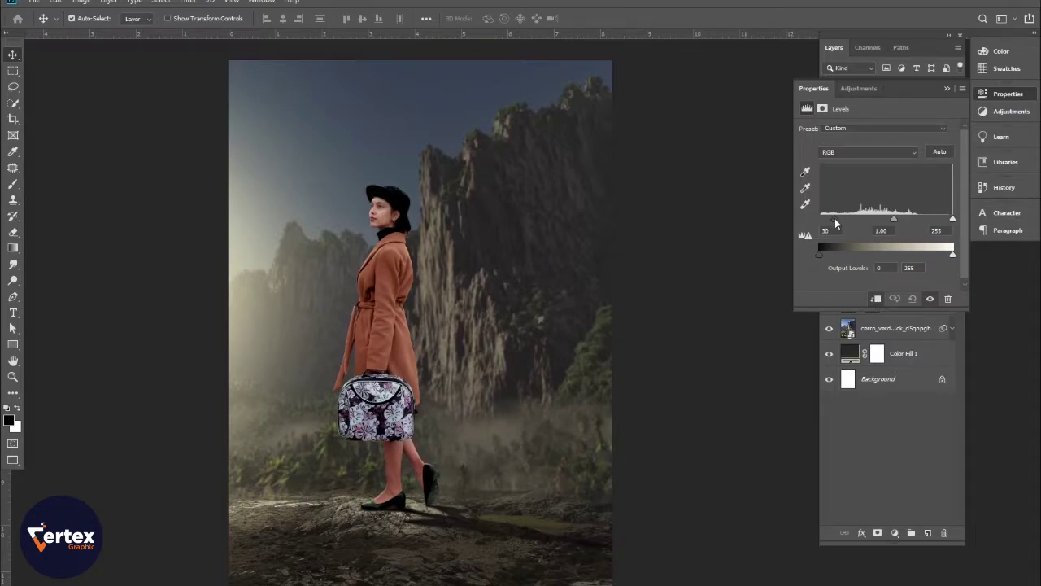
click(948, 89)
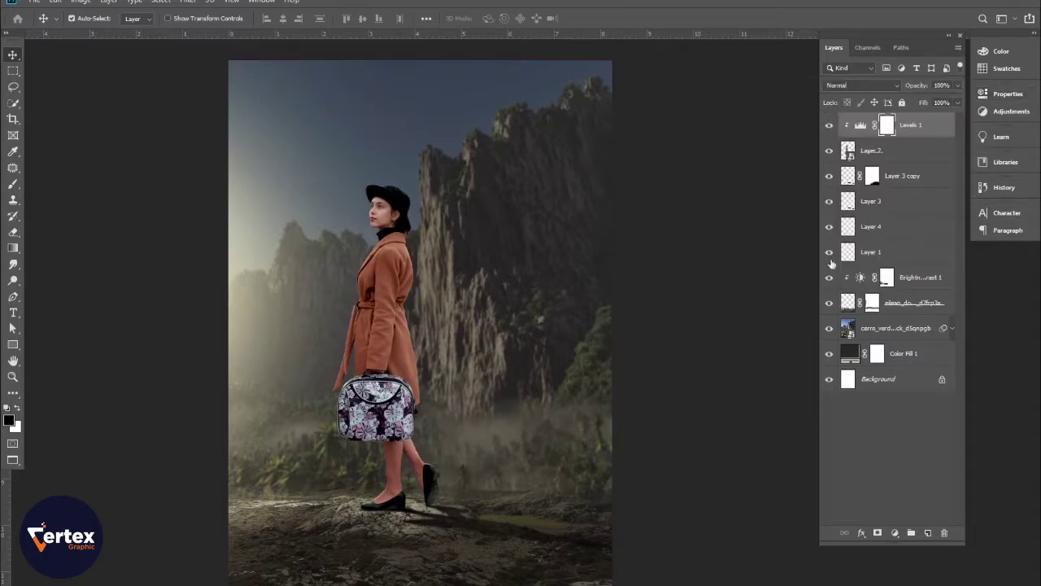
Make Layer 2 active and compare the woman's bag and legs with the Levels adjustment hidden and shown.
ctrl+click(383, 425)
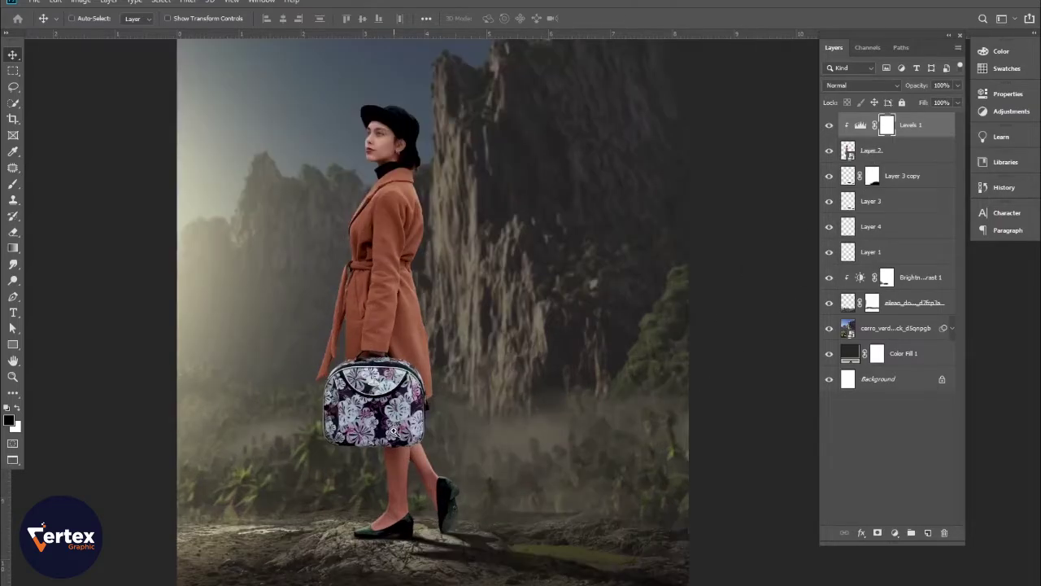
ctrl+click(393, 423)
drag(421, 415, 372, 458)
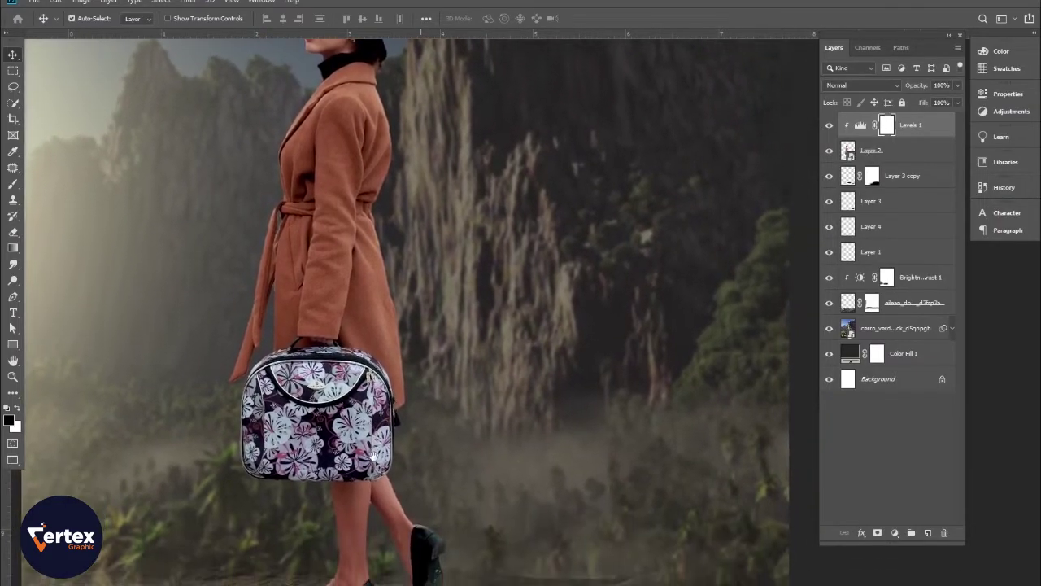
ctrl+click(394, 512)
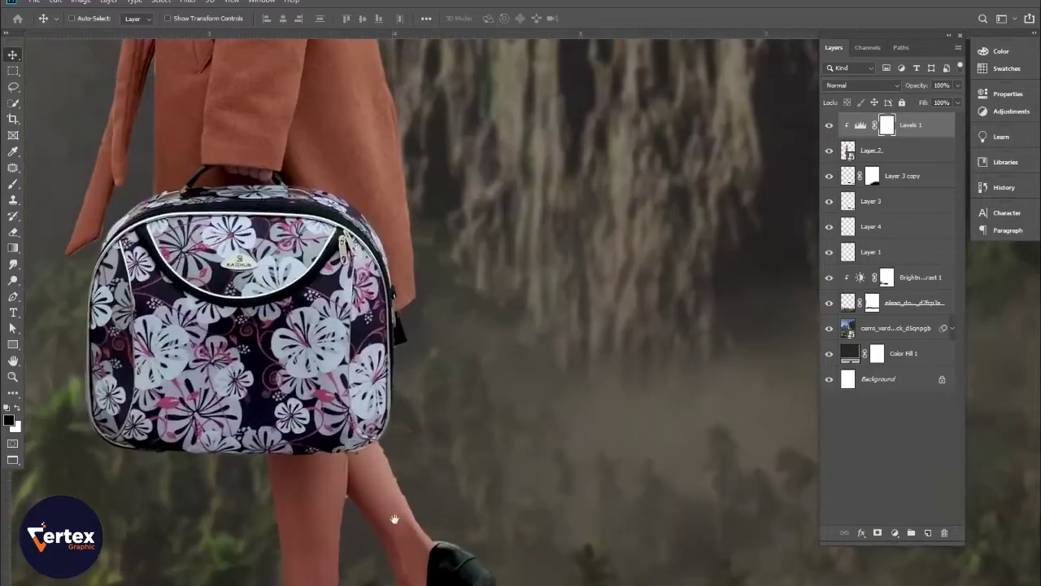
drag(393, 512, 388, 470)
click(839, 143)
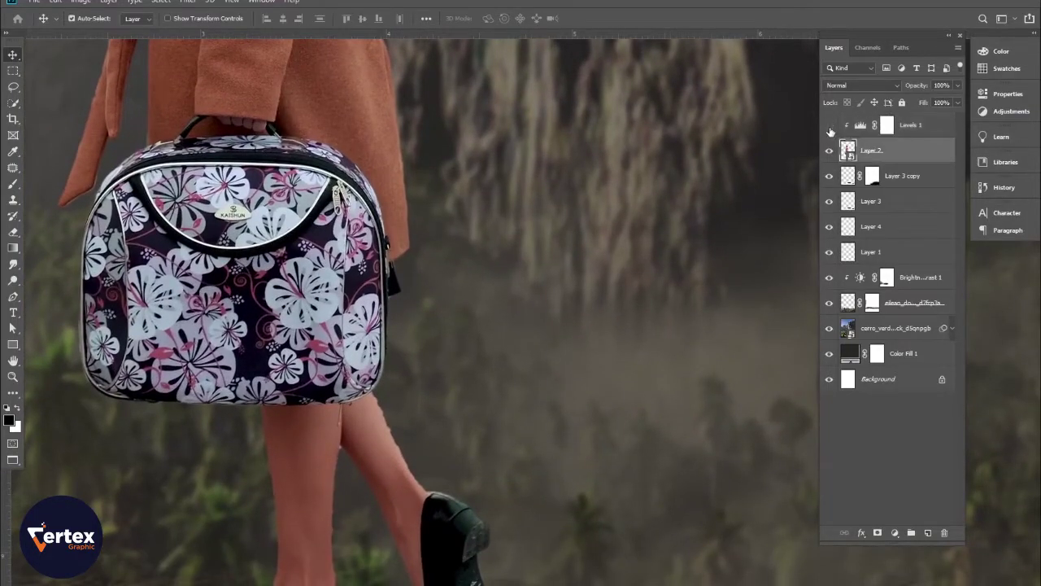
click(830, 127)
Trace the front leg's outer edge from the bag to the instep with the Pen tool, close the path through the background and load it as a selection.
ctrl+click(410, 455)
drag(402, 441, 461, 328)
click(14, 296)
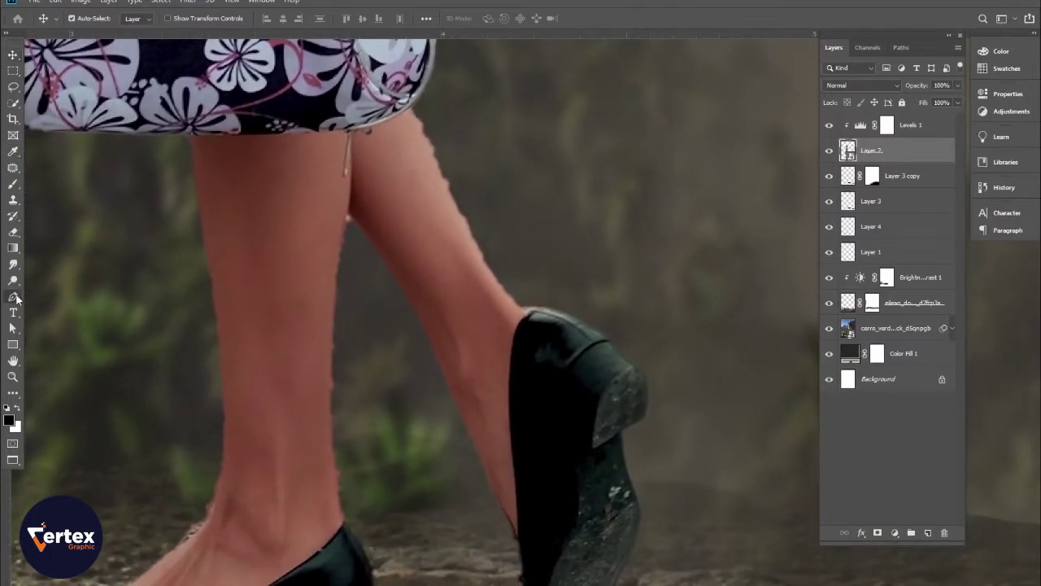
scroll(284, 244, up, 3)
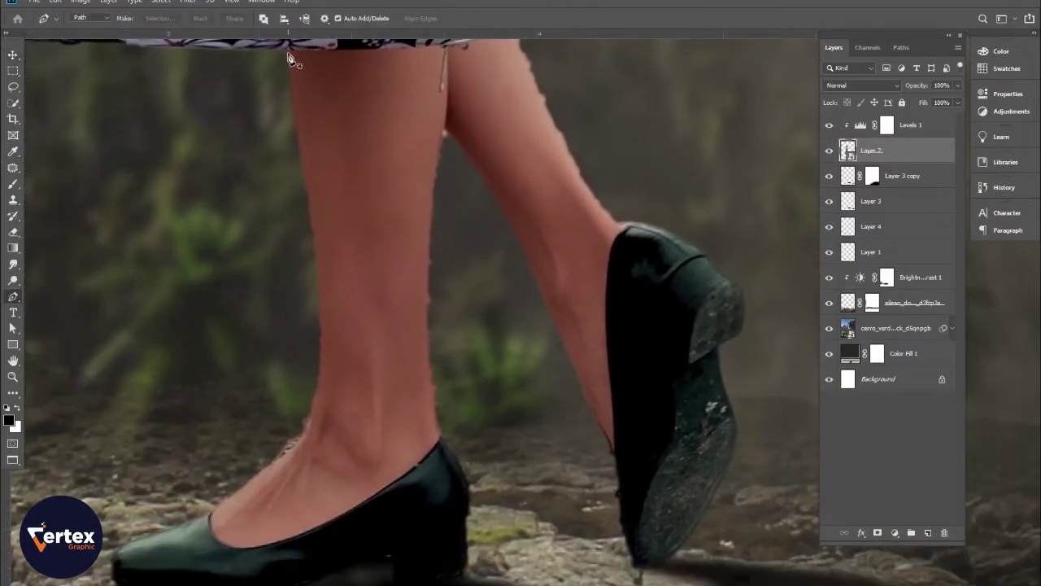
click(288, 52)
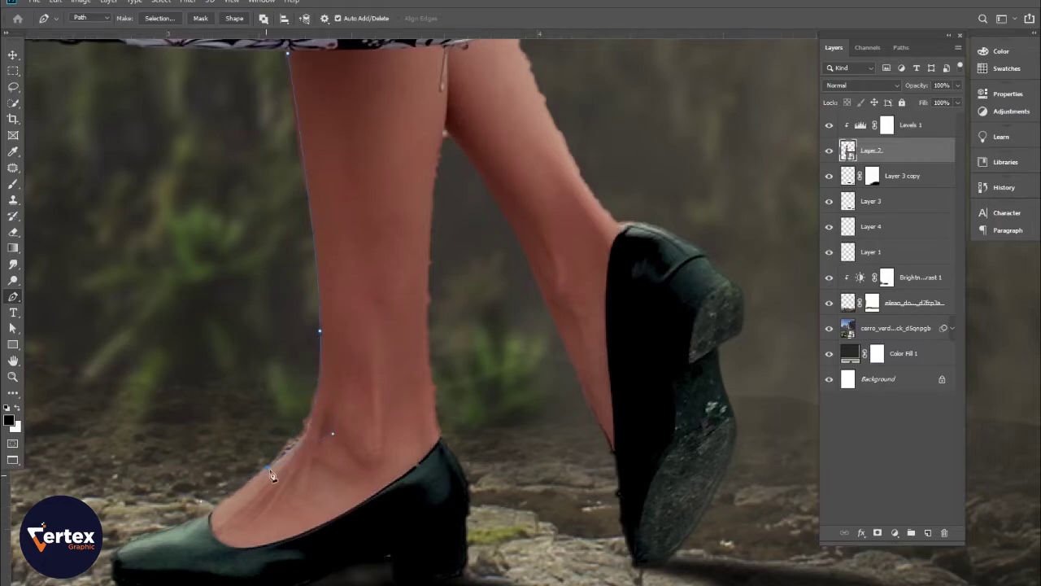
click(195, 223)
scroll(204, 189, up, 5)
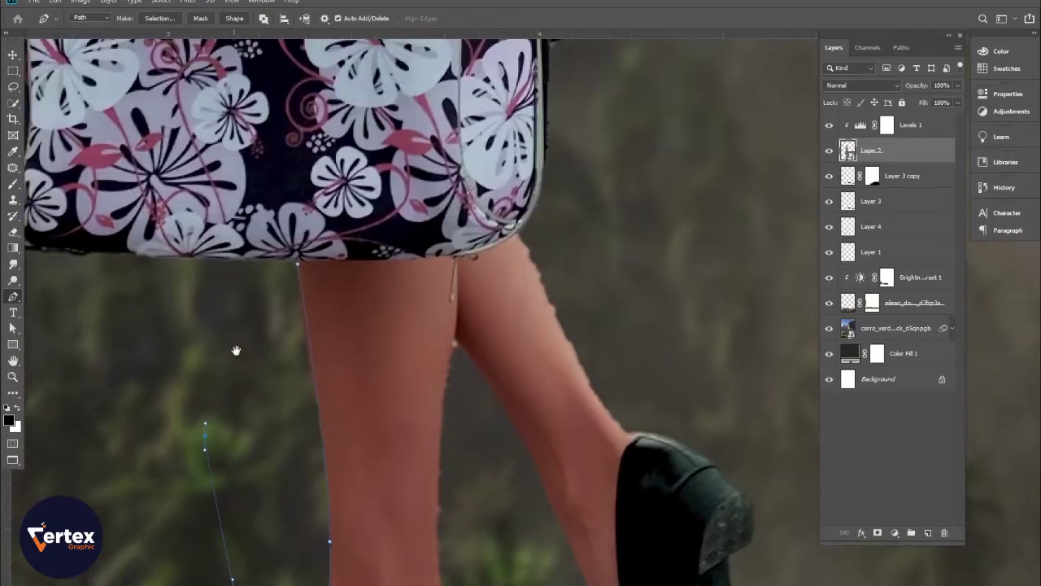
click(299, 269)
key(ctrl+Return)
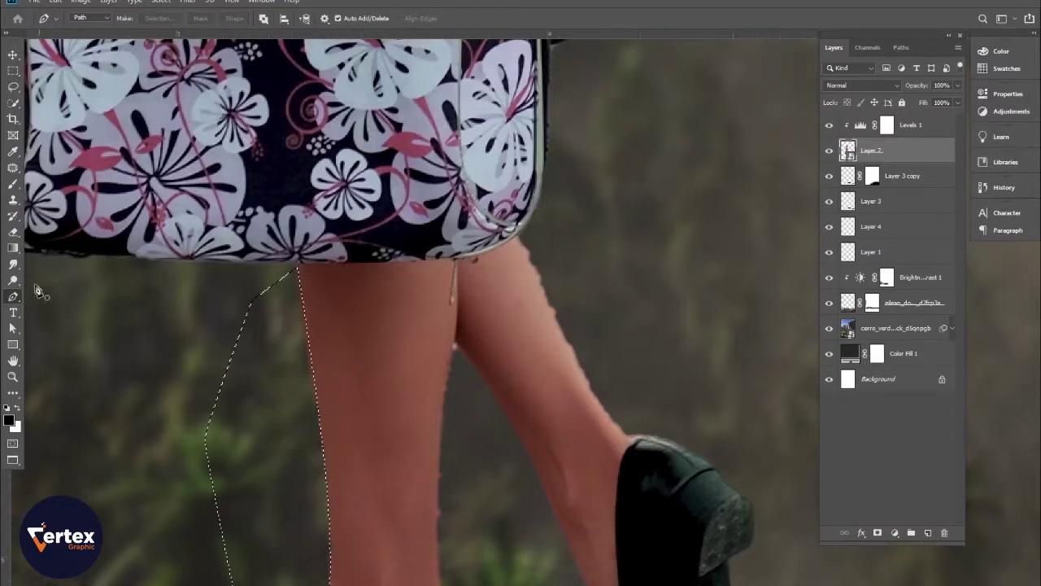
Rasterize Layer 2, erase the rough fringe inside the selection along the front leg's outer edge, and deselect.
click(13, 231)
click(294, 385)
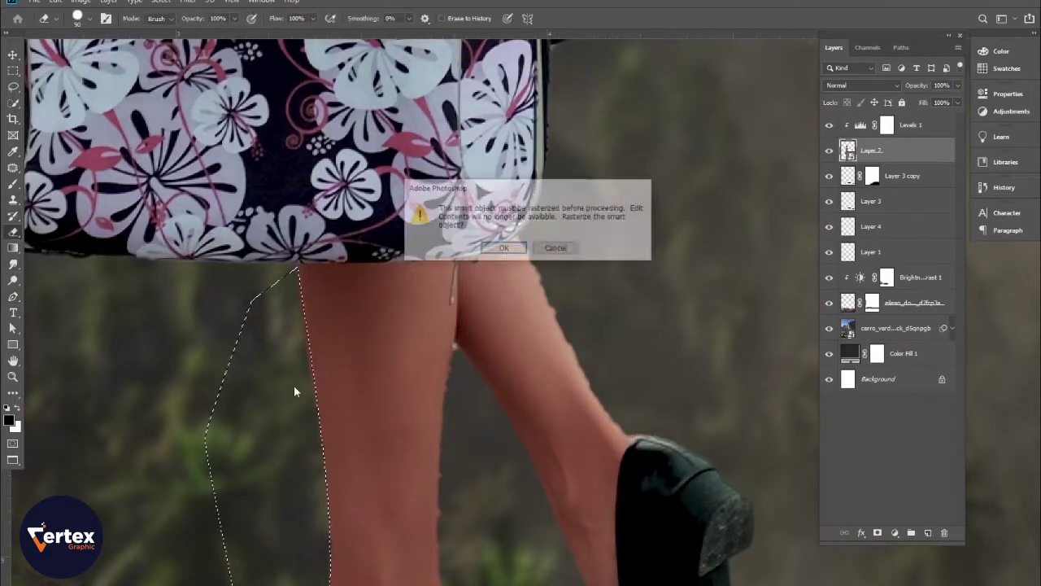
click(510, 249)
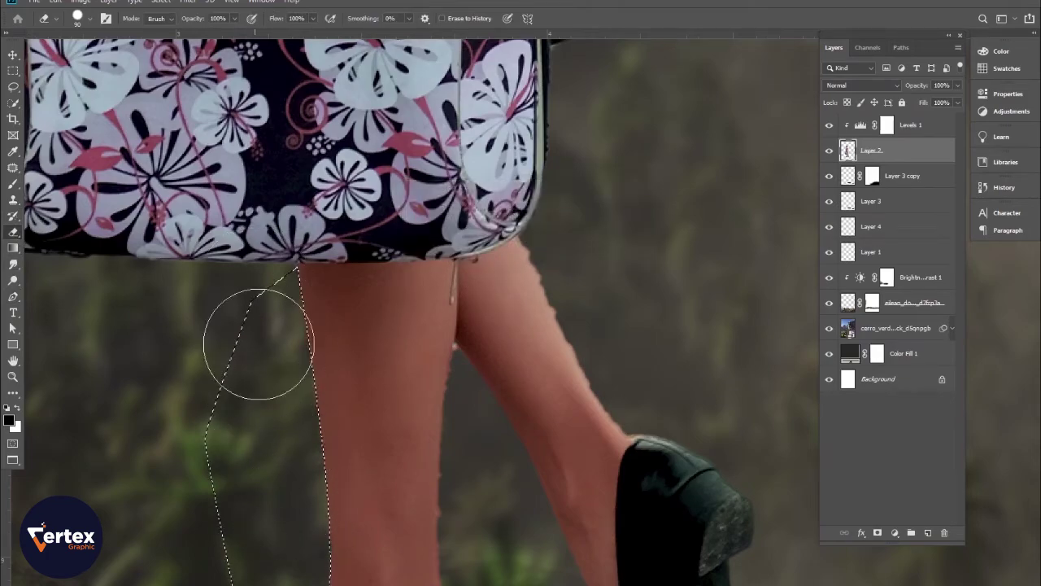
drag(298, 512, 344, 317)
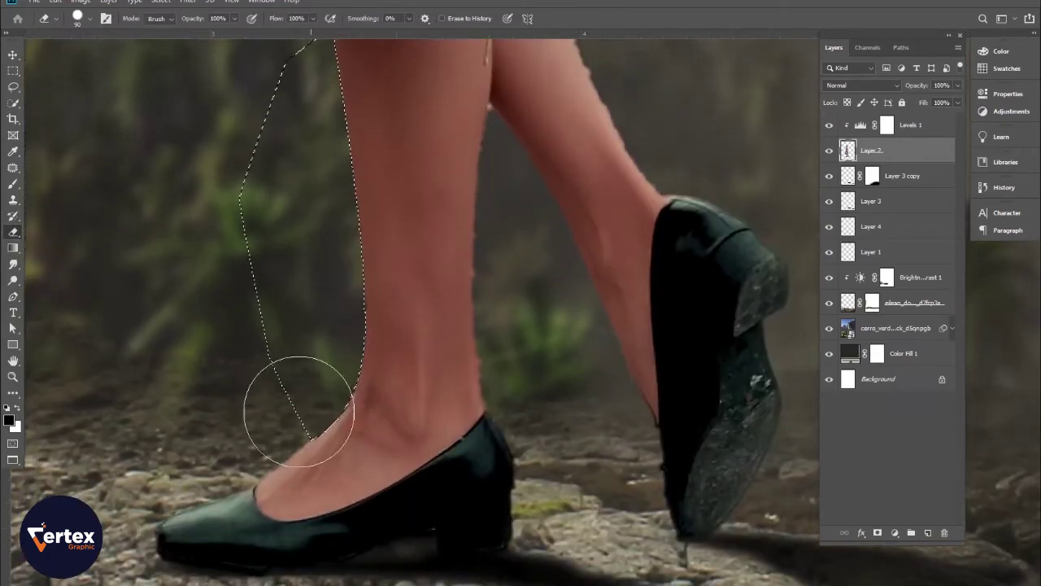
key(ctrl+d)
Enclose the fringe on the front leg's inner edge with a Pen path selection, erase it from Layer 2 and deselect.
scroll(449, 332, down, 4)
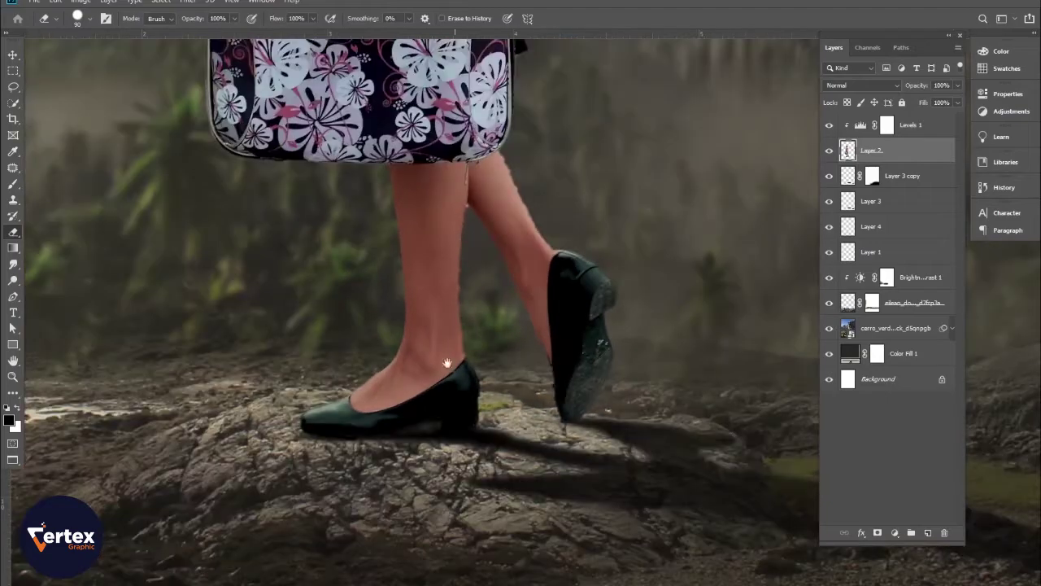
drag(442, 360, 384, 432)
scroll(384, 432, up, 5)
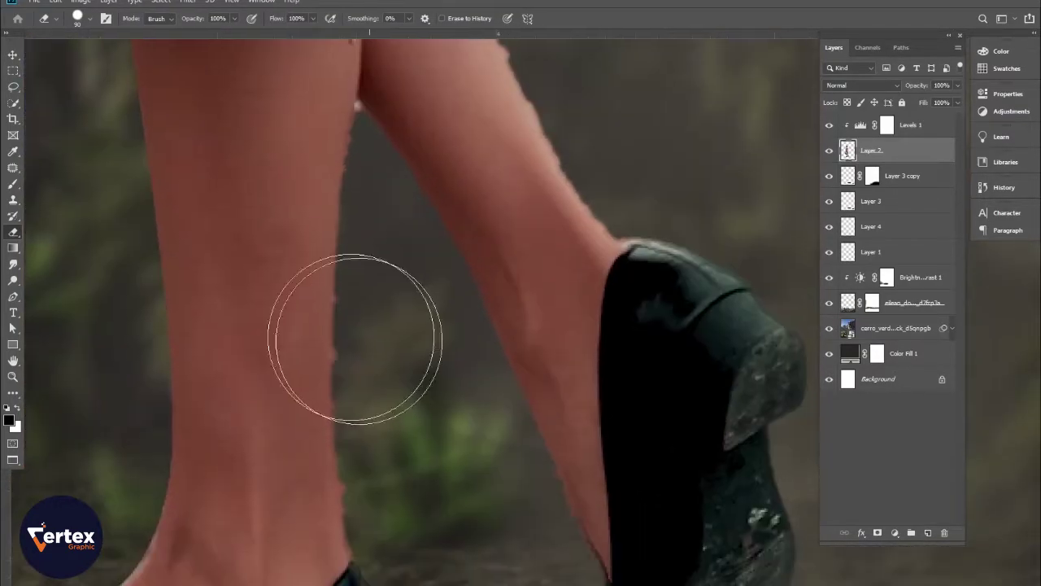
click(13, 87)
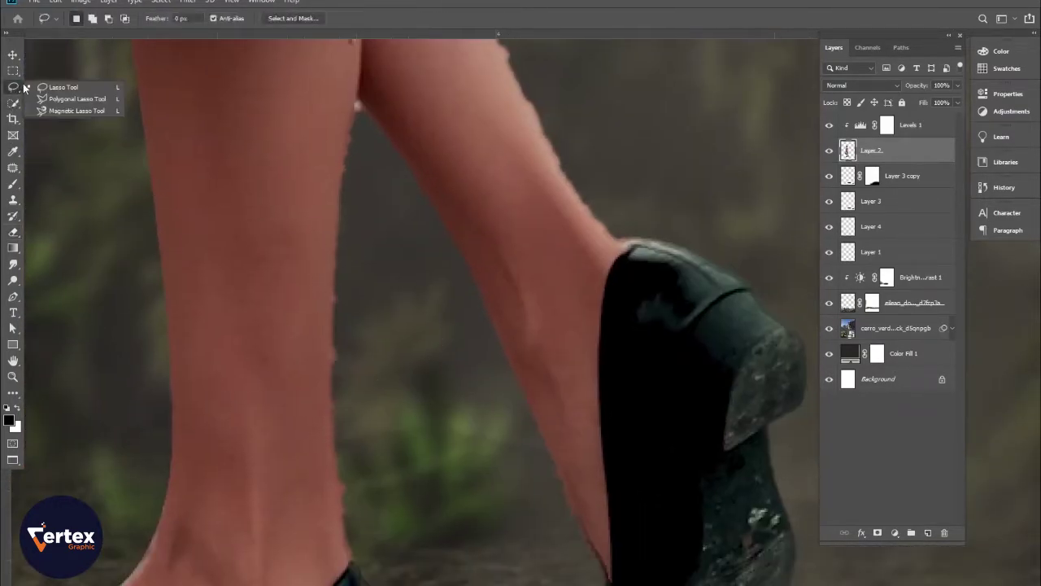
click(13, 296)
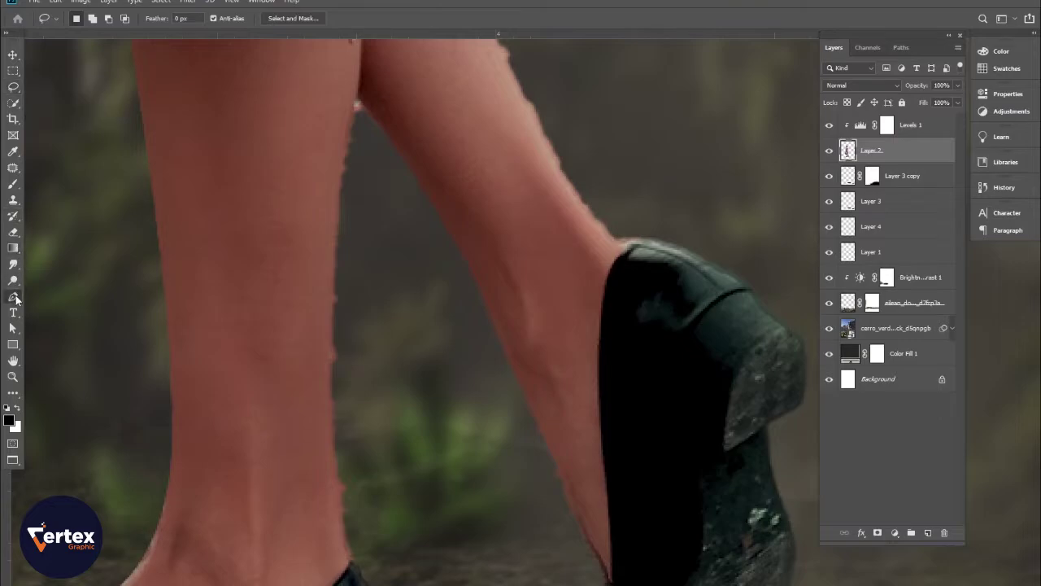
click(356, 103)
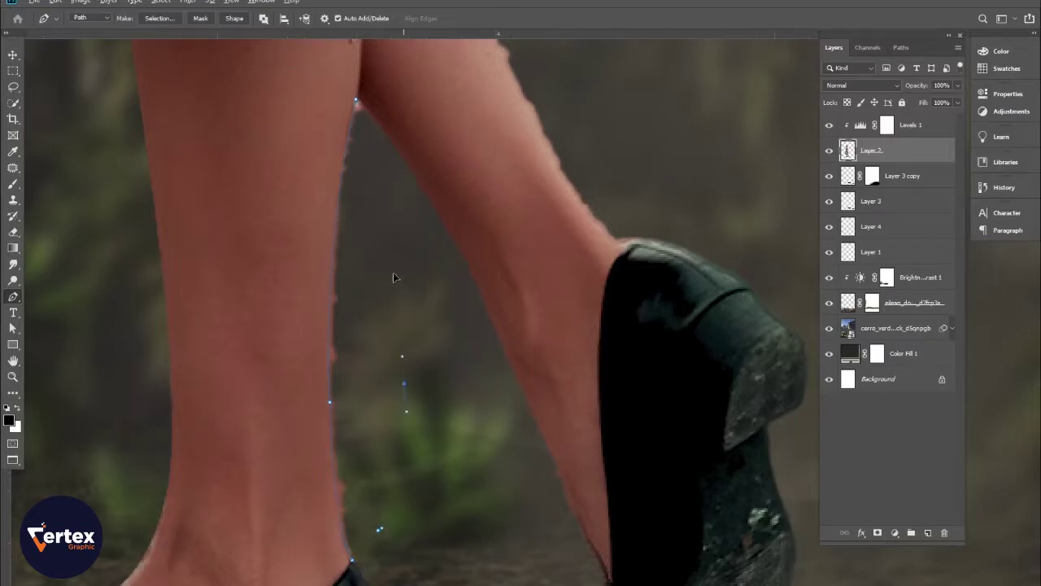
click(357, 100)
key(ctrl+Return)
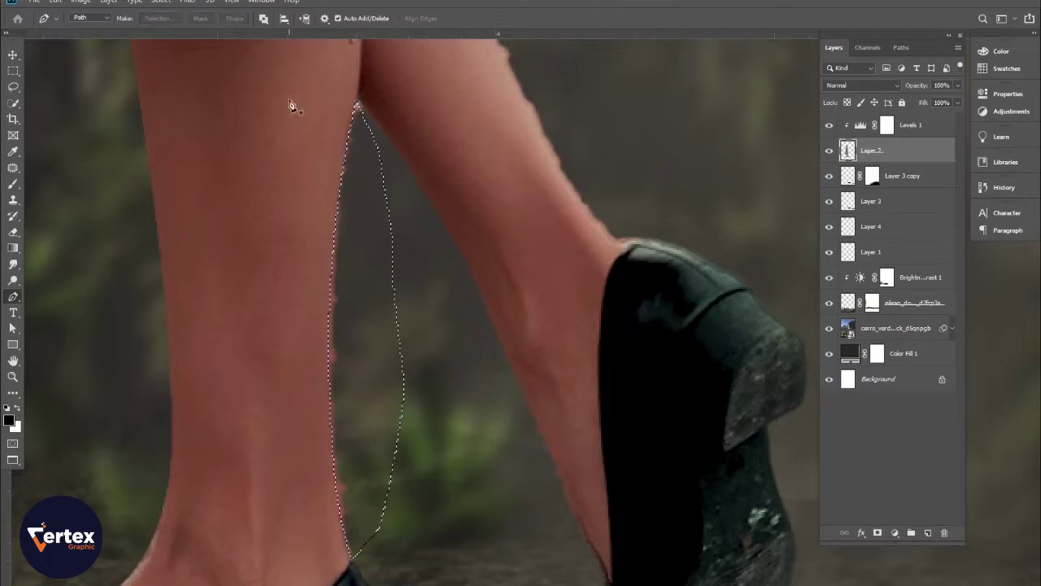
click(13, 232)
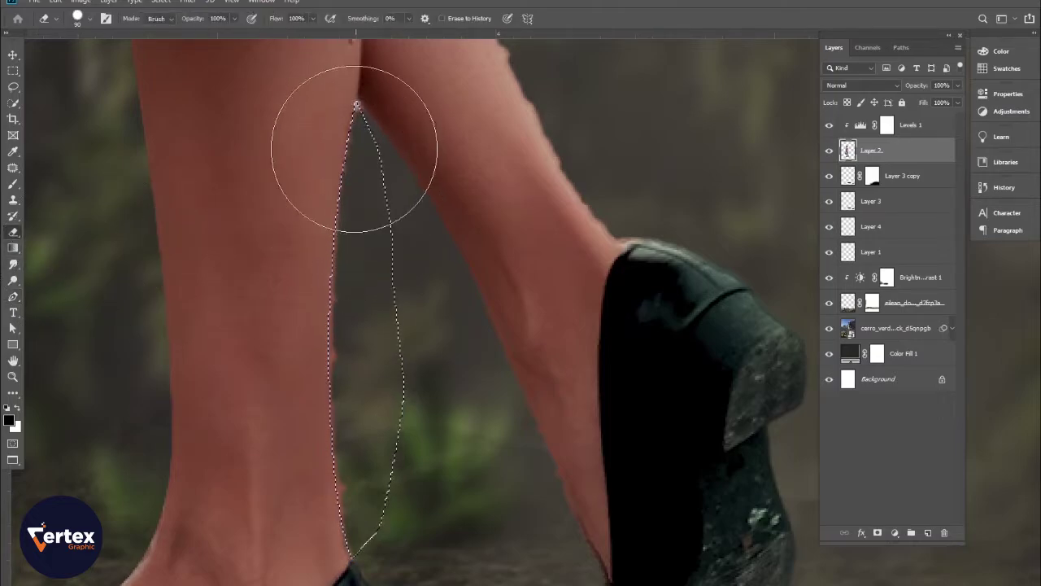
key(ctrl+d)
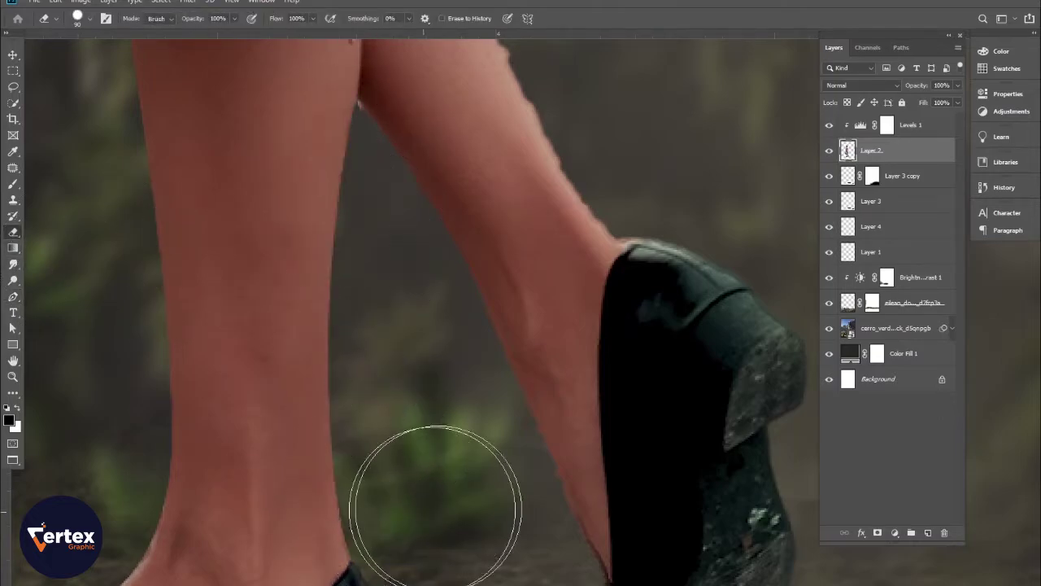
Enclose the rear leg's outer edge from shoe to bag with a Pen path selection, erase its fringe and deselect.
drag(507, 280, 423, 500)
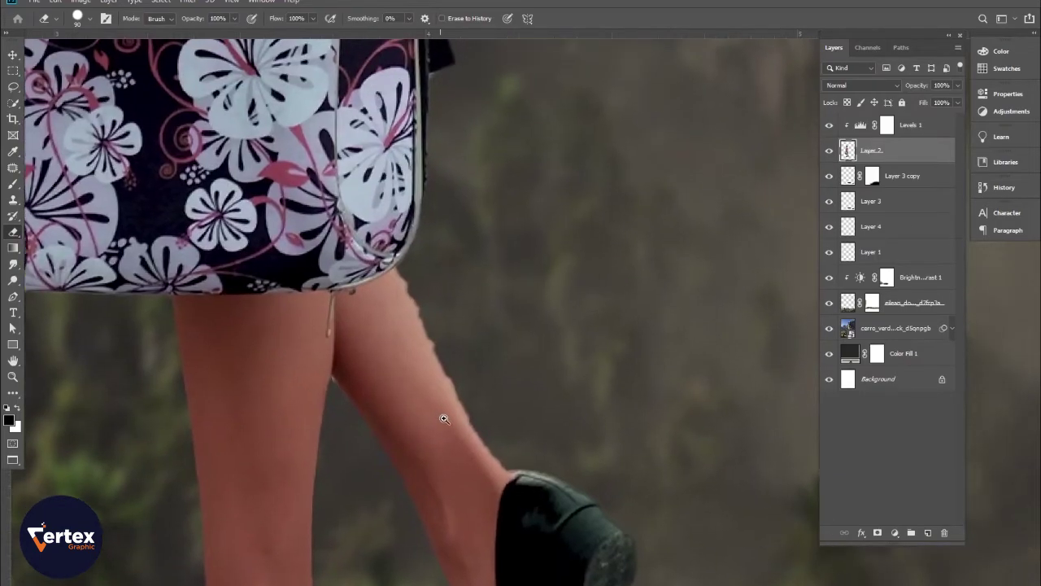
drag(414, 400, 371, 449)
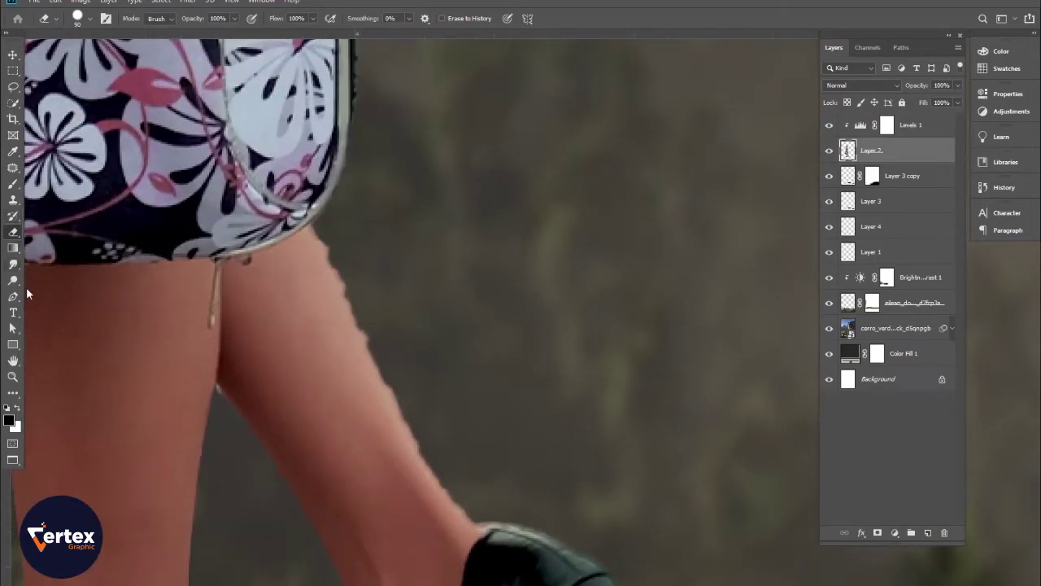
click(13, 296)
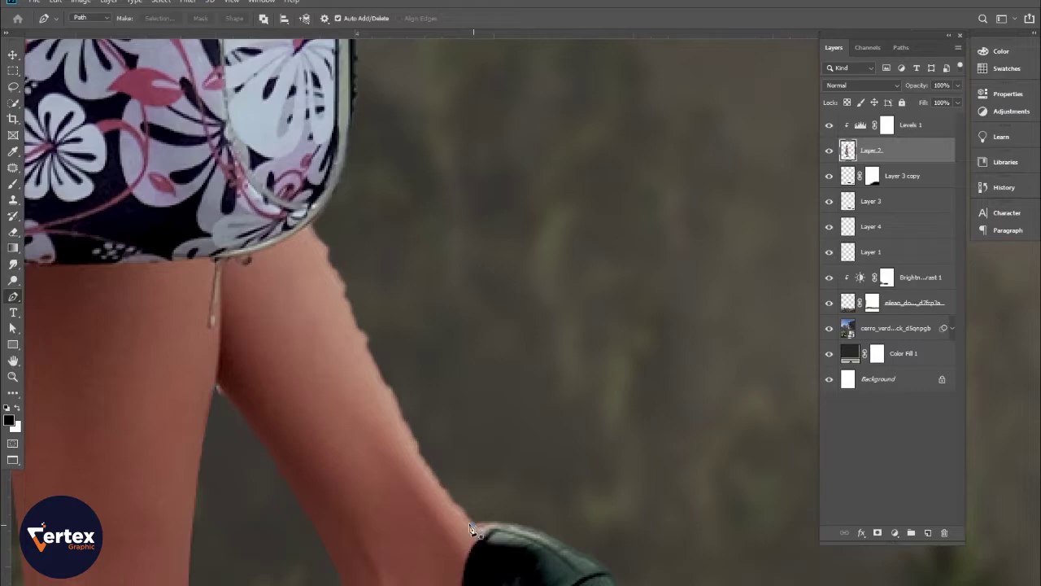
click(471, 527)
drag(296, 123, 203, 69)
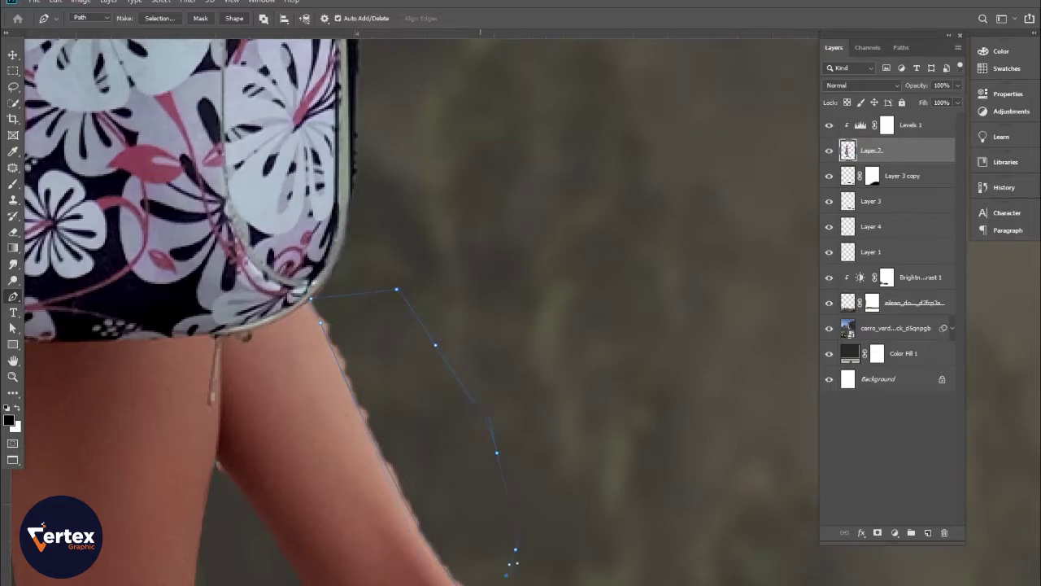
key(Escape)
key(ctrl+Return)
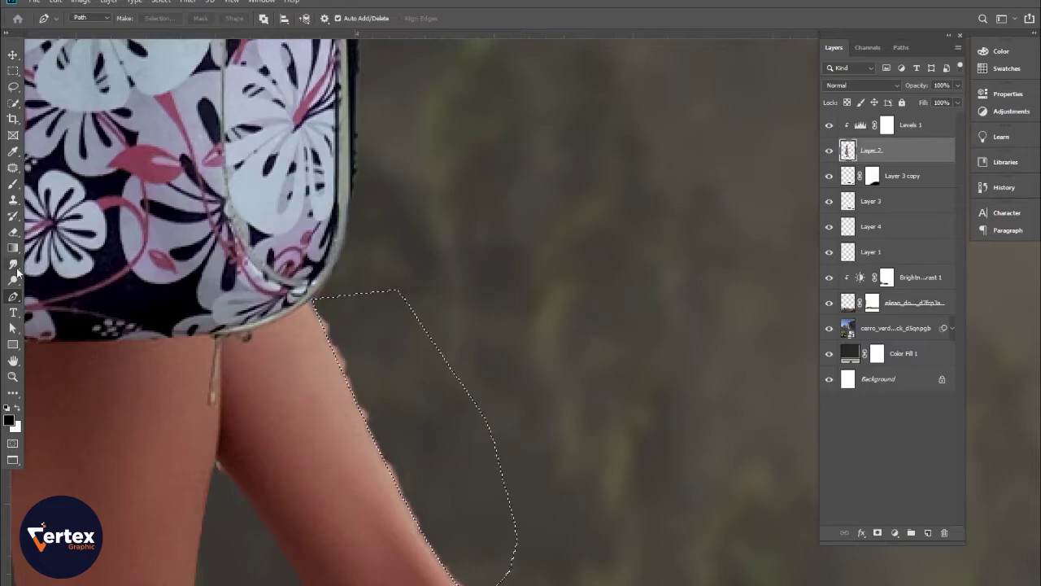
click(13, 232)
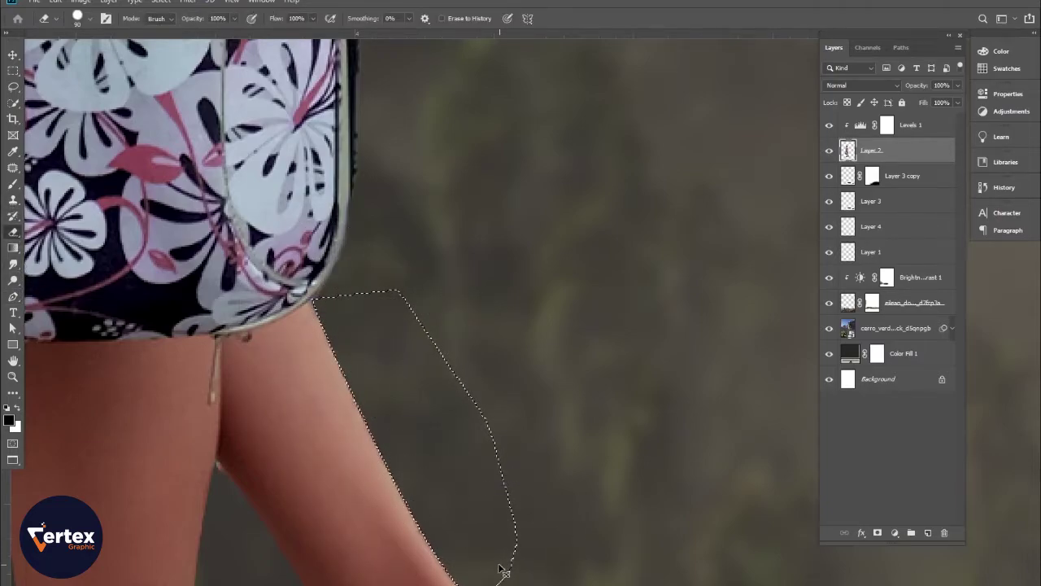
scroll(413, 481, down, 5)
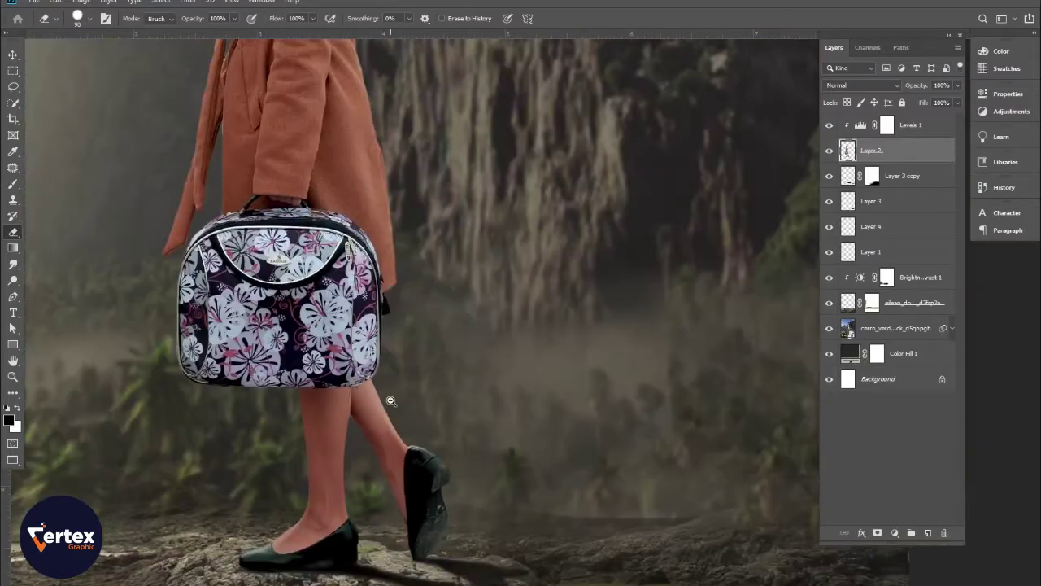
Add a Curves adjustment clipped to Layer 2 above Levels 1, bend the curve down to darken the midtones and invert its mask.
scroll(394, 384, down, 3)
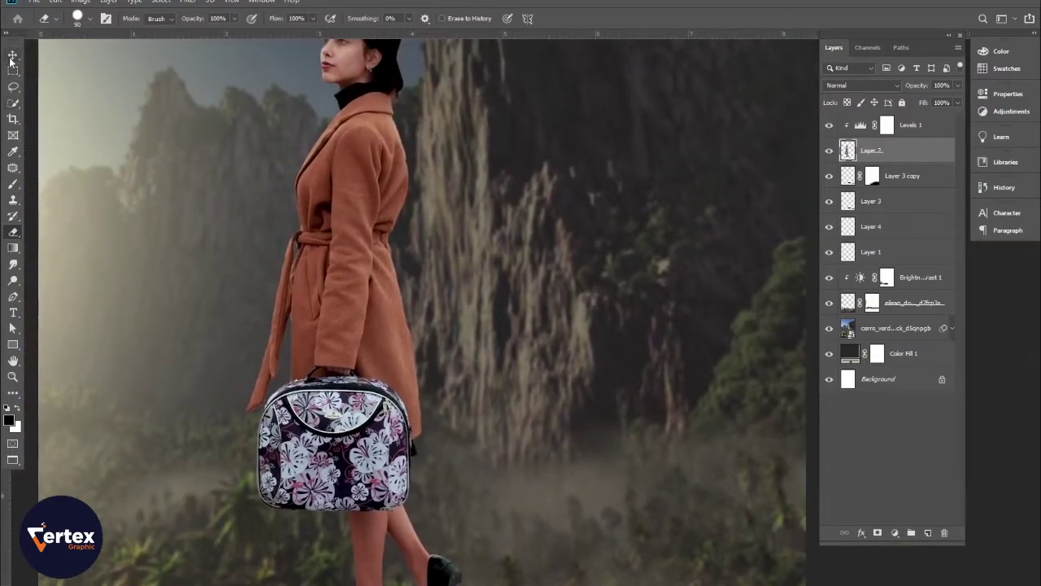
key(v)
scroll(419, 260, down, 3)
drag(458, 455, 455, 472)
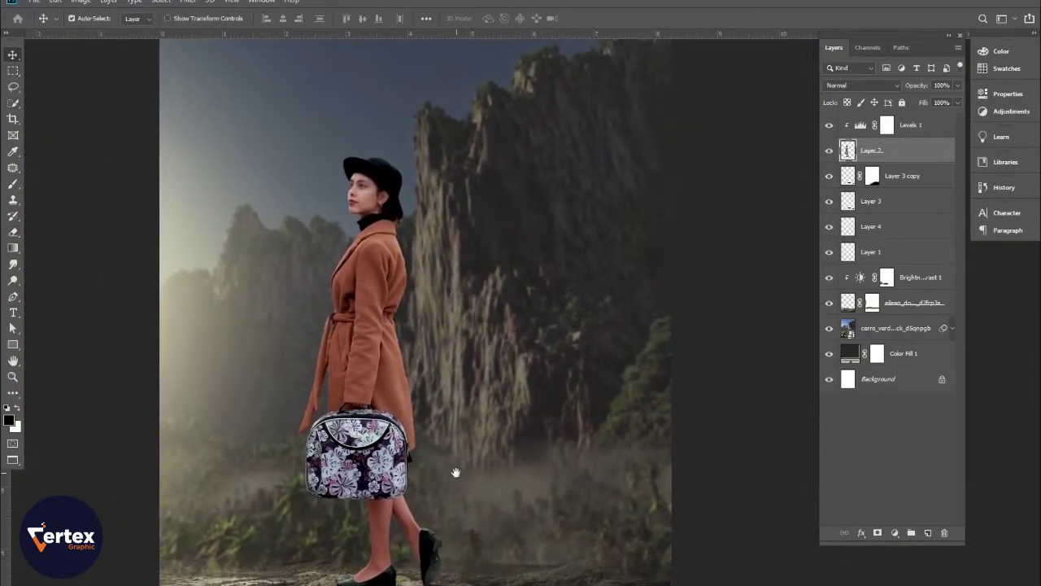
click(909, 127)
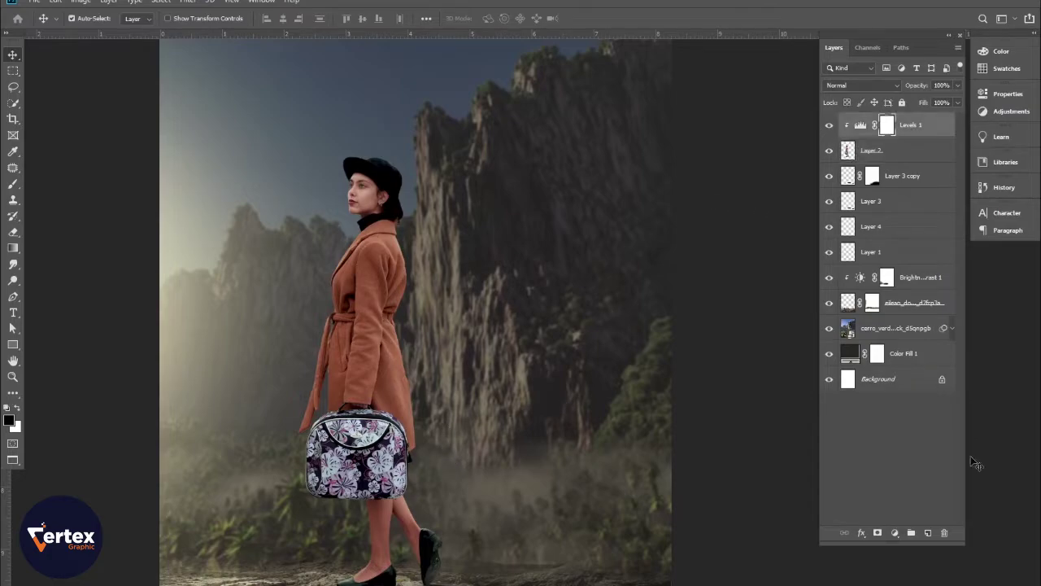
click(896, 534)
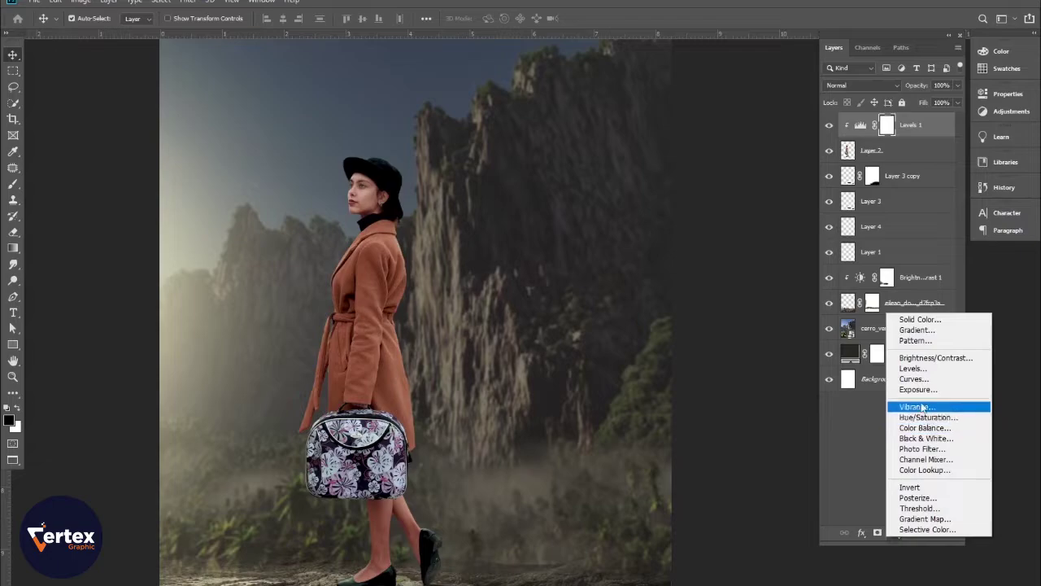
click(914, 379)
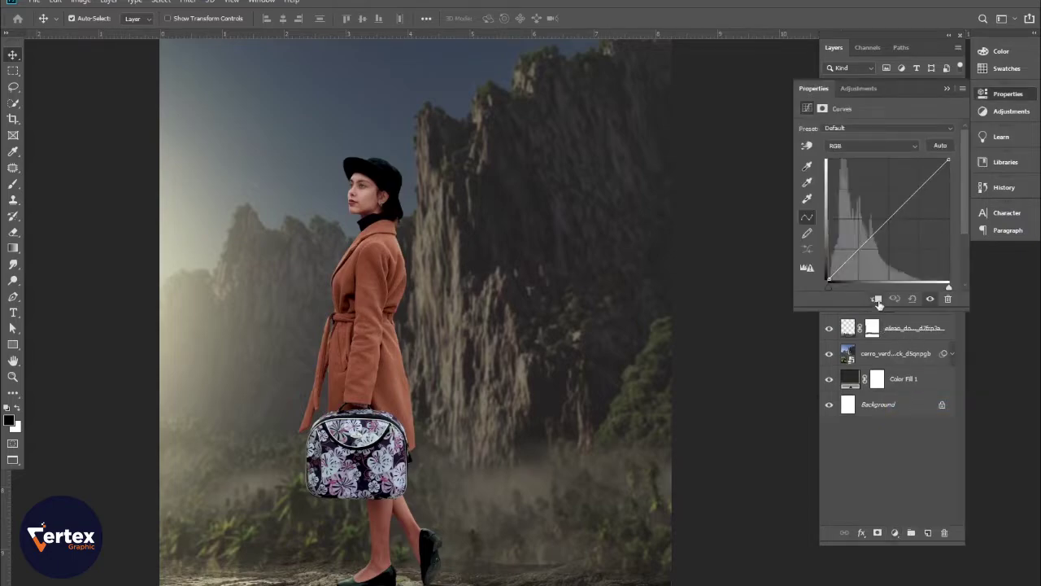
drag(893, 218, 908, 240)
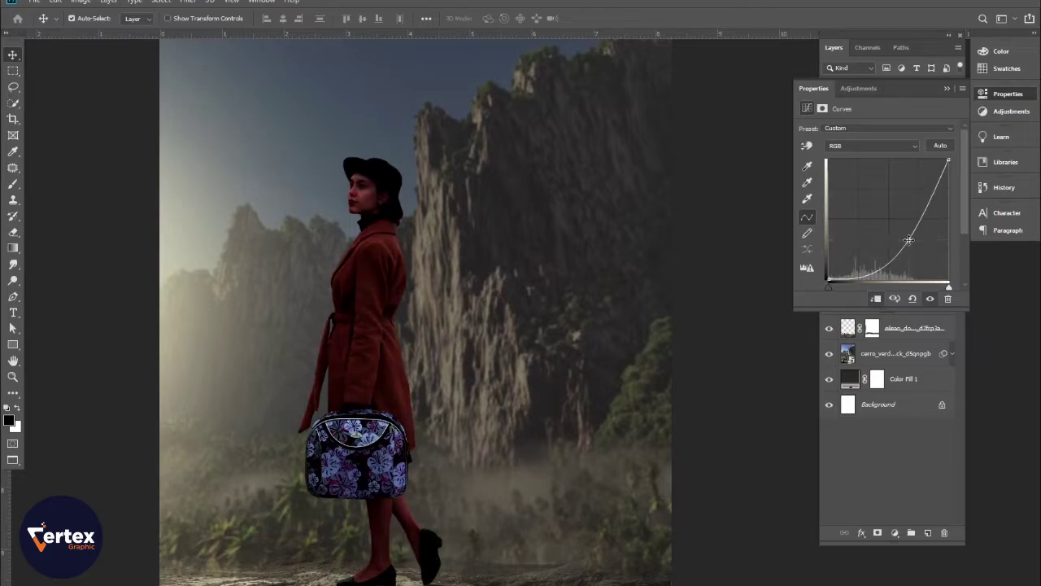
click(947, 88)
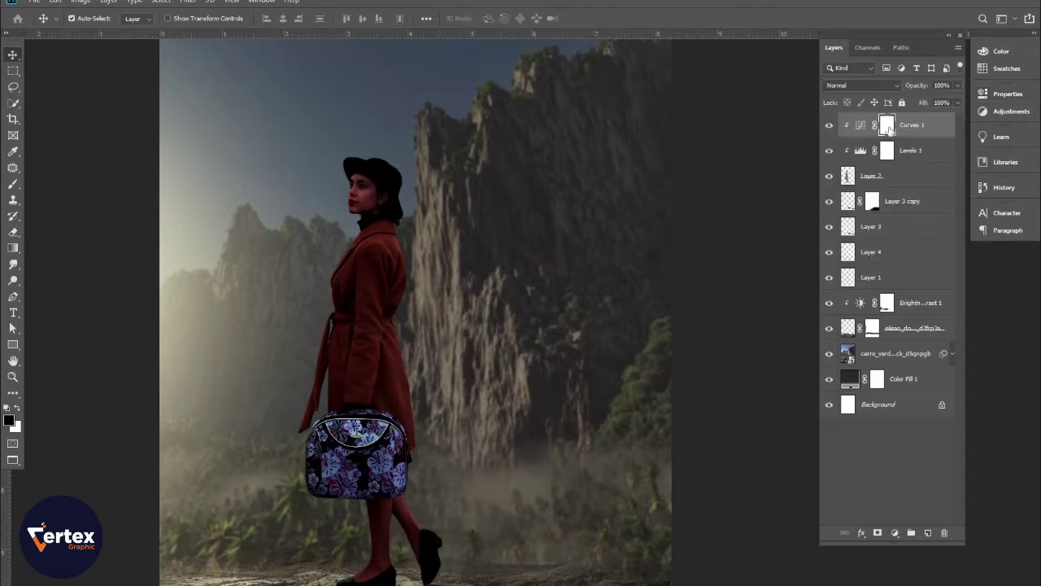
key(ctrl+i)
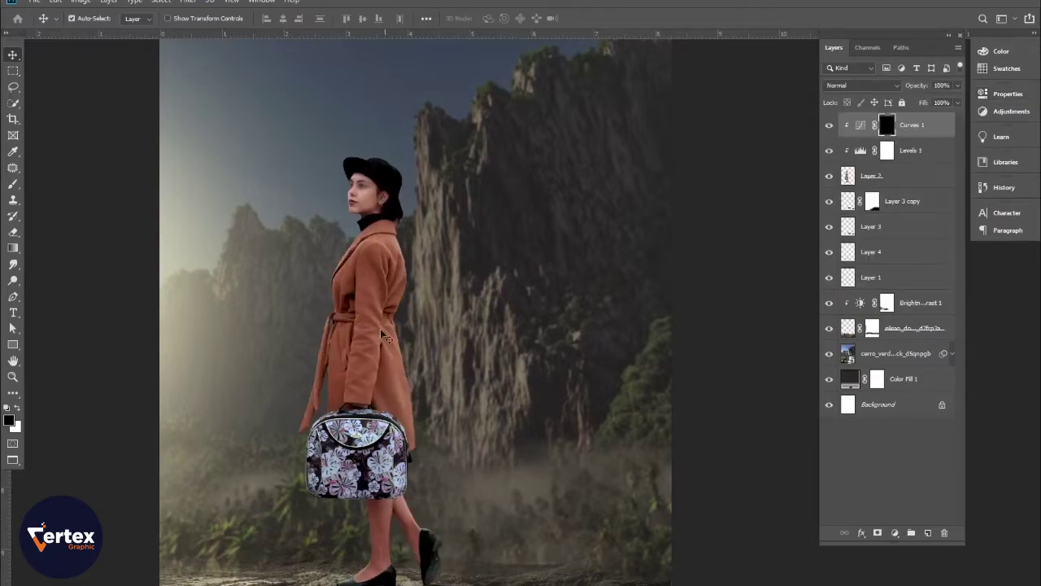
Paint shading along the coat's back edge on the Curves 1 mask, using a soft white brush at 39% opacity.
scroll(383, 334, up, 2)
drag(461, 365, 425, 372)
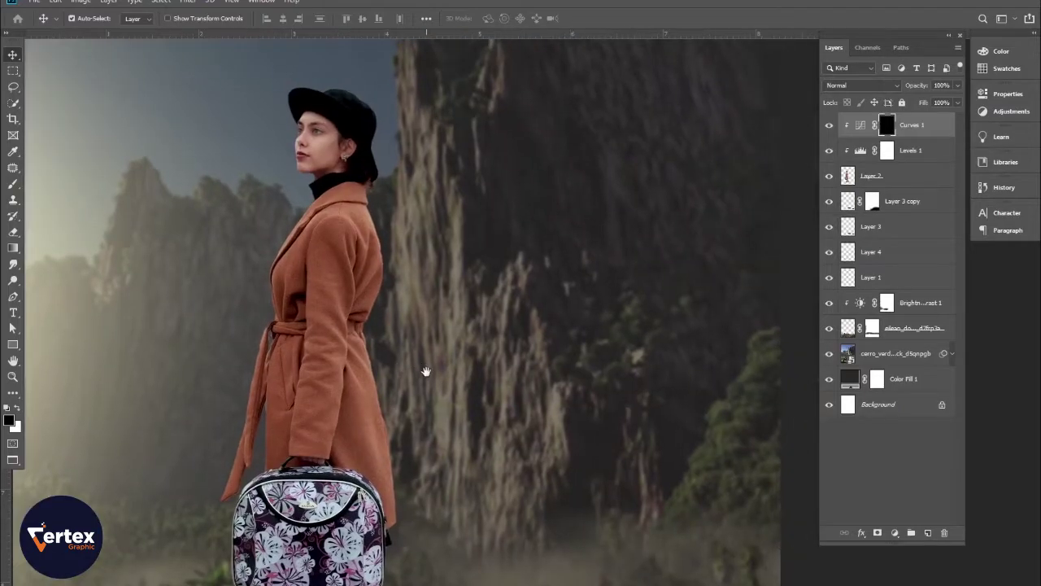
click(13, 184)
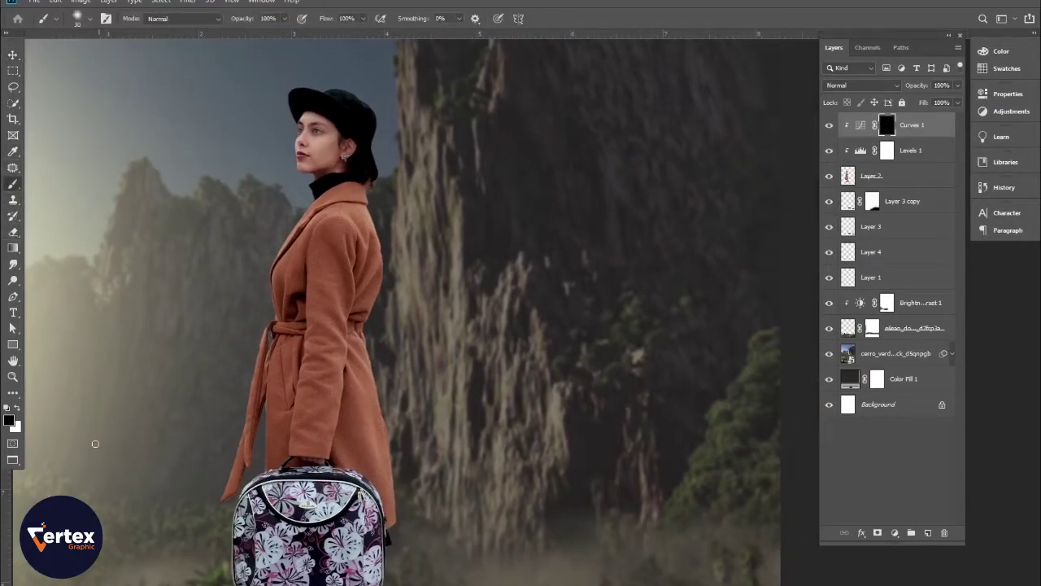
click(20, 409)
scroll(387, 244, up, 3)
drag(380, 179, 262, 352)
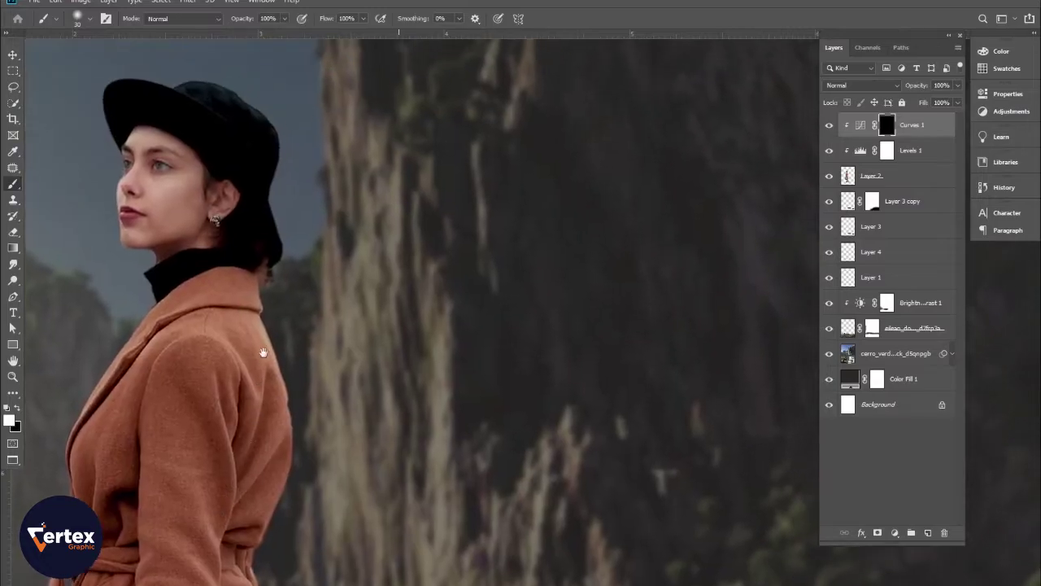
scroll(263, 352, up, 2)
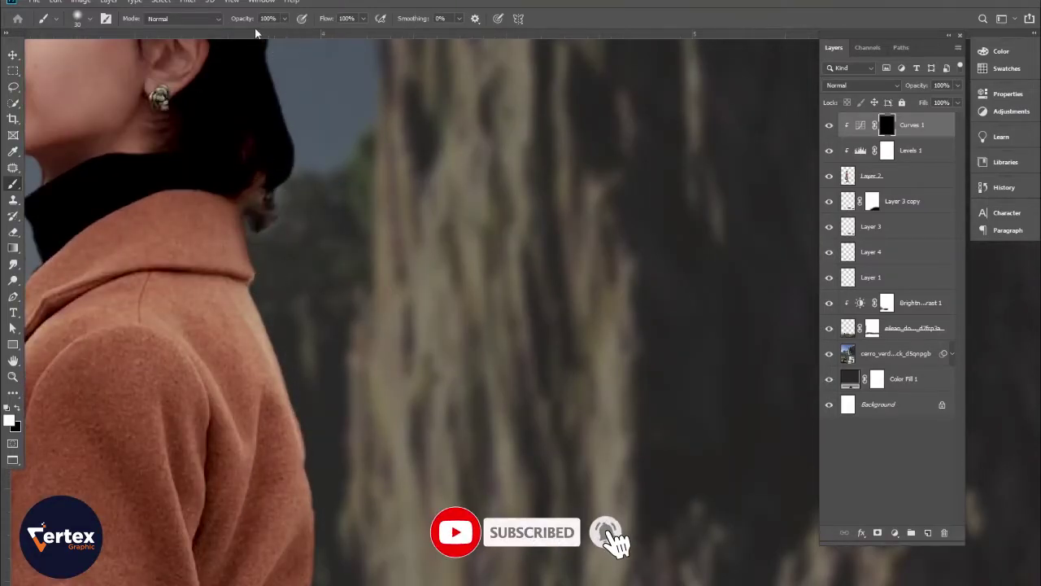
mouse_move(243, 20)
mouse_down()
mouse_move(180, 22)
mouse_move(203, 23)
mouse_up()
scroll(312, 379, up, 3)
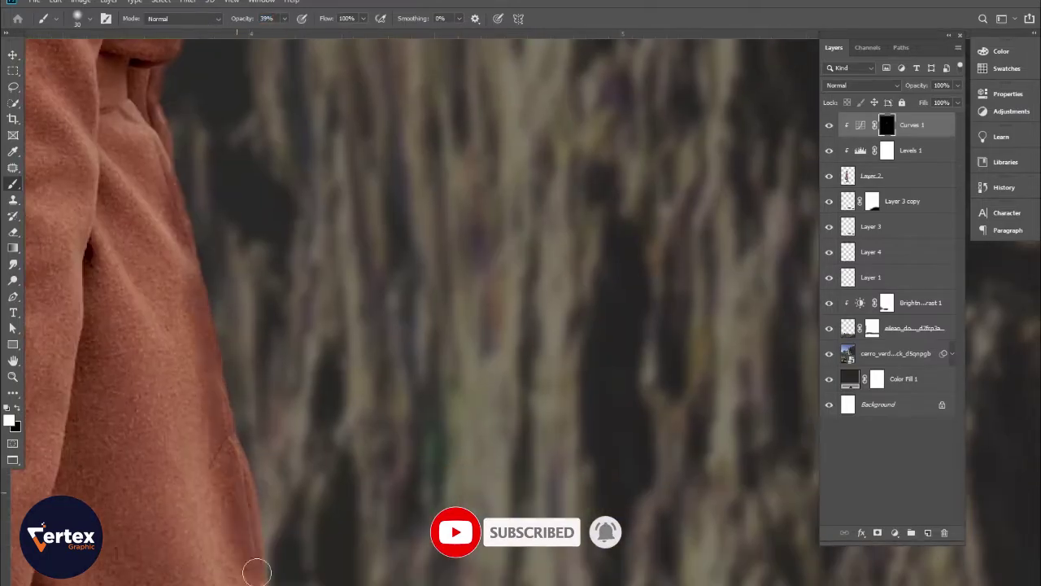
Shrink the brush to 7 px and darken the coat's narrow shadow areas around the back of the belt.
scroll(228, 488, left, 2)
scroll(209, 430, up, 3)
key([)
key([)
key([)
key([)
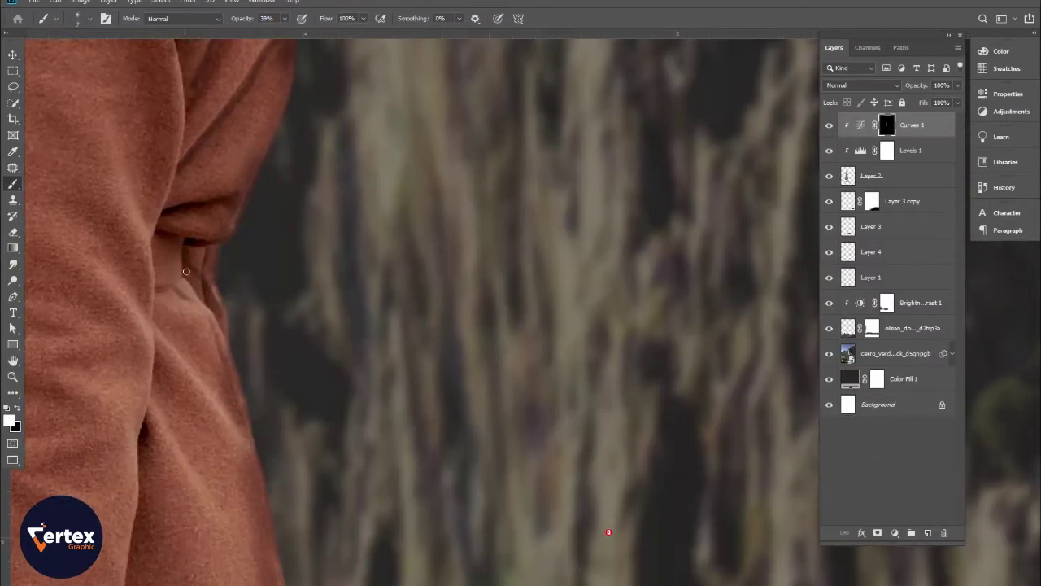
scroll(185, 271, down, 3)
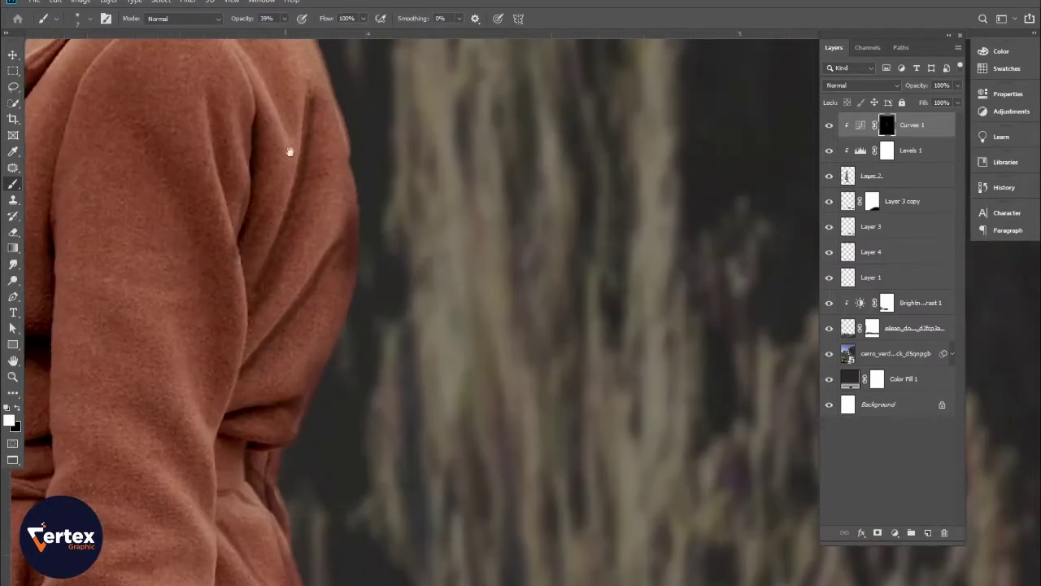
Set Curves 1 to 95% opacity and the brush to 20%, and paint fold shadows across the coat's skirt, sleeve and shoulder.
scroll(284, 153, left, 2)
scroll(212, 267, up, 3)
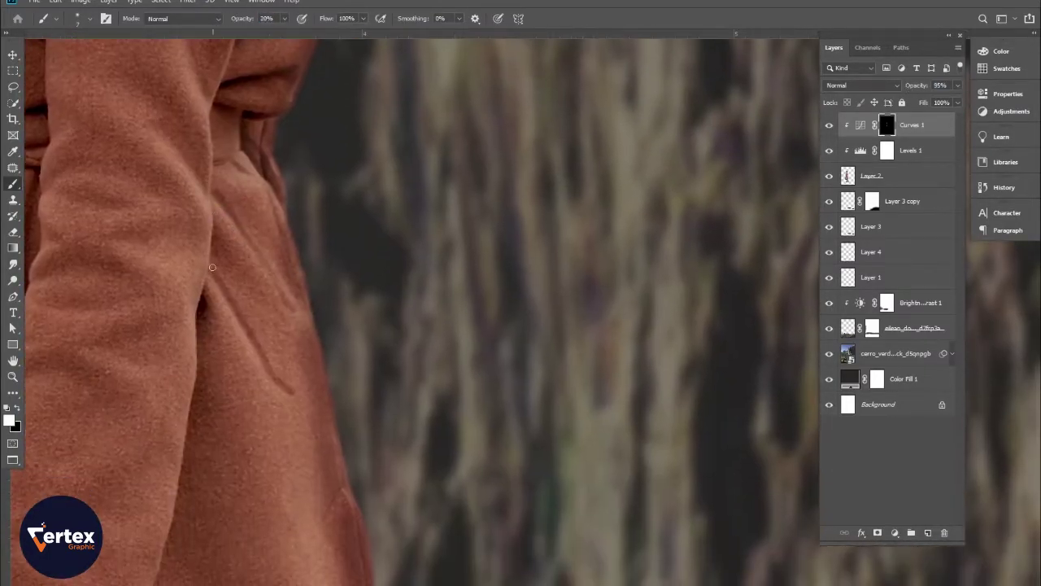
drag(163, 439, 207, 360)
drag(252, 504, 265, 344)
drag(273, 106, 286, 372)
drag(303, 301, 264, 442)
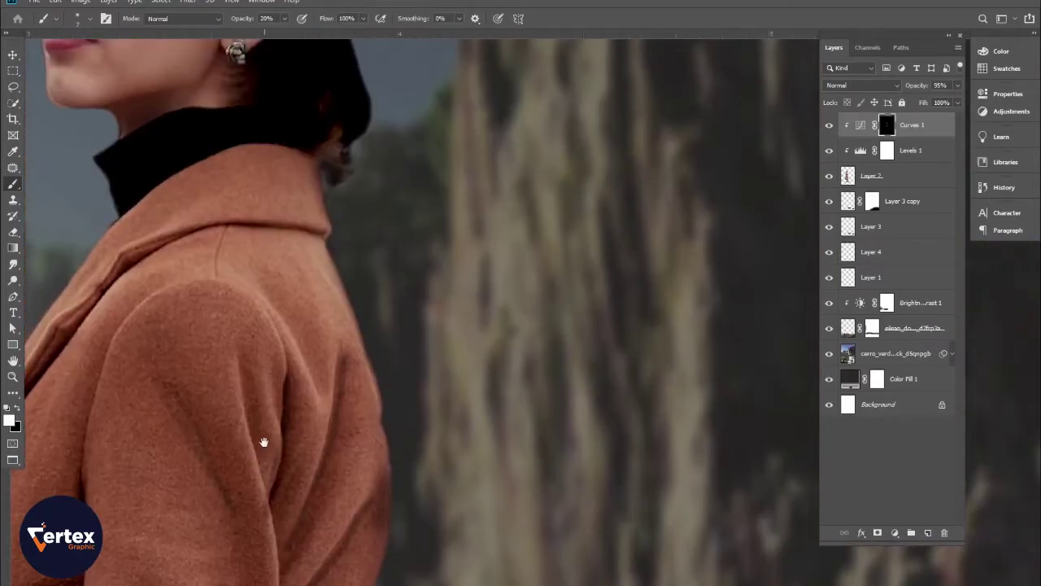
drag(307, 393, 243, 452)
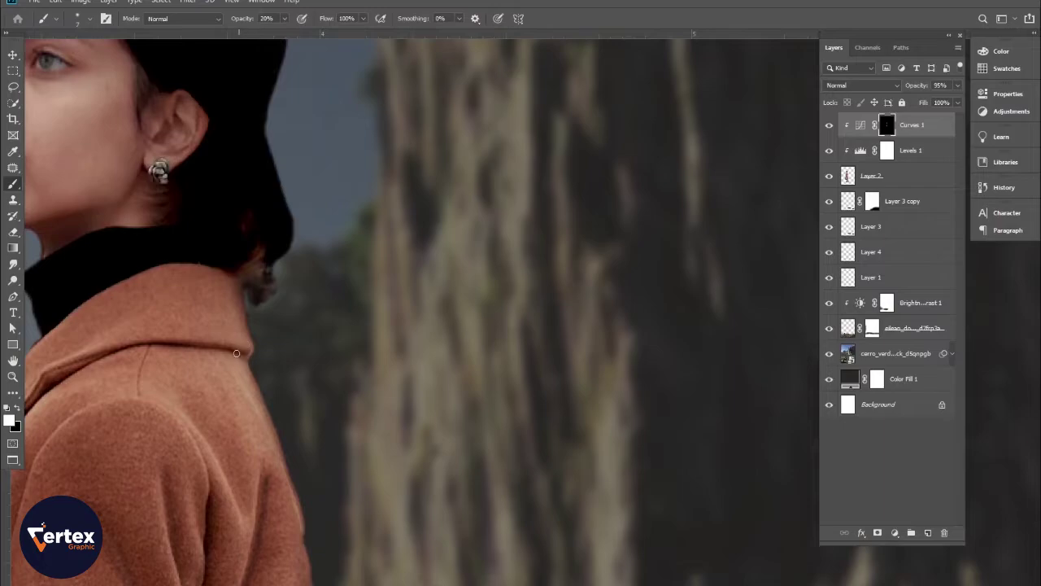
scroll(321, 357, down, 5)
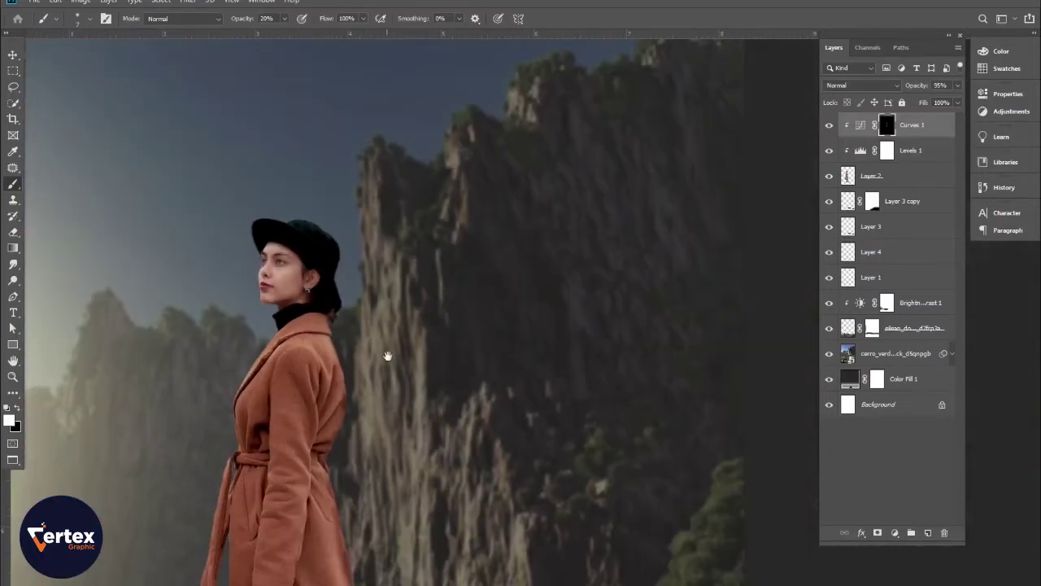
drag(391, 356, 337, 300)
scroll(321, 301, down, 4)
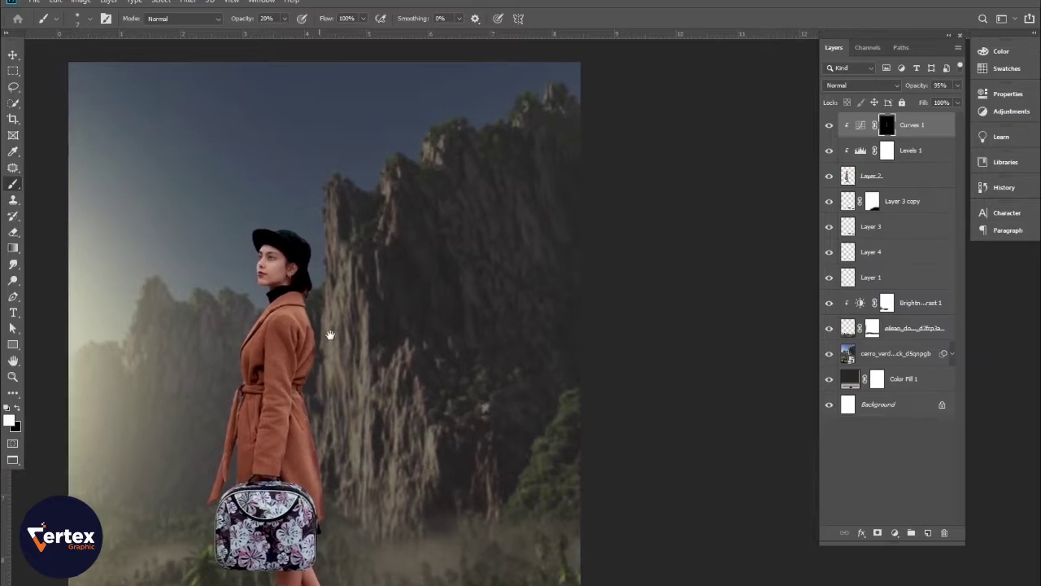
Lower the Curves 1 layer's opacity to 36% and compare the coat shading with and without it.
drag(330, 337, 413, 287)
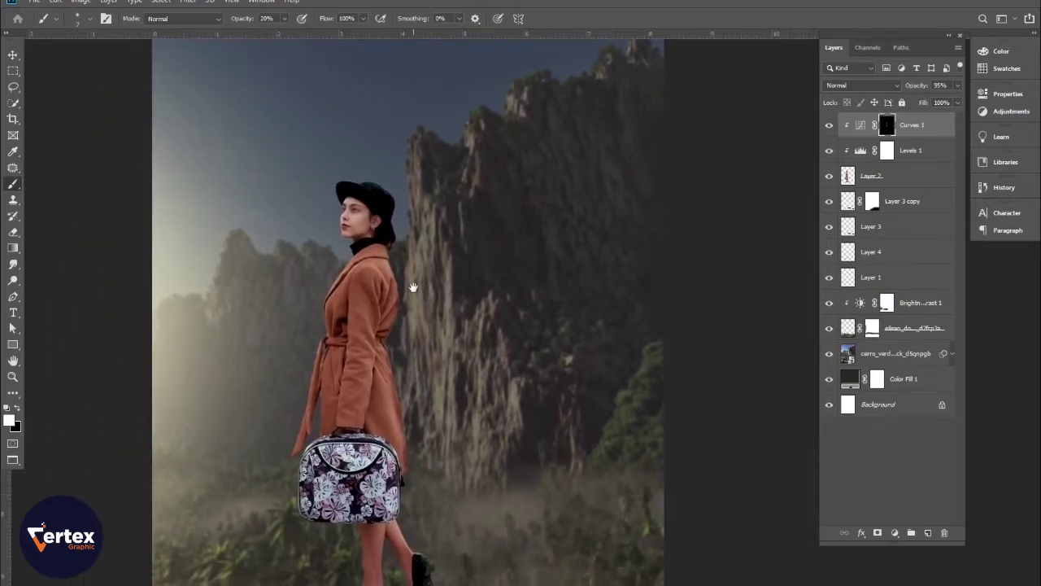
scroll(388, 310, up, 2)
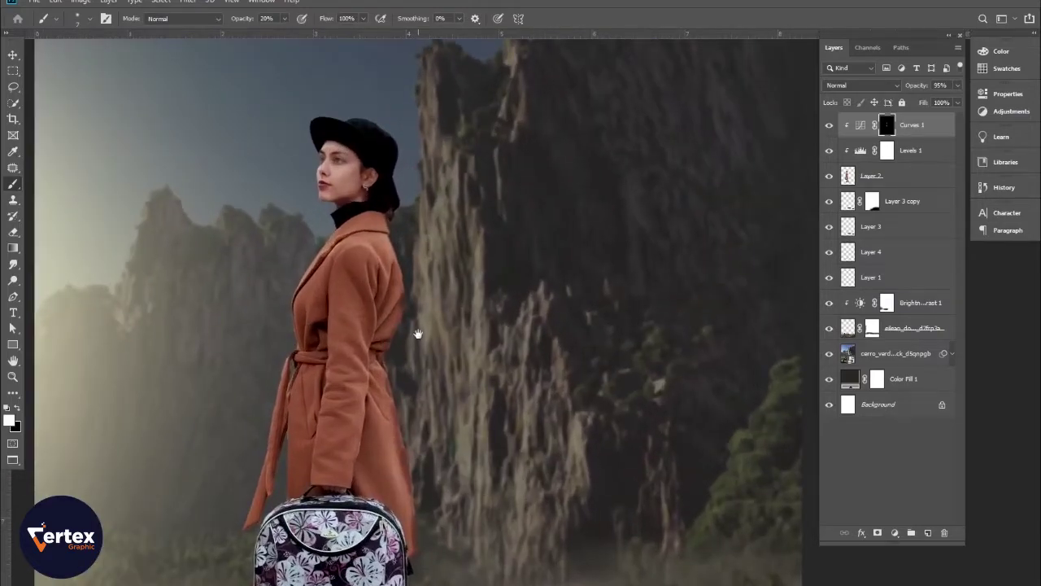
drag(912, 89, 865, 86)
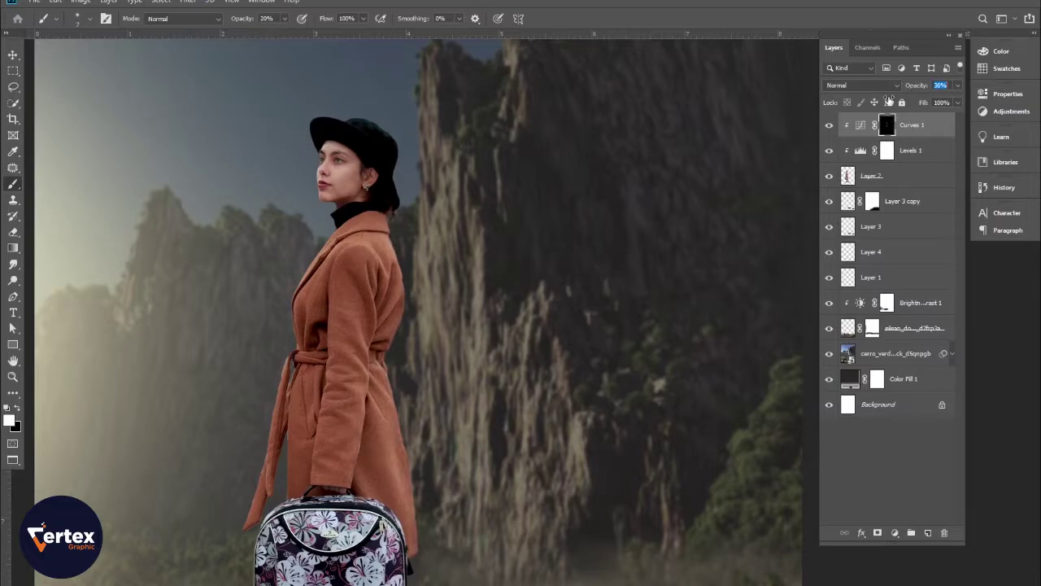
click(829, 125)
click(829, 126)
click(830, 125)
Add a Brightness/Contrast adjustment clipped to Layer 2 with brightness about -82 and slightly raised contrast, and invert its mask.
click(896, 534)
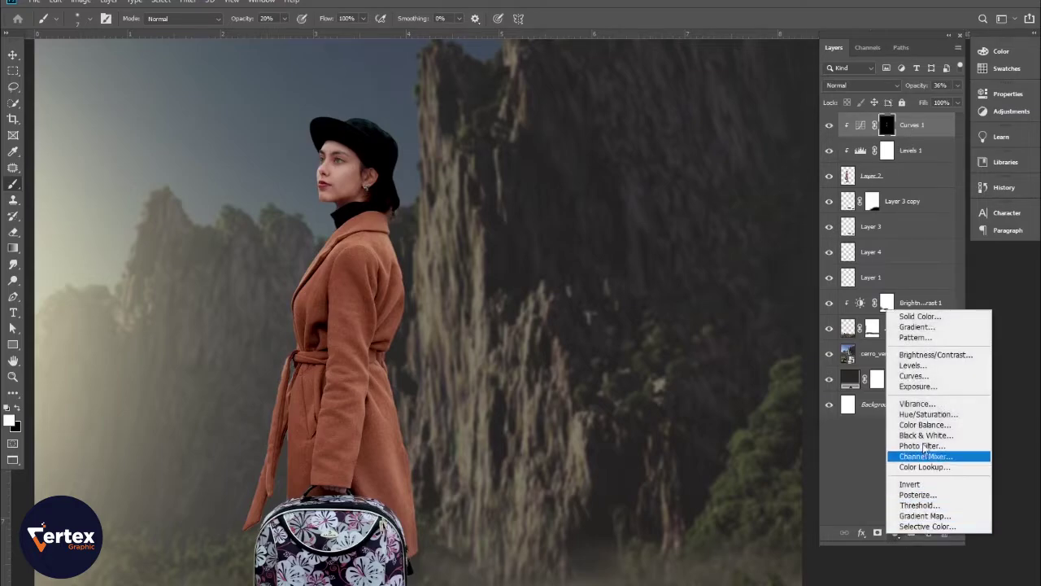
click(938, 361)
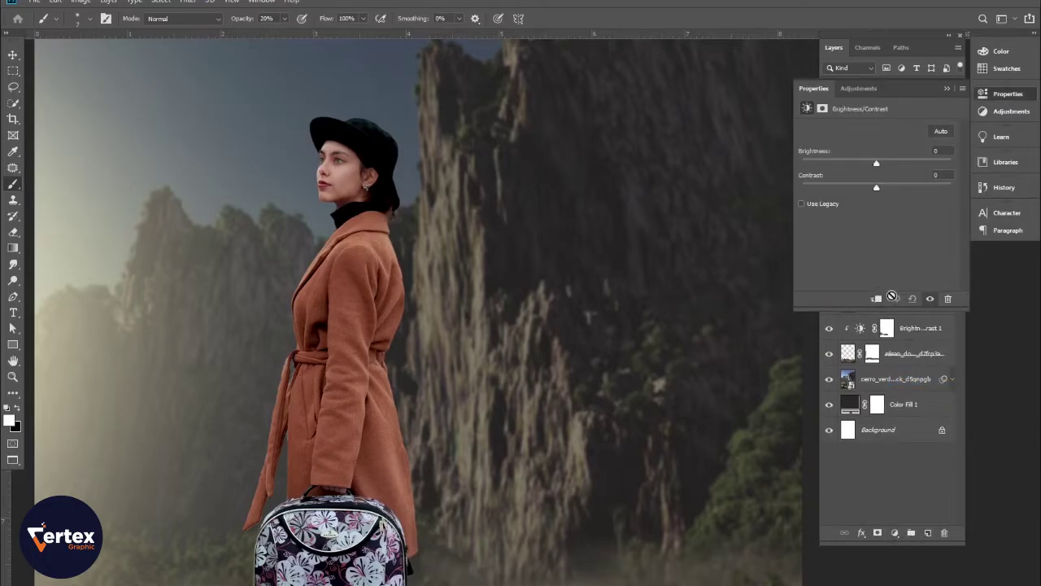
drag(877, 166, 833, 165)
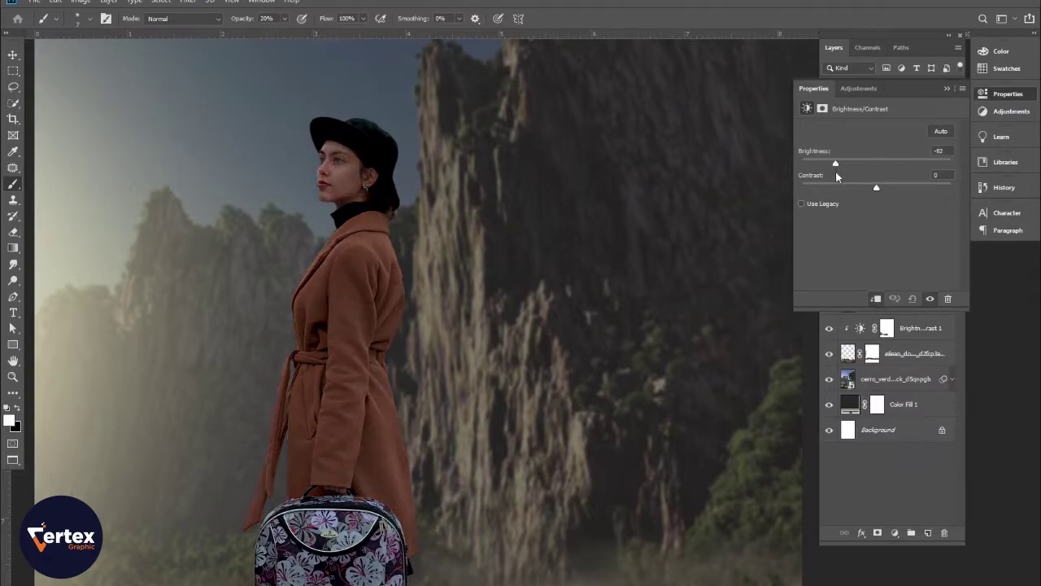
drag(895, 190, 908, 190)
click(946, 88)
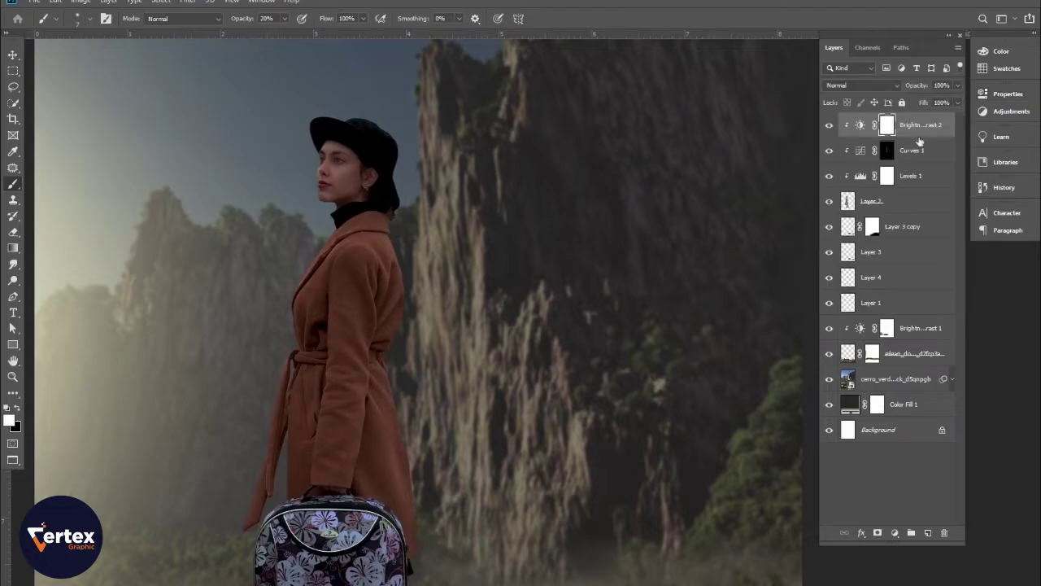
key(ctrl+i)
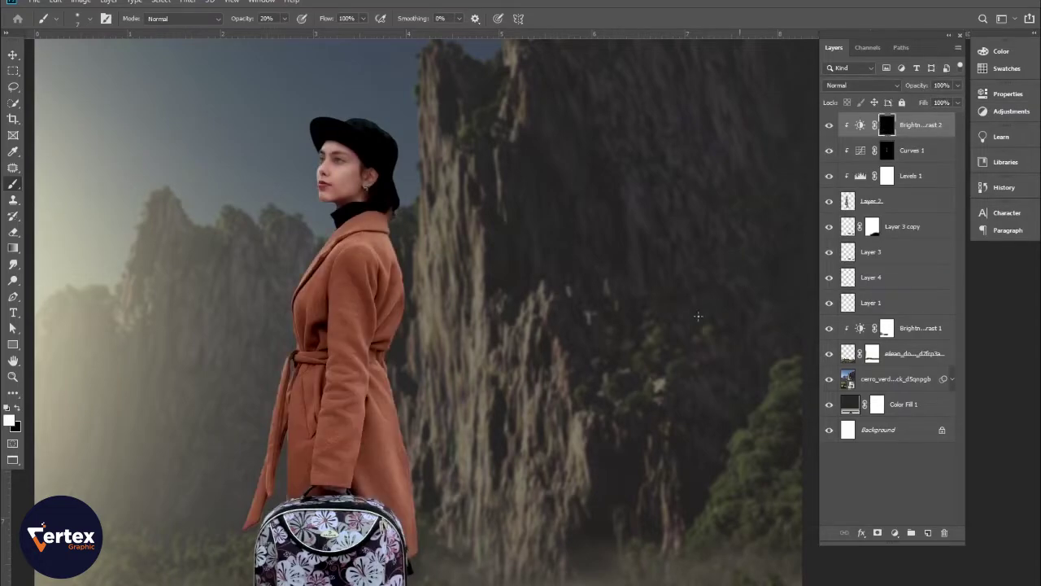
Paint shading along the coat's back edge on the Brightness/Contrast 2 mask, using a 150 px soft white brush at 20% opacity.
ctrl+click(380, 265)
drag(429, 361, 333, 315)
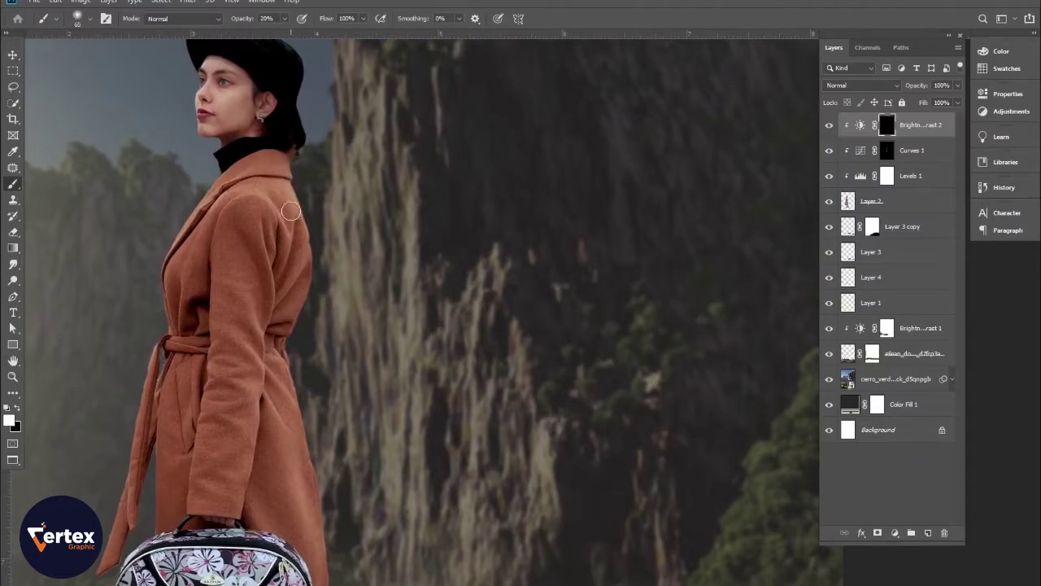
key(bracketright)
key(bracketright)
key(bracketright)
key(bracketright)
key(bracketright)
key(bracketright)
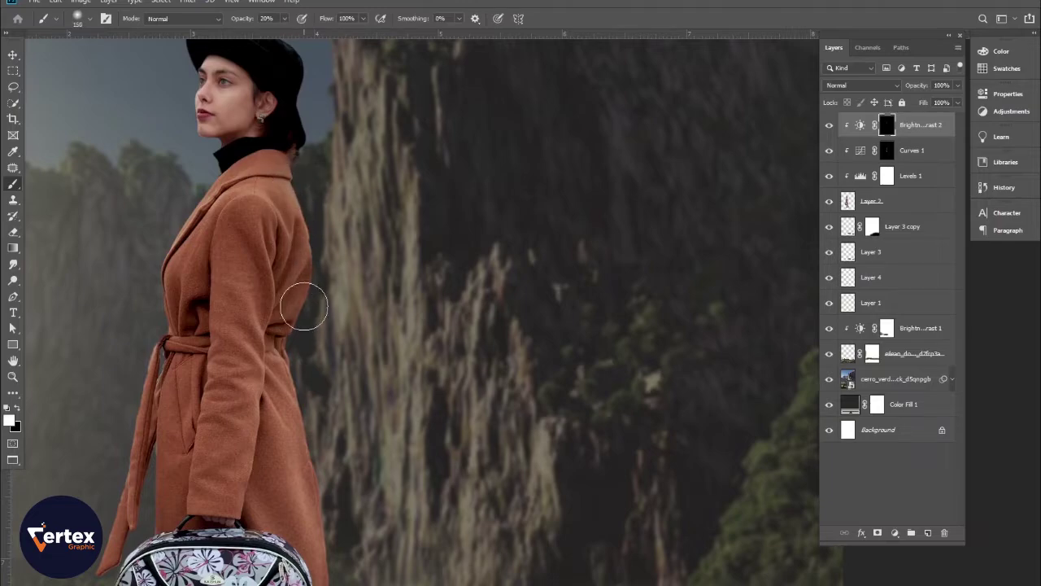
mouse_move(304, 308)
mouse_down()
mouse_move(267, 464)
mouse_move(325, 561)
mouse_move(322, 461)
mouse_up()
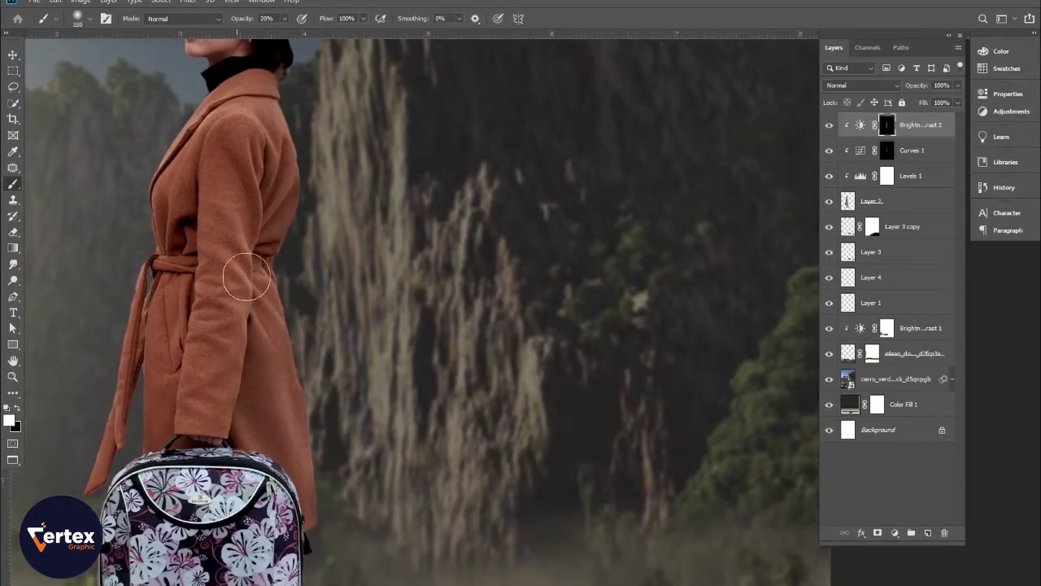
drag(327, 267, 307, 393)
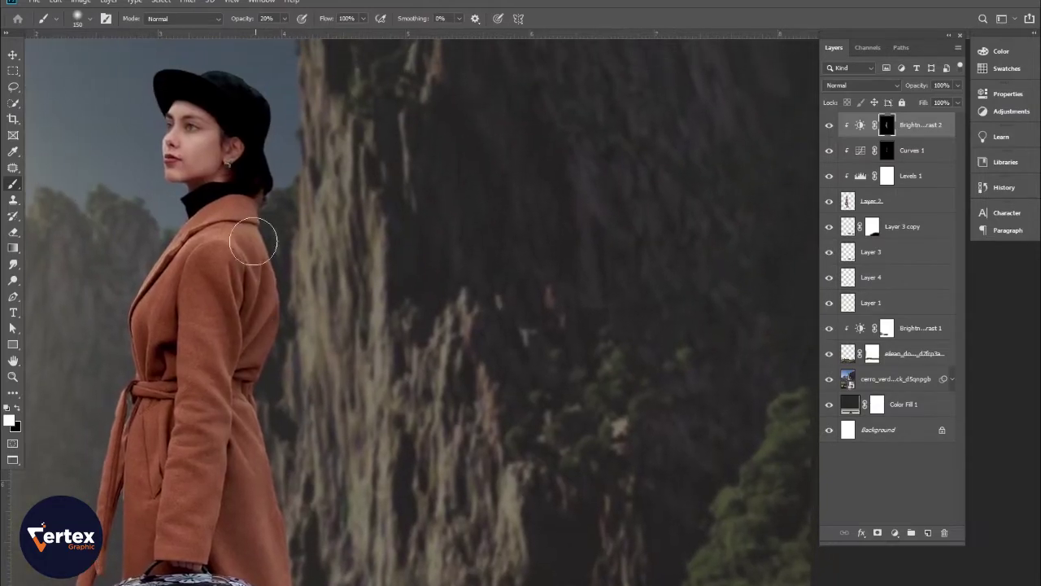
drag(294, 354, 288, 244)
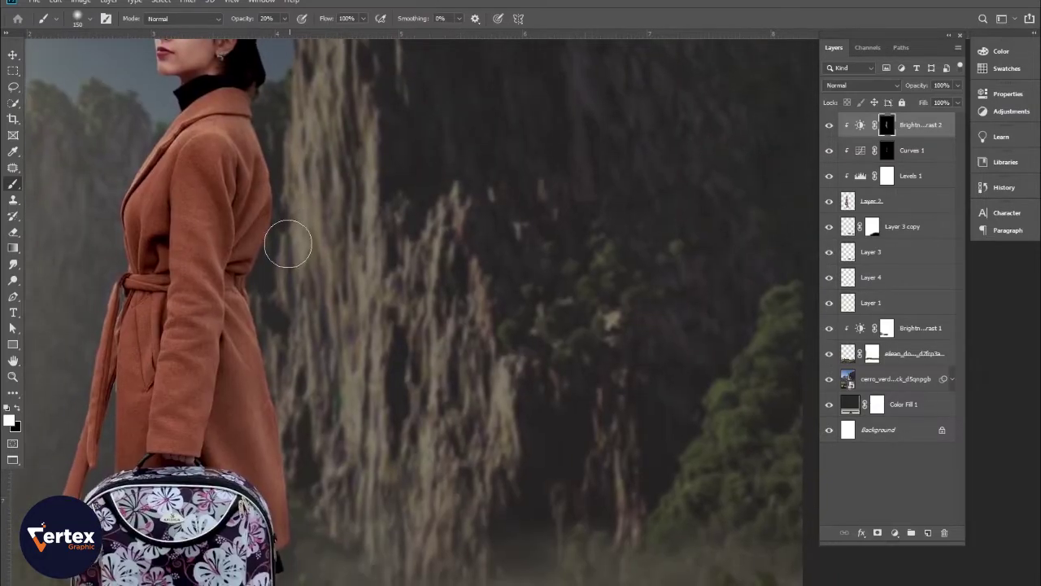
Extend the Brightness/Contrast 2 shading down the coat's hem and the backs of the legs.
drag(280, 535, 275, 381)
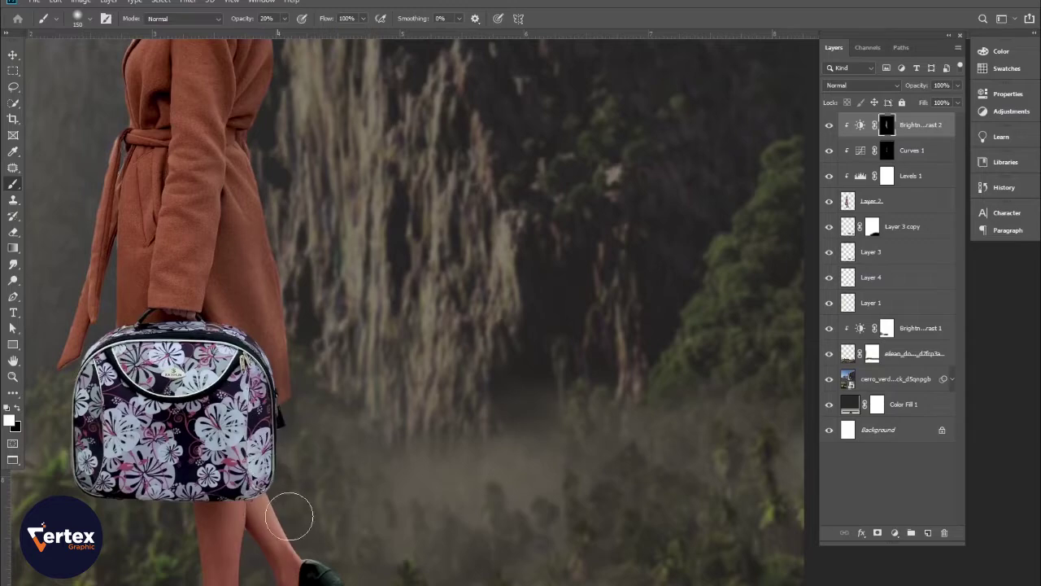
drag(336, 511, 365, 408)
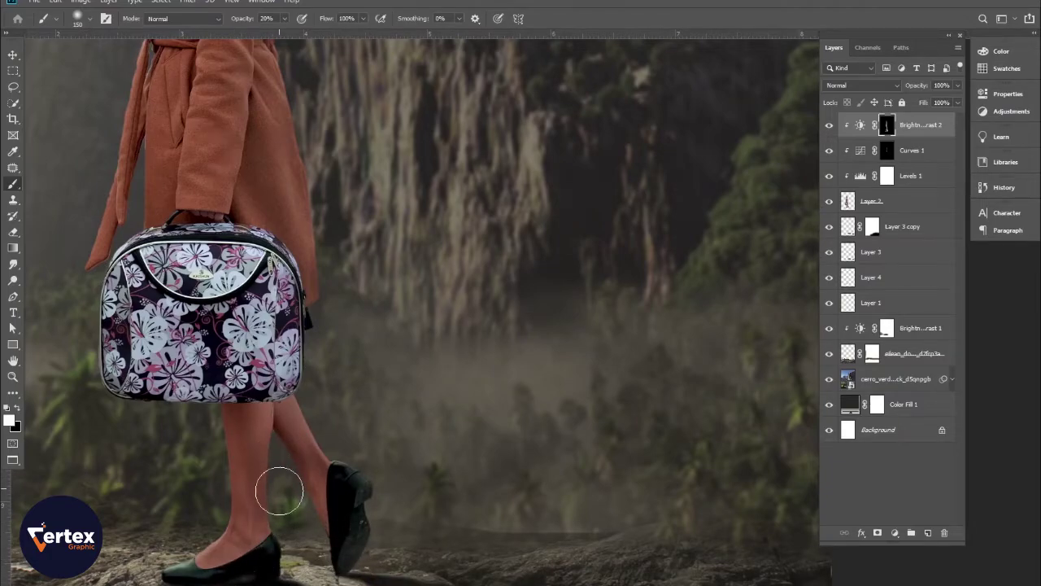
drag(290, 261, 335, 415)
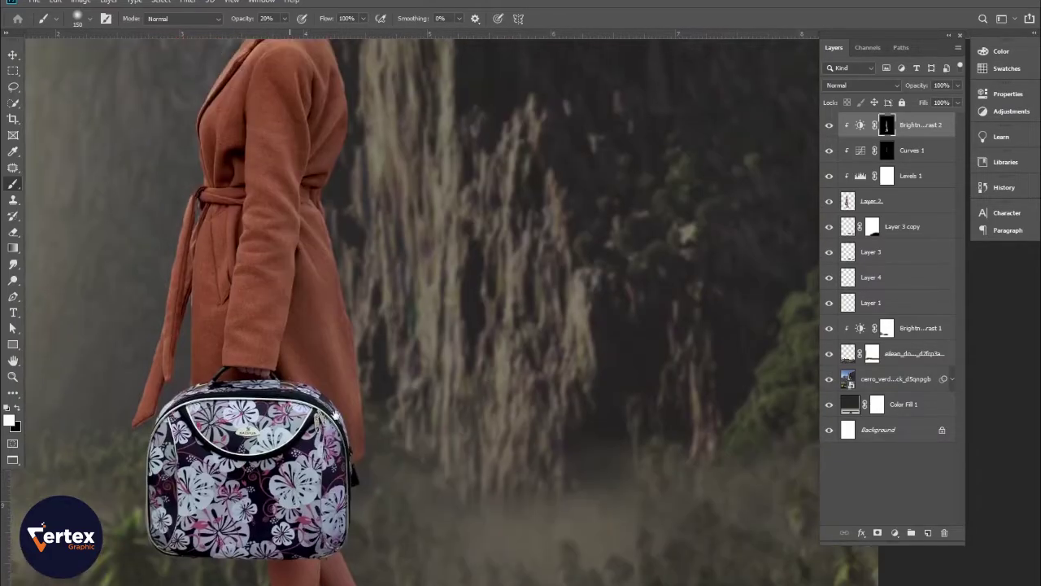
mouse_move(327, 232)
mouse_down()
mouse_move(325, 375)
mouse_move(310, 438)
mouse_move(392, 324)
mouse_up()
alt+click(336, 320)
drag(417, 327, 436, 350)
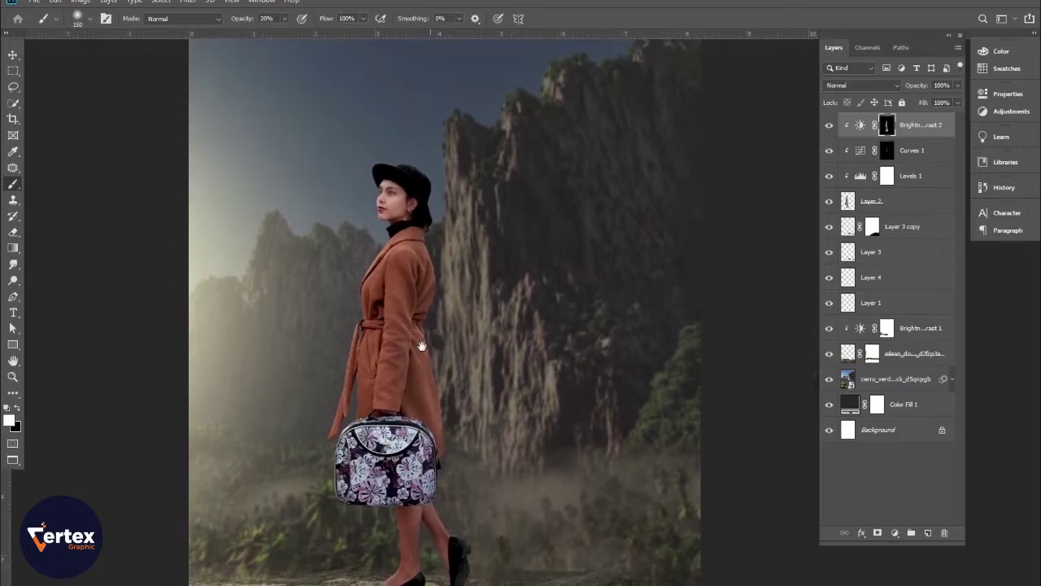
Try a Levels adjustment clipped to the woman with its output black level raised to 54, and delete that layer.
click(13, 55)
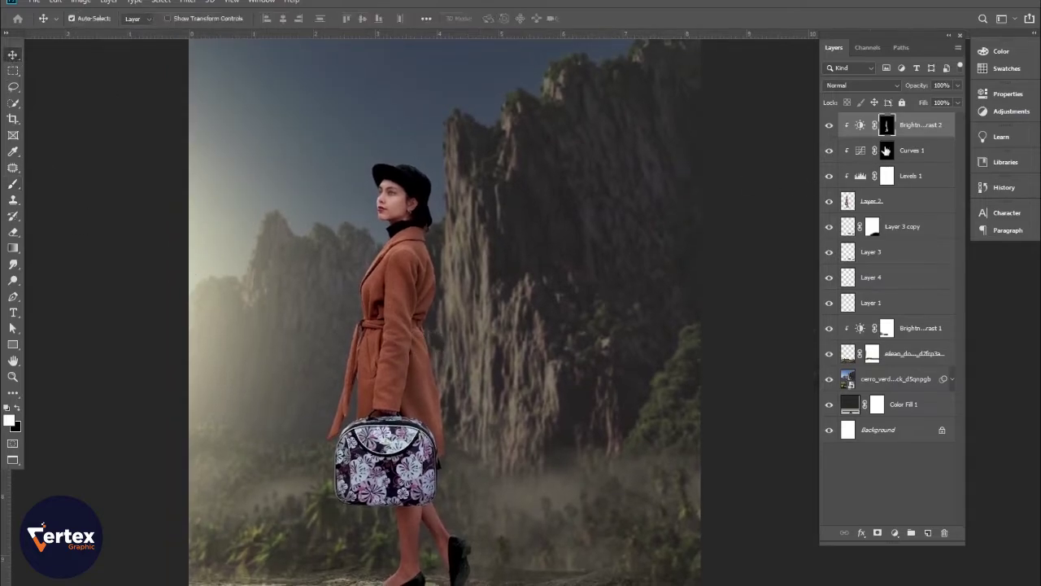
click(894, 532)
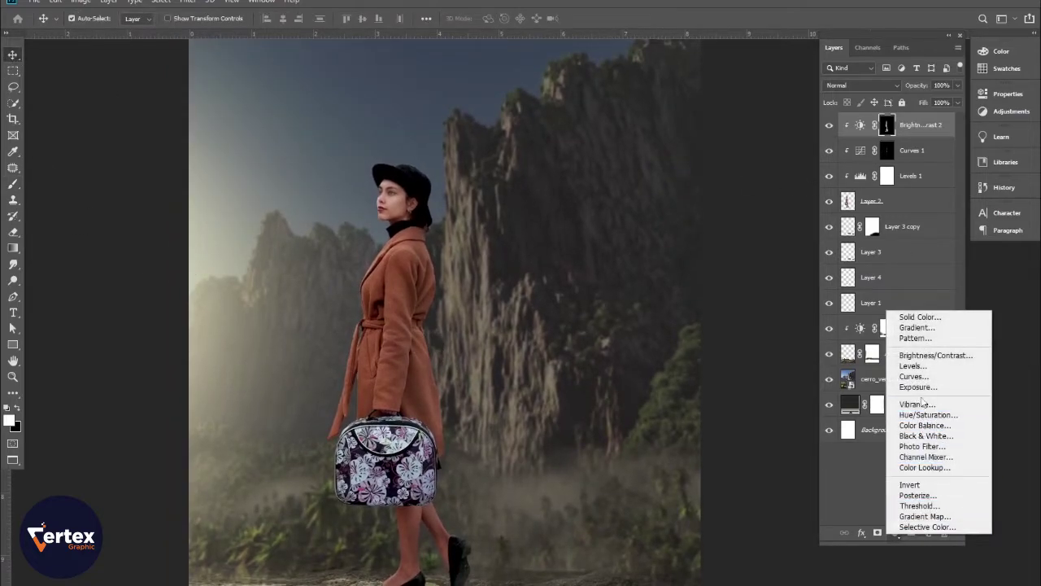
click(923, 371)
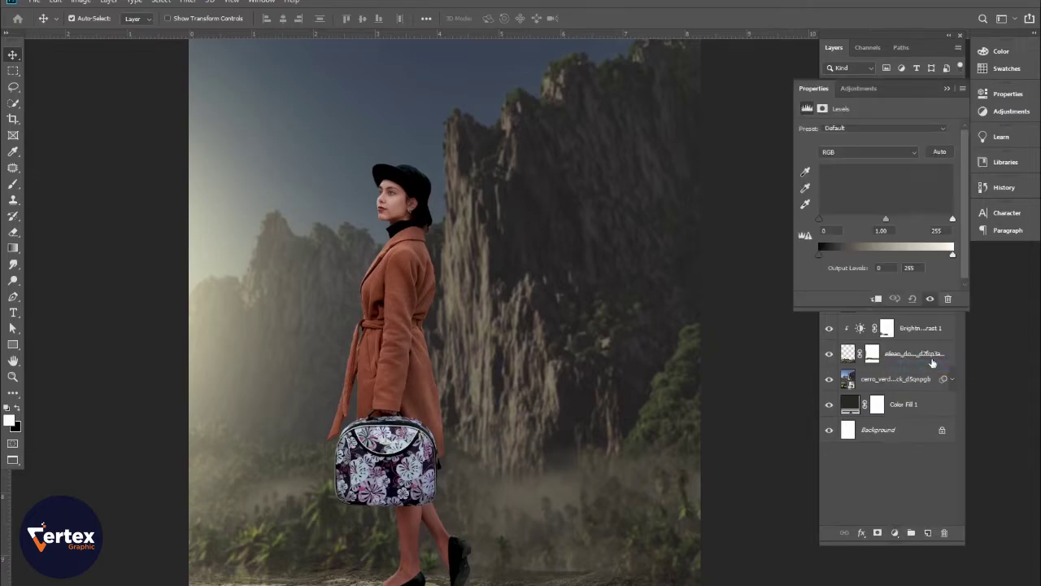
click(878, 299)
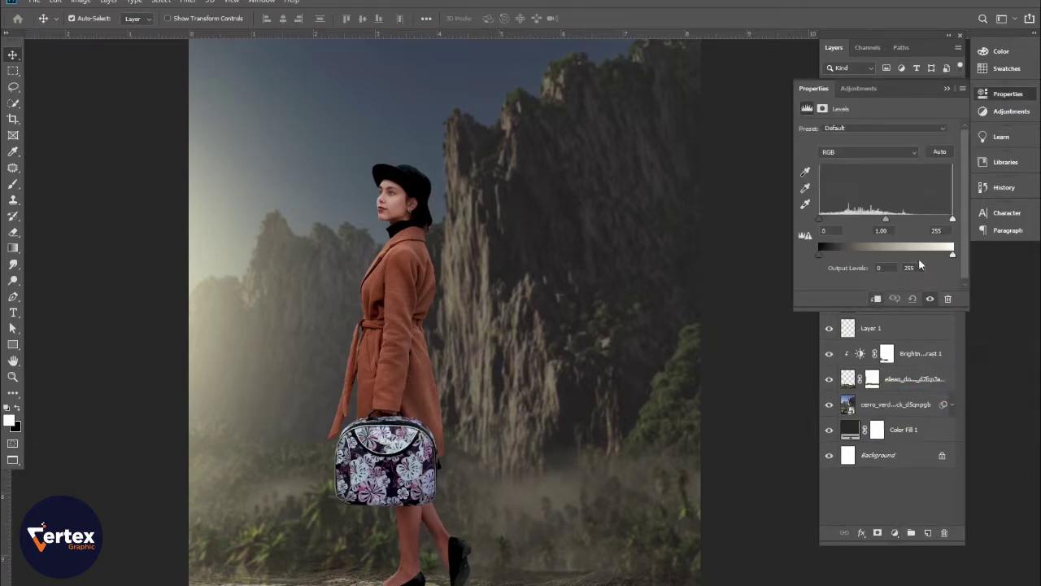
mouse_move(951, 257)
mouse_down()
mouse_move(934, 257)
mouse_move(953, 257)
mouse_up()
drag(820, 255, 847, 255)
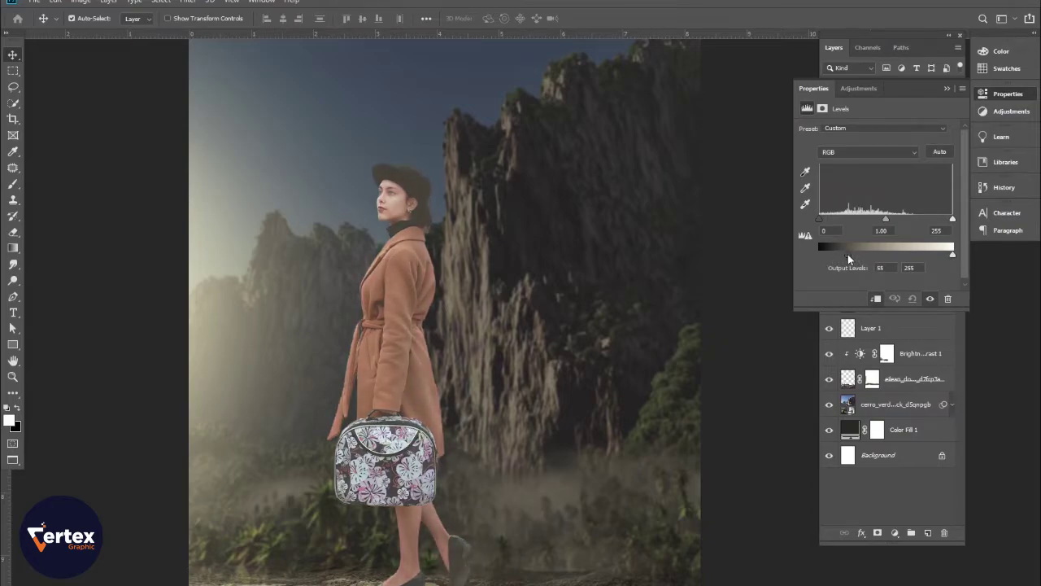
click(948, 299)
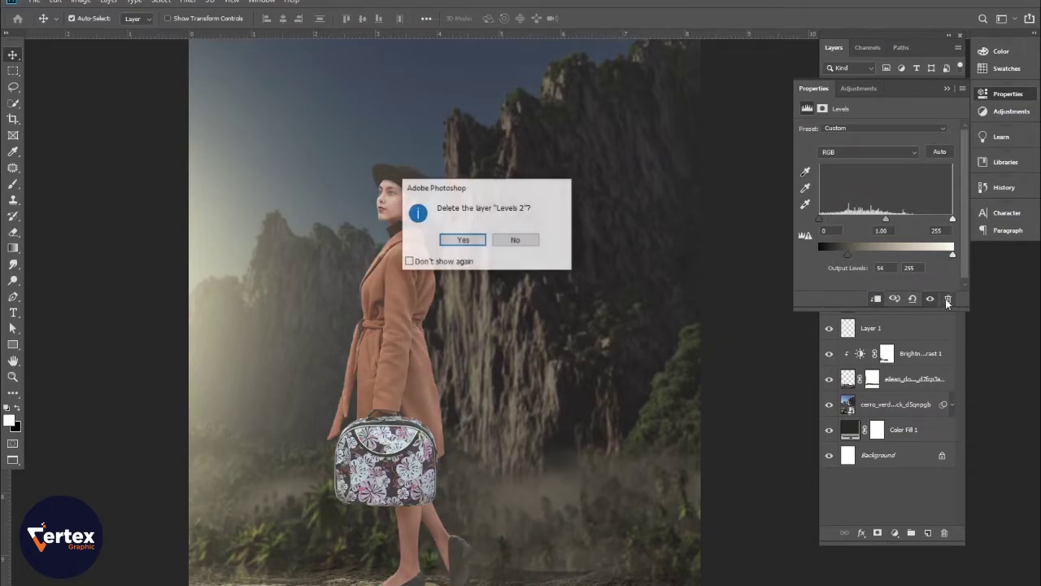
click(463, 240)
click(945, 91)
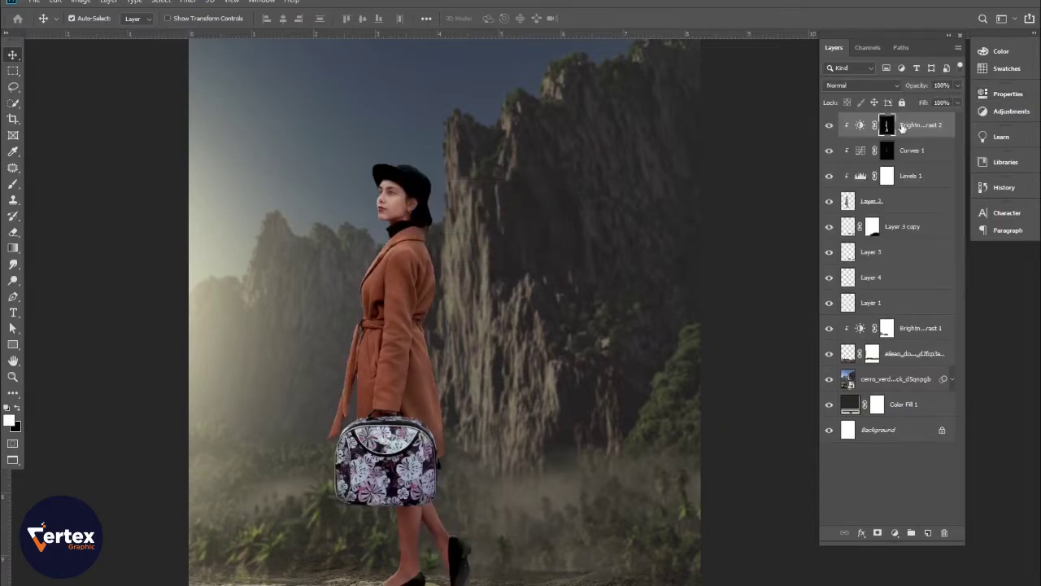
Add another clipped Brightness/Contrast adjustment above Brightness/Contrast 2 with raised brightness and contrast -7, and invert its mask.
click(894, 533)
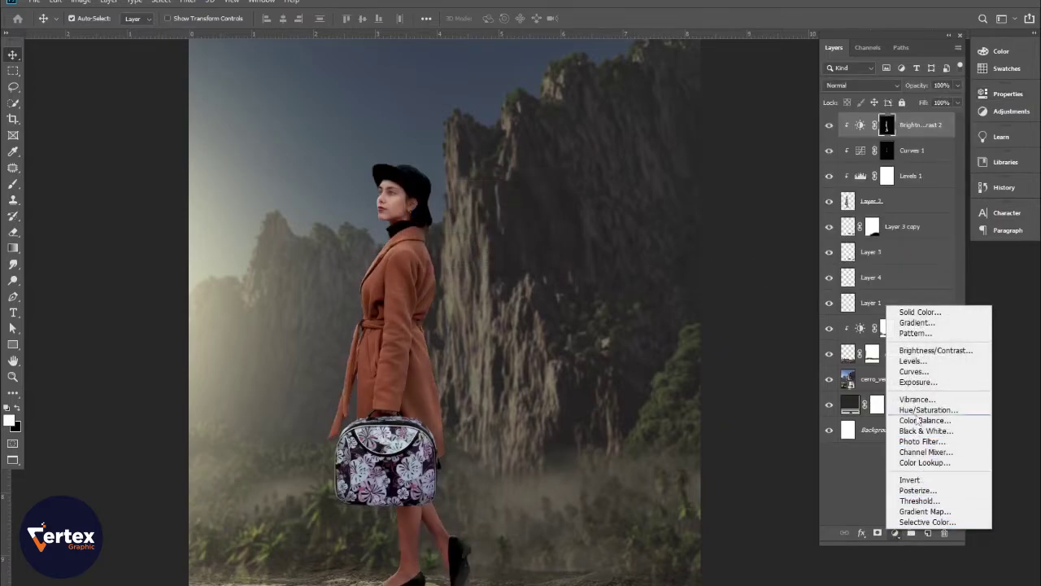
click(913, 350)
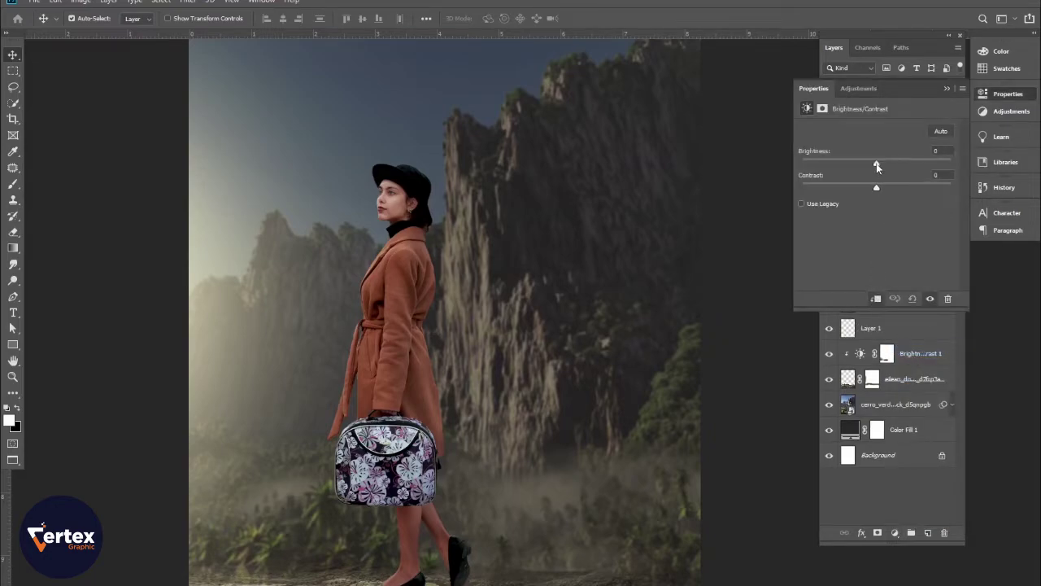
drag(877, 166, 924, 166)
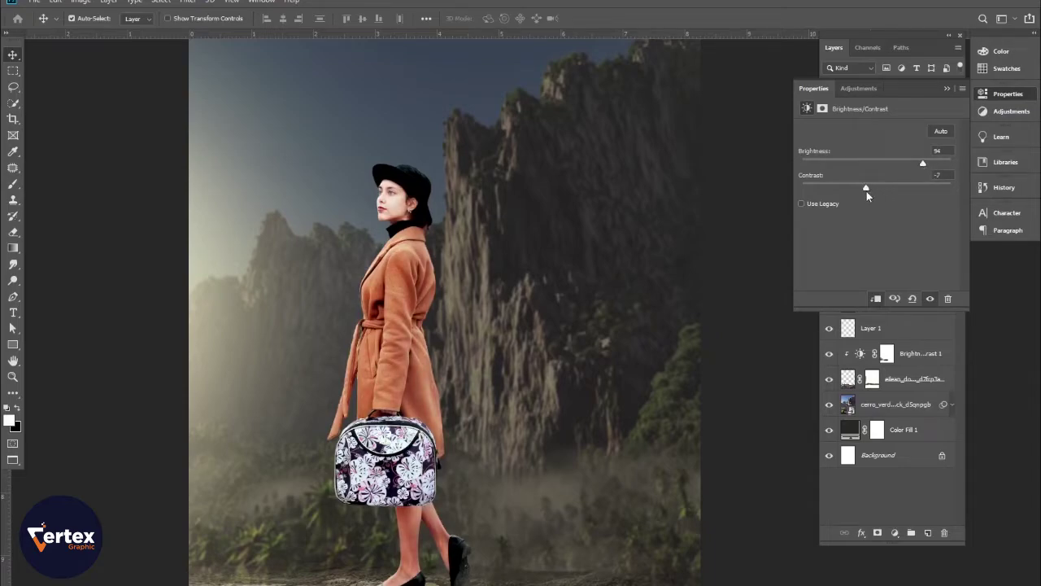
click(930, 299)
click(930, 299)
drag(922, 165, 905, 164)
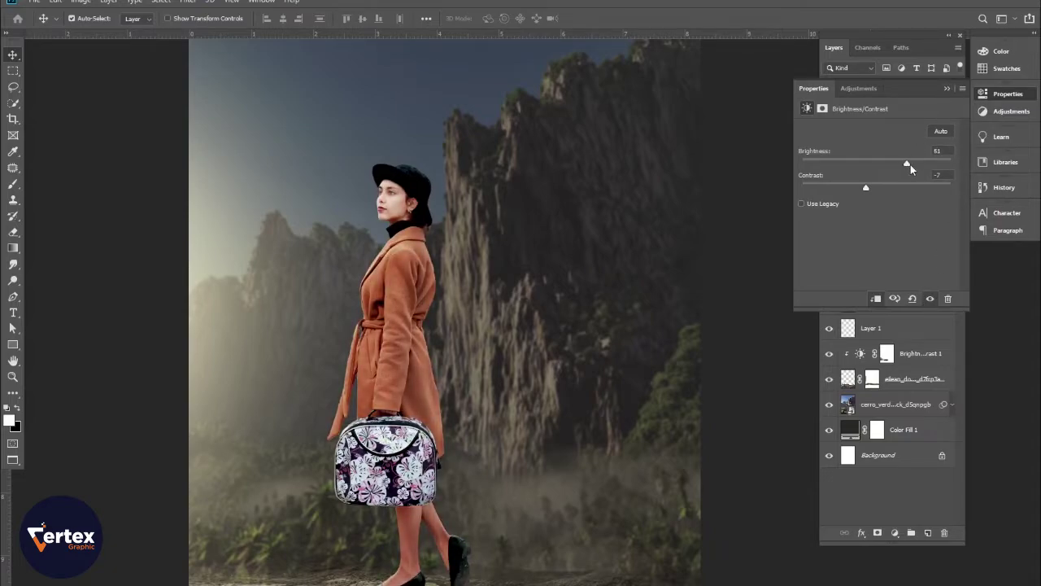
drag(911, 168, 914, 164)
click(947, 89)
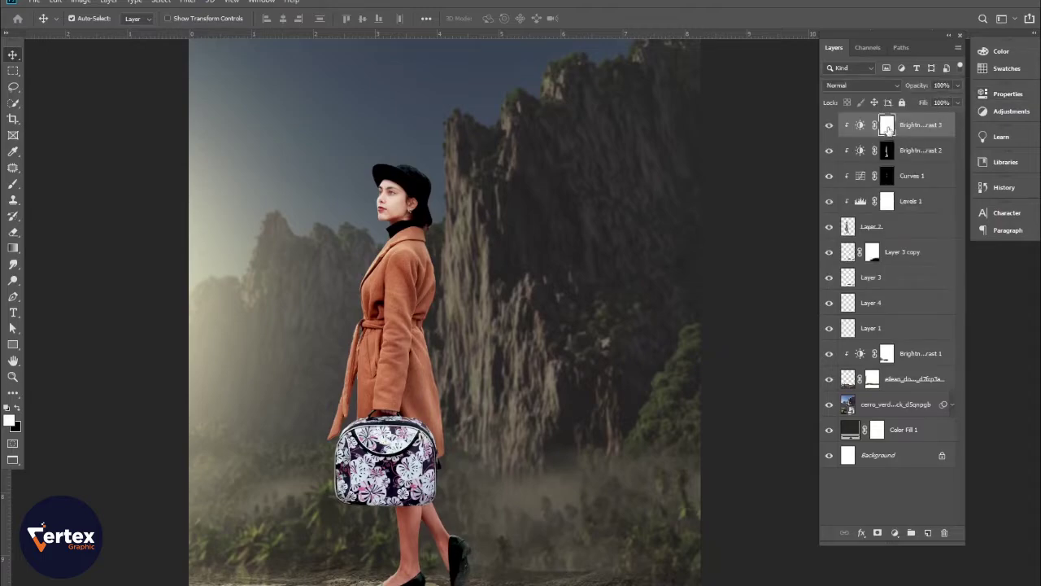
key(ctrl+i)
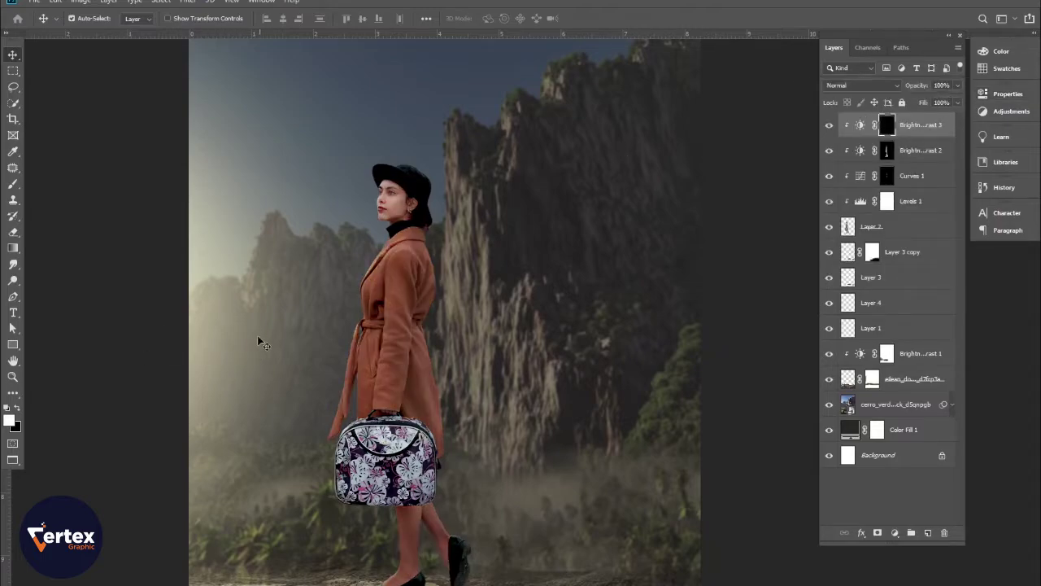
Brush brightening onto the Brightness/Contrast 3 mask along the face and the coat's front edge, using a 150 px soft white brush at 20% opacity.
scroll(336, 253, up, 6)
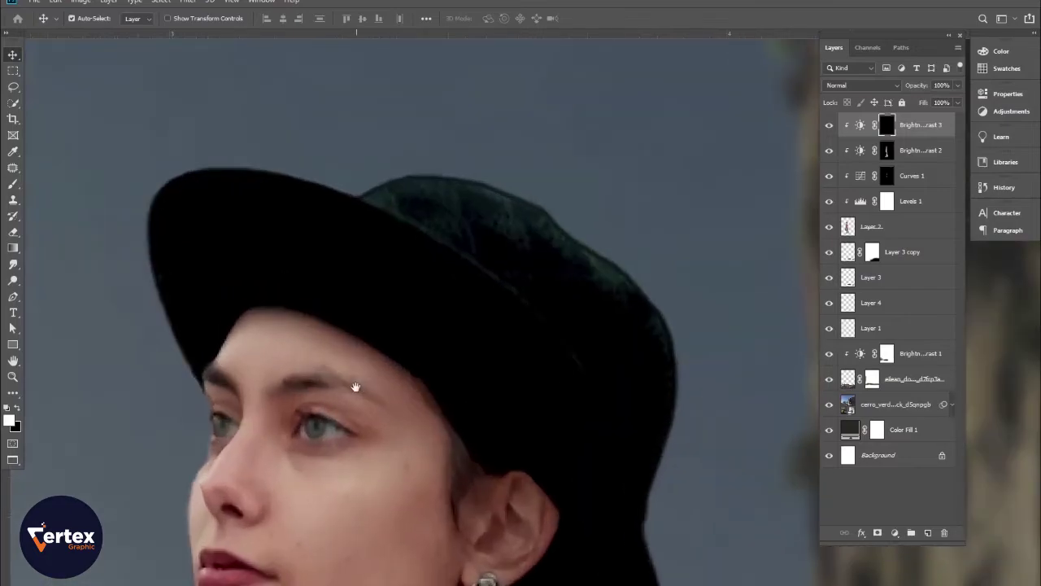
drag(304, 454, 397, 314)
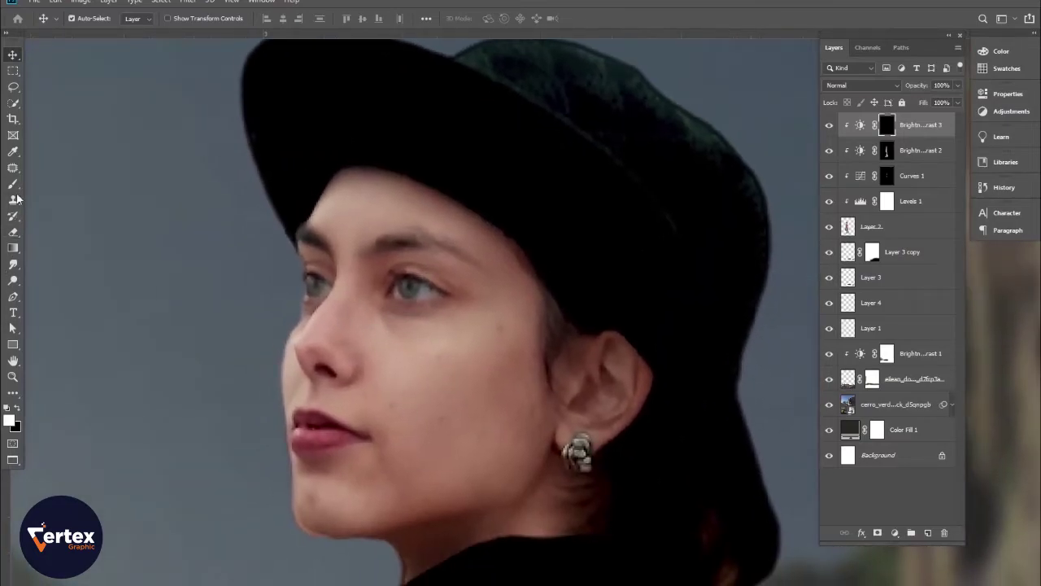
click(13, 183)
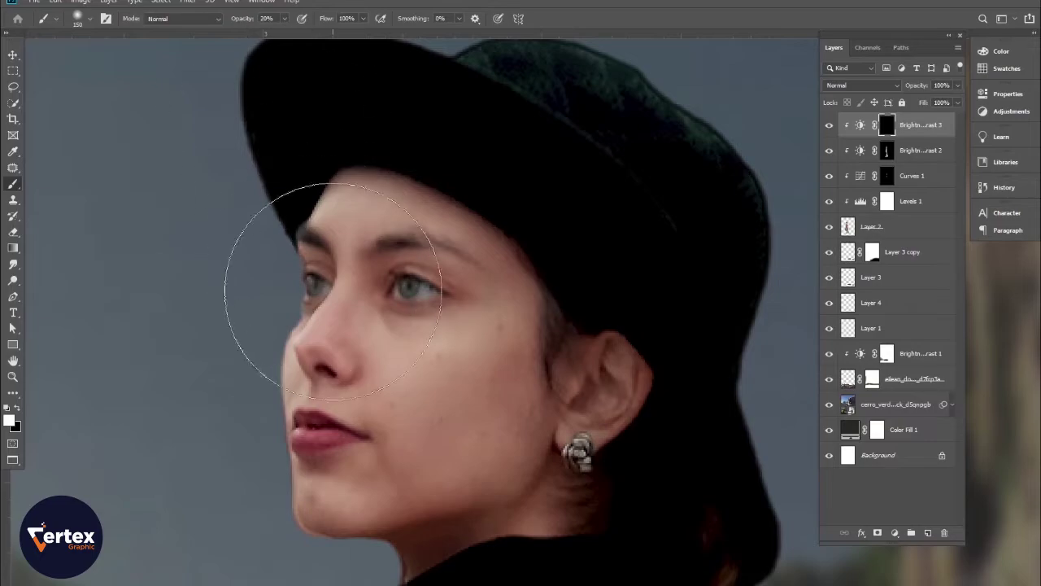
drag(298, 513, 321, 249)
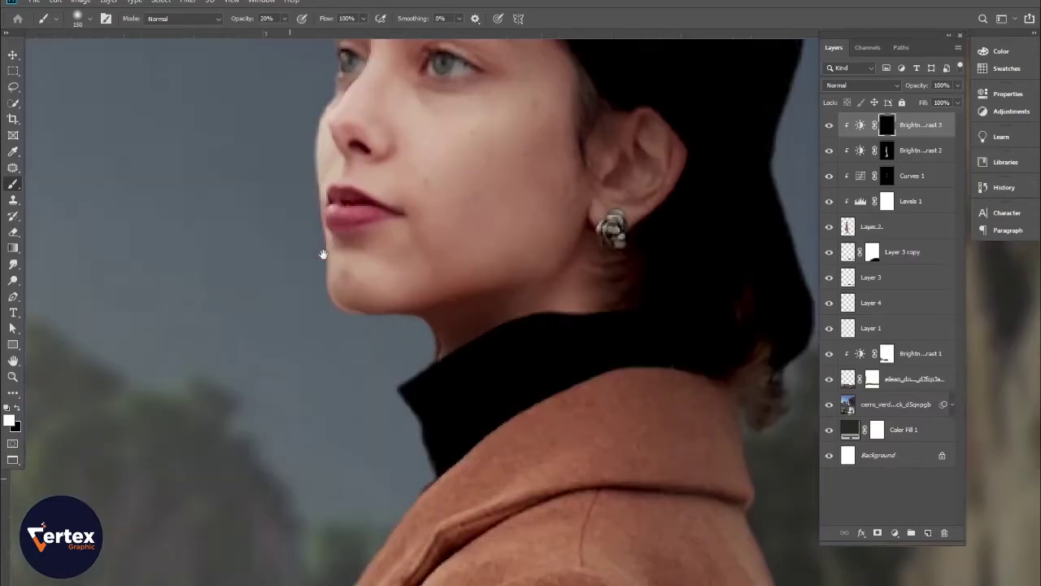
drag(397, 317, 494, 8)
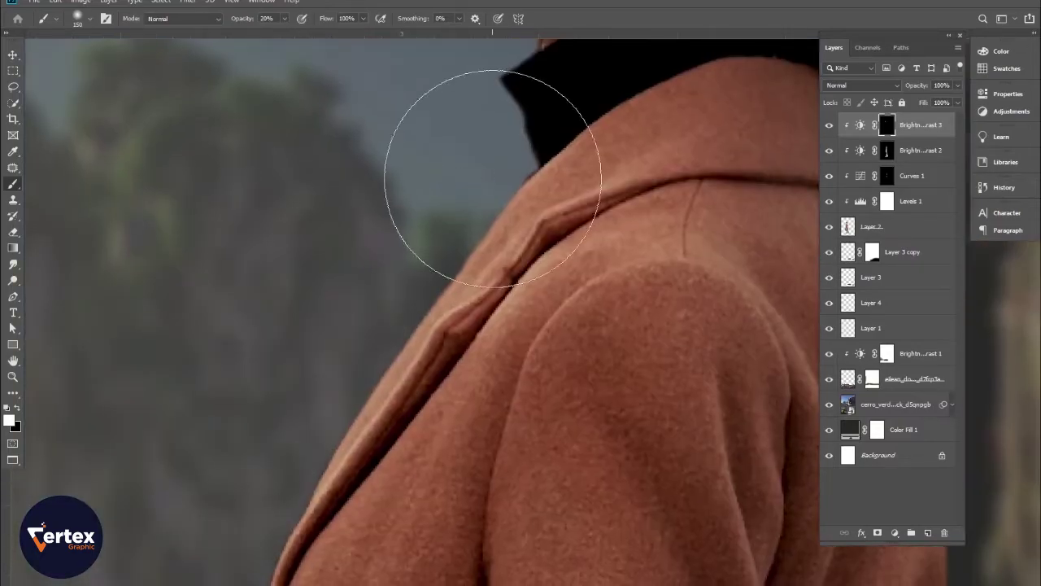
mouse_move(493, 179)
mouse_down()
mouse_move(491, 273)
mouse_move(346, 480)
mouse_up()
drag(302, 561, 358, 141)
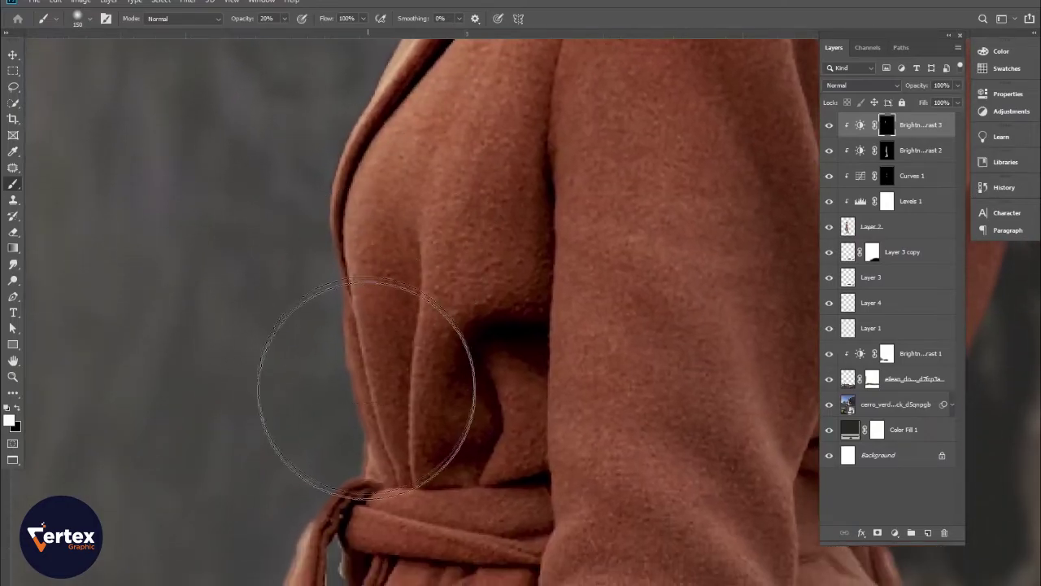
Extend the Brightness/Contrast 3 brightening down the coat's waist, belt tie and front hem to the legs.
mouse_move(367, 372)
mouse_down()
mouse_move(376, 441)
mouse_move(365, 495)
mouse_move(348, 260)
mouse_up()
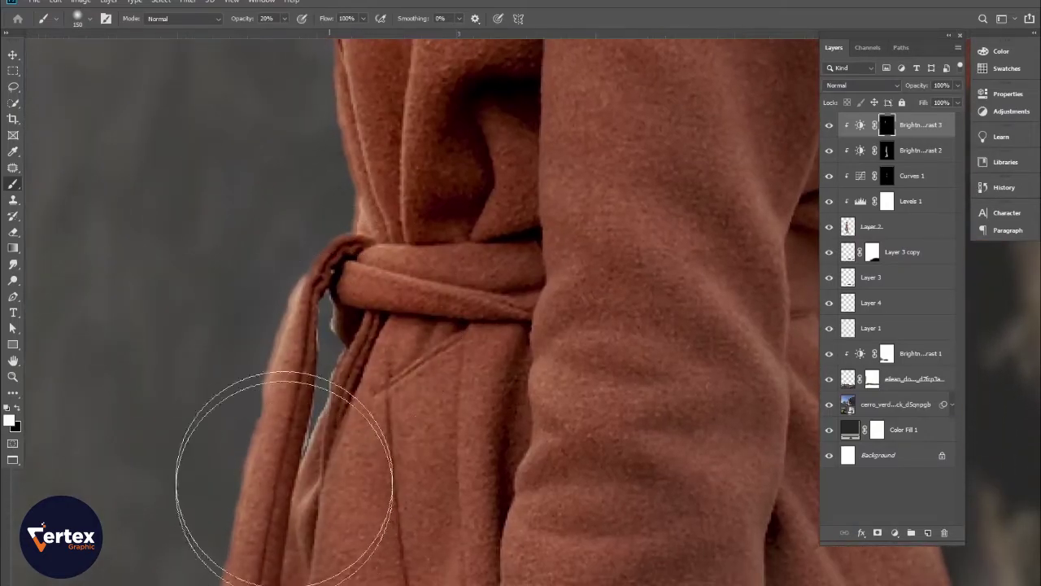
scroll(336, 441, down, 5)
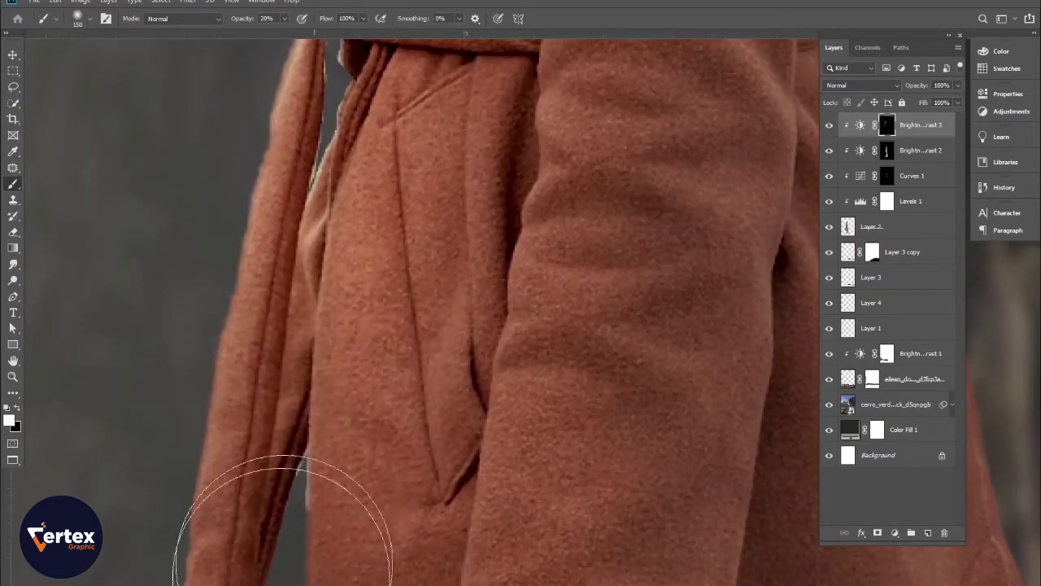
scroll(349, 429, down, 5)
drag(350, 430, 370, 277)
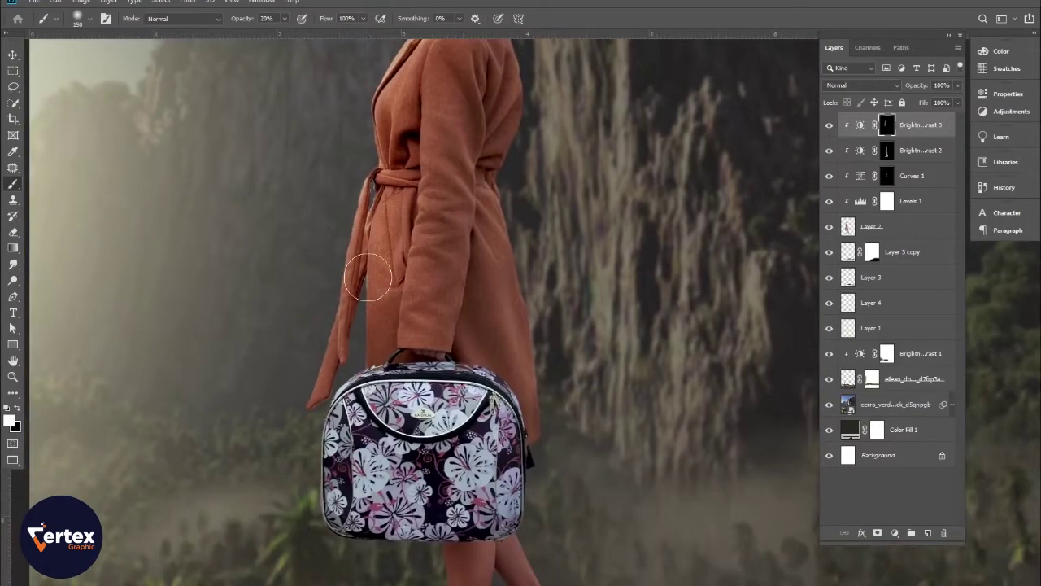
drag(378, 558, 395, 451)
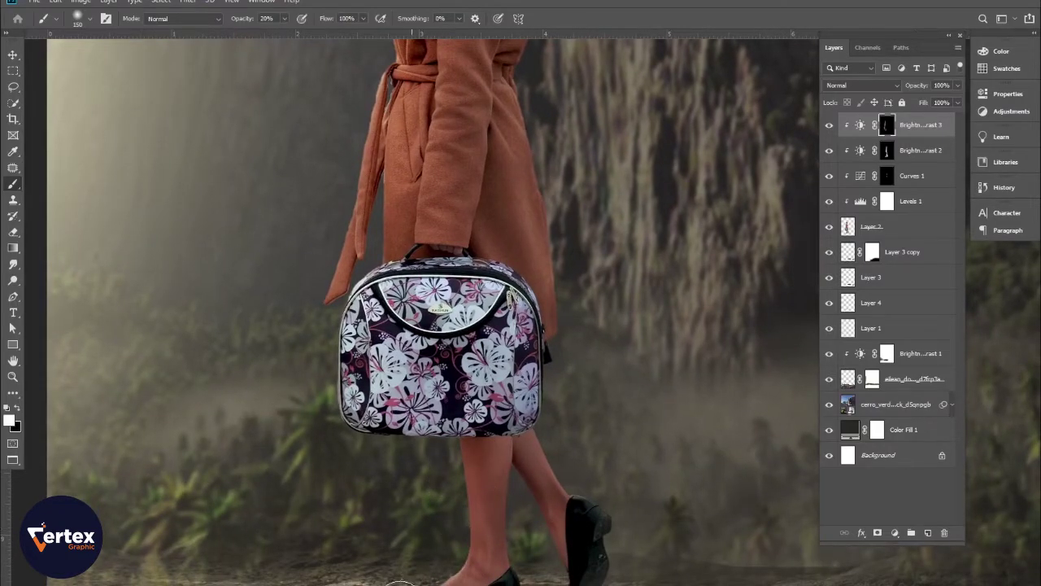
drag(417, 358, 429, 508)
Zoom in on the woman's face and target the Brightness/Contrast 3 mask with white as the foreground color.
drag(423, 118, 425, 411)
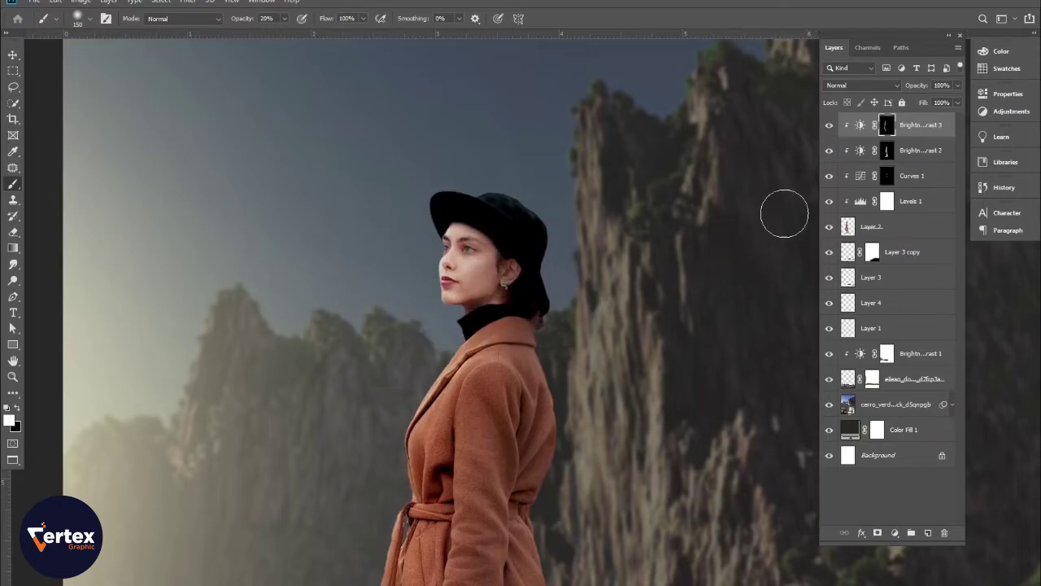
key(x)
ctrl+click(463, 268)
ctrl+click(436, 247)
drag(399, 158, 404, 284)
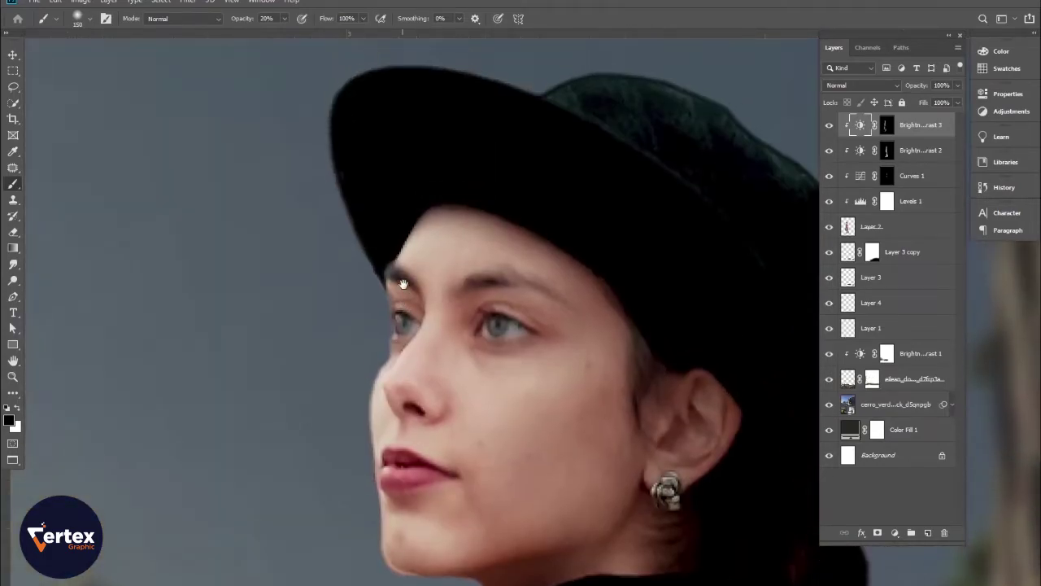
ctrl+click(405, 283)
ctrl+click(404, 283)
drag(418, 423, 443, 303)
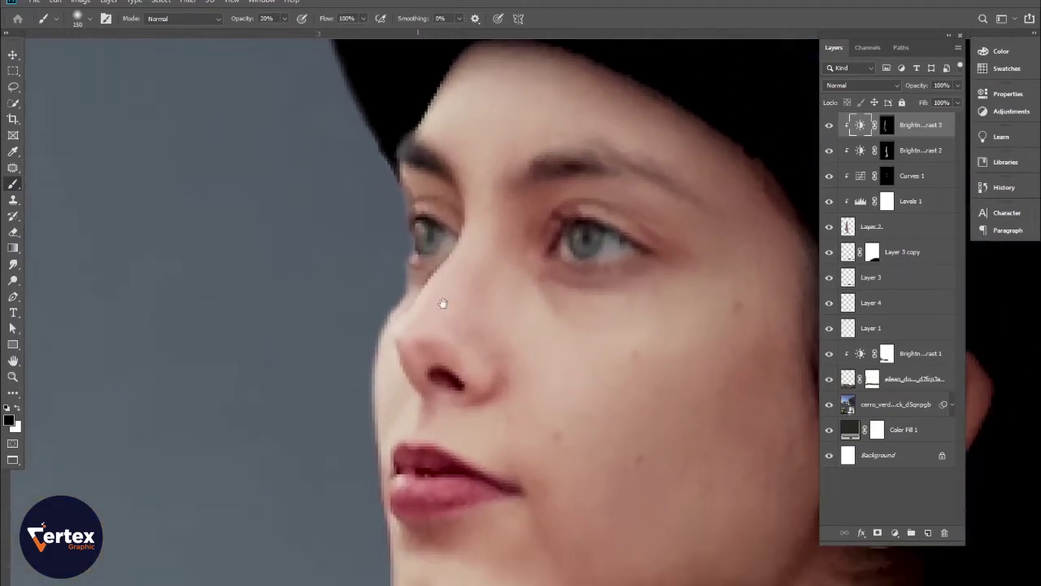
click(888, 126)
key(x)
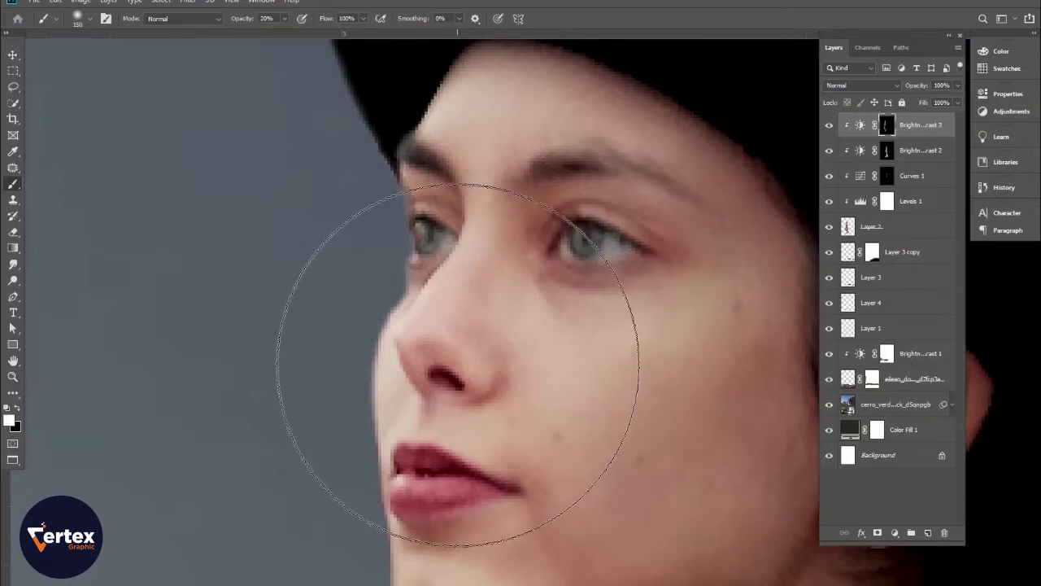
Reduce the brush size to 4 px and raise its opacity to 100%.
key(bracketleft)
key(bracketleft)
key(bracketleft)
key(bracketleft)
key(bracketleft)
key(bracketleft)
key(bracketleft)
key(bracketleft)
key(bracketleft)
key(bracketleft)
key(bracketleft)
key(bracketleft)
key(bracketleft)
key(bracketleft)
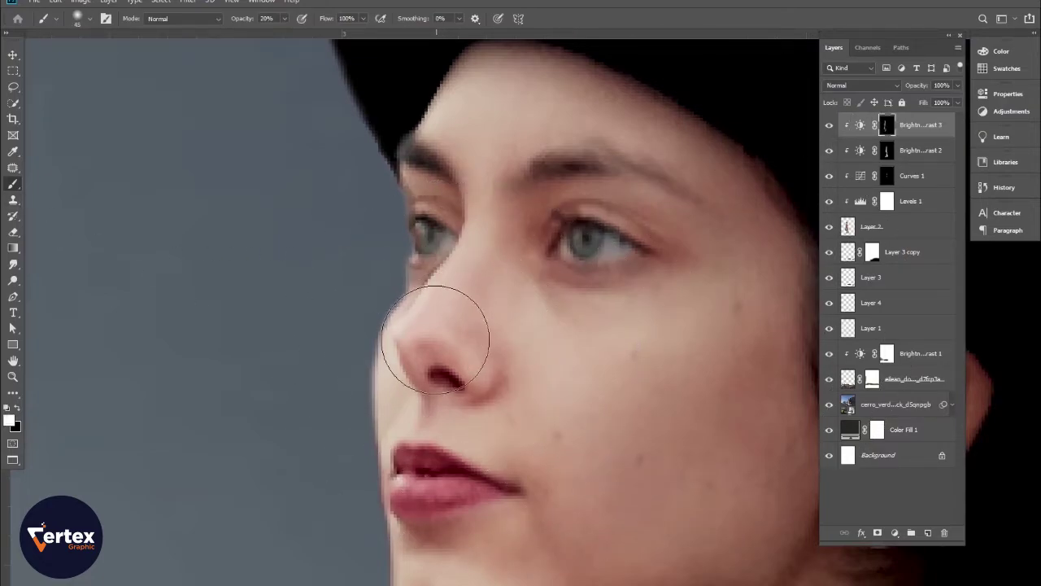
key(bracketleft)
key(bracketleft)
key(bracketleft)
drag(230, 24, 402, 39)
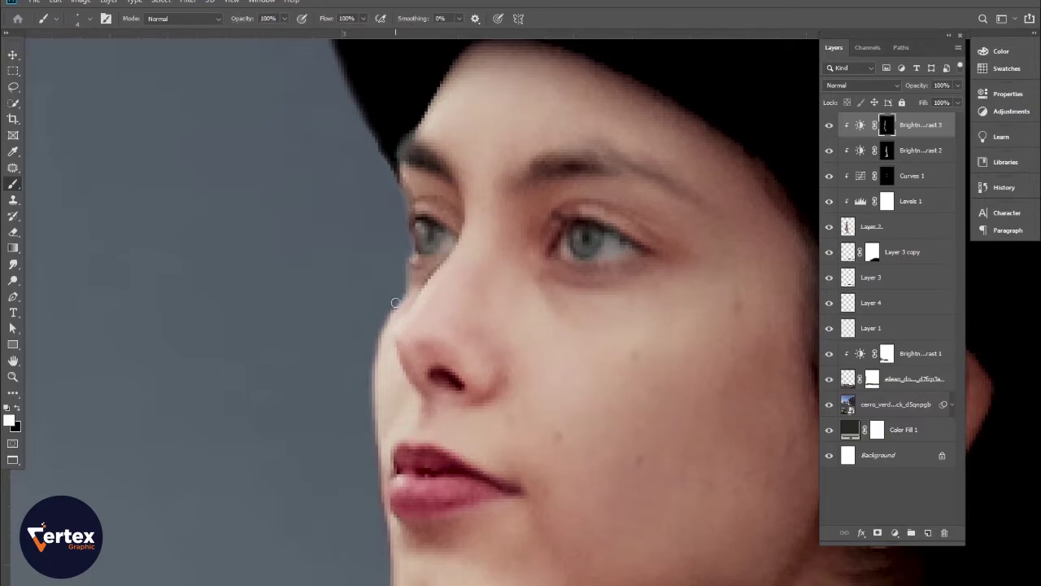
Paint a thin rim highlight along the face profile, chin and neck on the Brightness/Contrast 3 mask.
scroll(372, 432, down, 5)
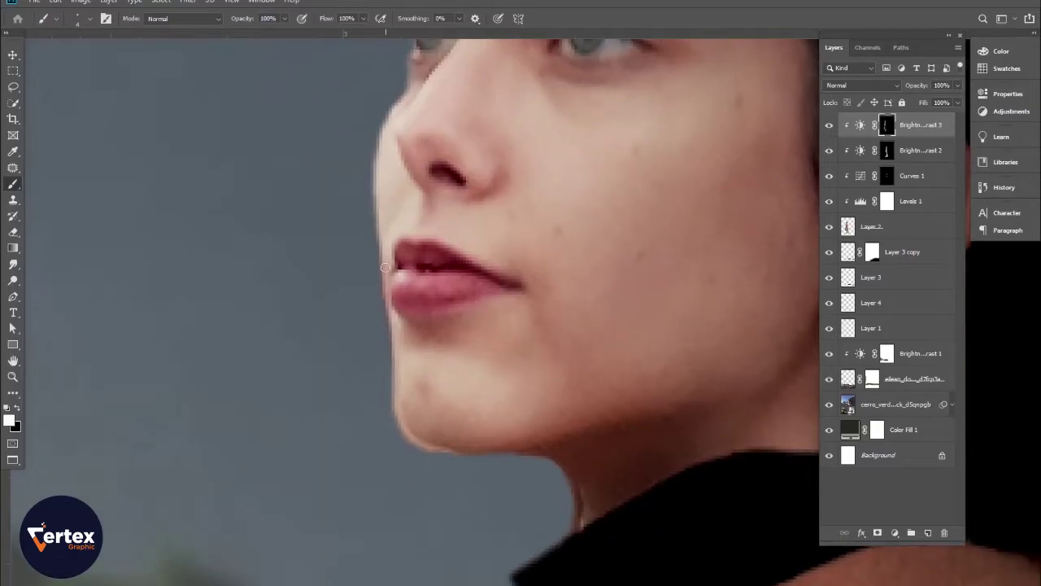
mouse_move(399, 421)
mouse_down()
mouse_move(431, 447)
mouse_move(485, 454)
mouse_up()
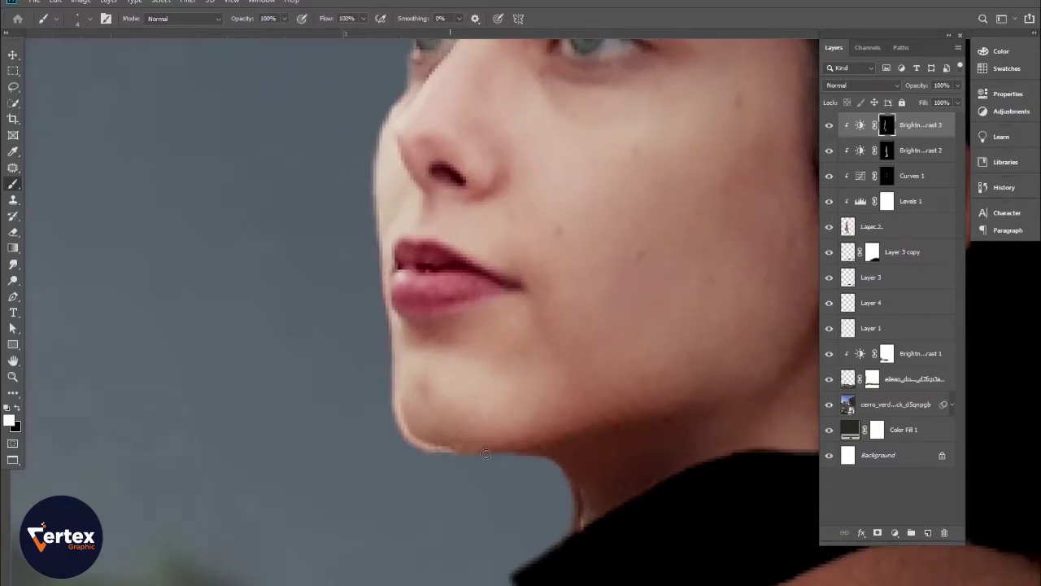
drag(496, 405, 458, 167)
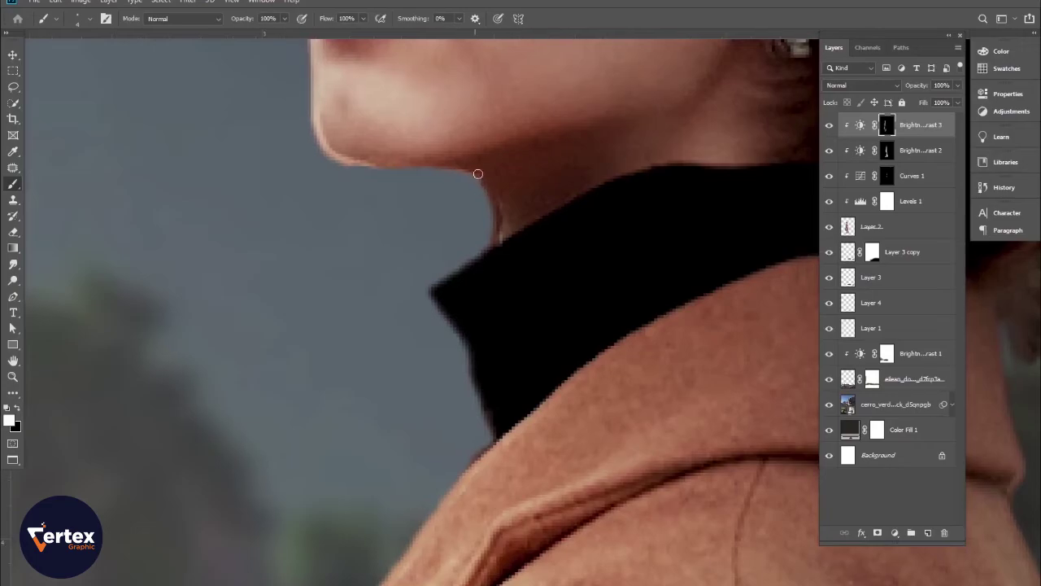
drag(567, 384, 542, 263)
Continue the thin rim highlight along the coat's front edge and the outer edge of the hanging belt tie.
mouse_move(278, 557)
mouse_down()
mouse_move(379, 127)
mouse_move(185, 447)
mouse_move(306, 273)
mouse_move(236, 510)
mouse_up()
mouse_move(355, 553)
mouse_down()
mouse_move(291, 186)
mouse_move(325, 49)
mouse_up()
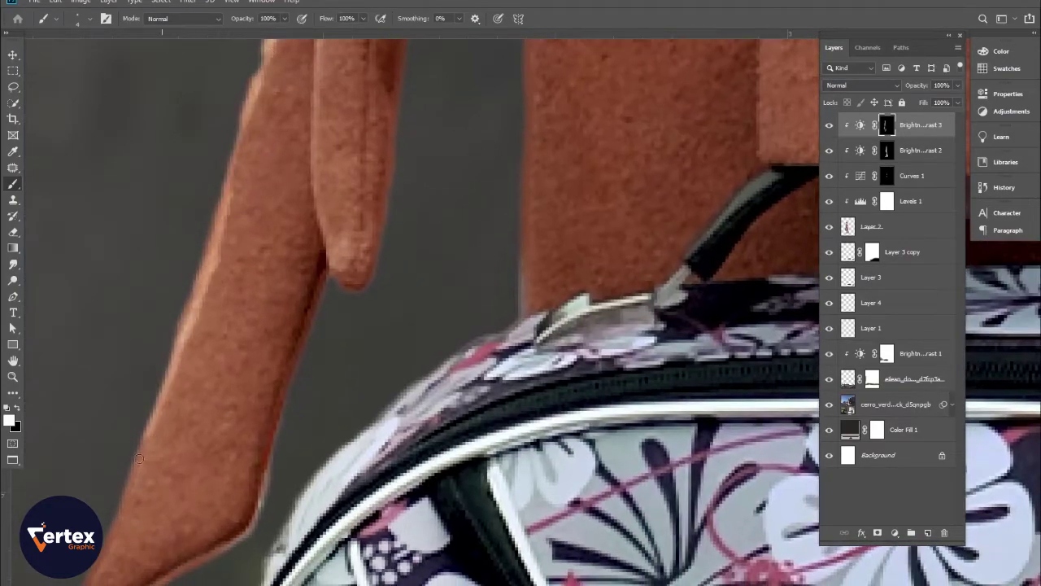
drag(342, 244, 352, 455)
drag(352, 455, 349, 106)
Trace a thin highlight along the shoulder seam and front edge of the sleeve on the Brightness/Contrast 3 mask.
key(ctrl+minus)
key(ctrl+minus)
key(ctrl+minus)
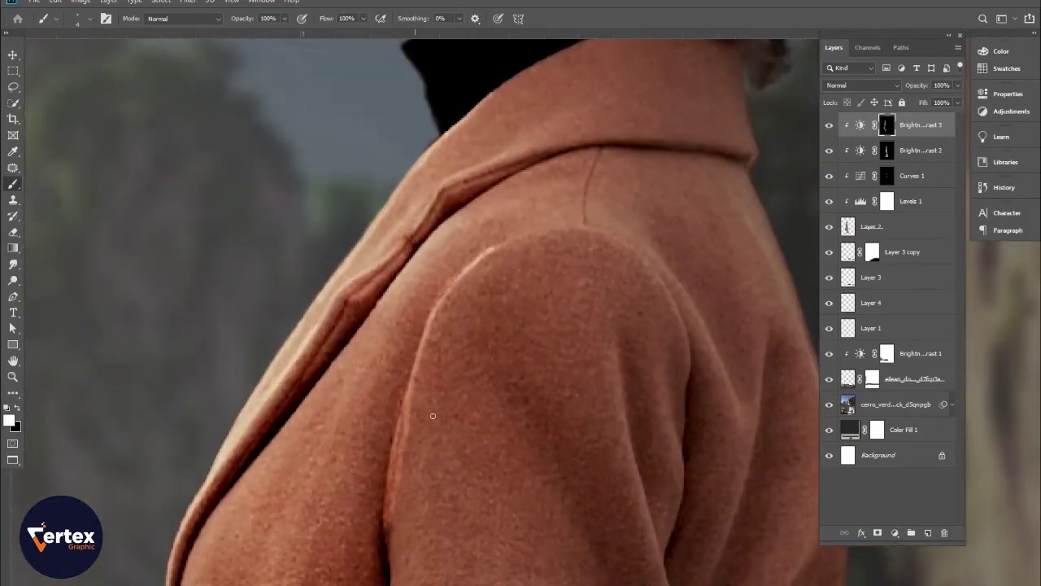
drag(439, 162, 439, 350)
drag(439, 569, 453, 359)
scroll(431, 313, up, 3)
drag(436, 210, 393, 488)
mouse_move(394, 504)
mouse_down()
mouse_move(388, 258)
mouse_move(373, 408)
mouse_up()
scroll(395, 447, down, 4)
scroll(464, 329, up, 5)
drag(378, 174, 380, 406)
scroll(380, 406, down, 3)
drag(406, 65, 397, 263)
Add thin rim highlights along the front edges of both legs and the instep of the standing foot.
drag(390, 504, 376, 181)
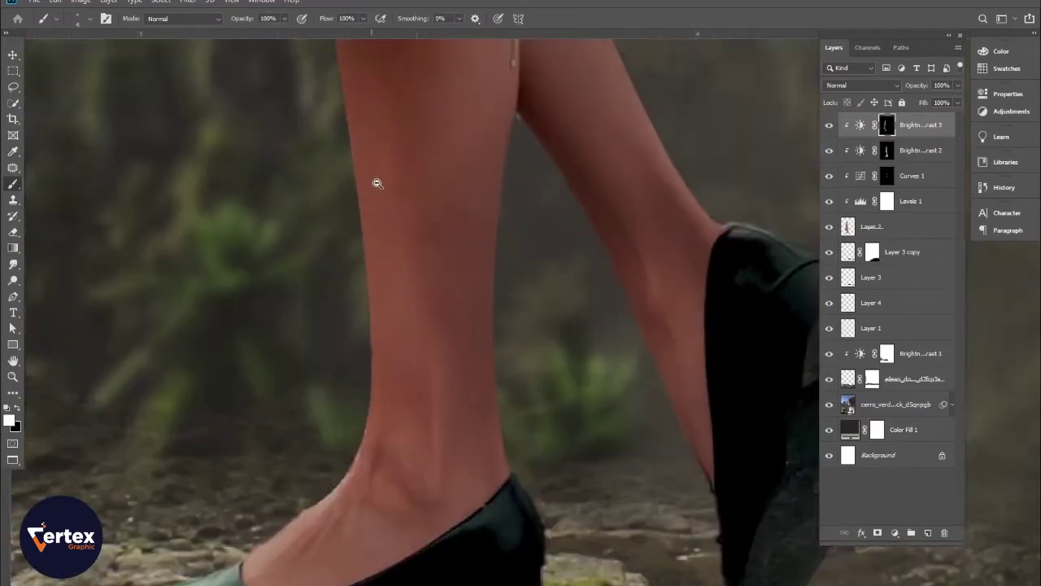
scroll(377, 195, down, 1)
drag(354, 145, 380, 414)
drag(557, 251, 369, 421)
drag(394, 470, 438, 571)
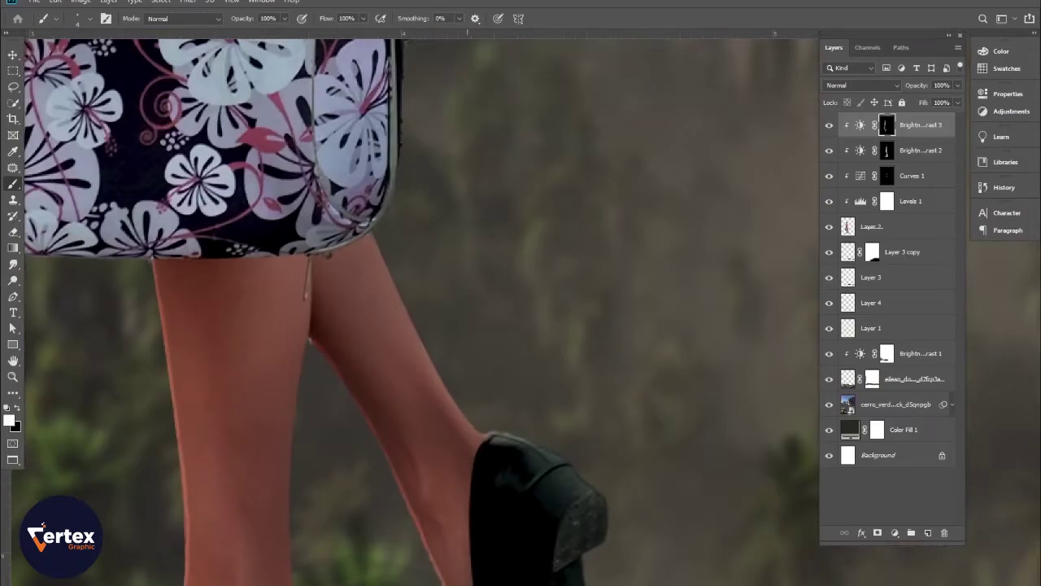
drag(358, 467, 383, 298)
scroll(360, 391, down, 1)
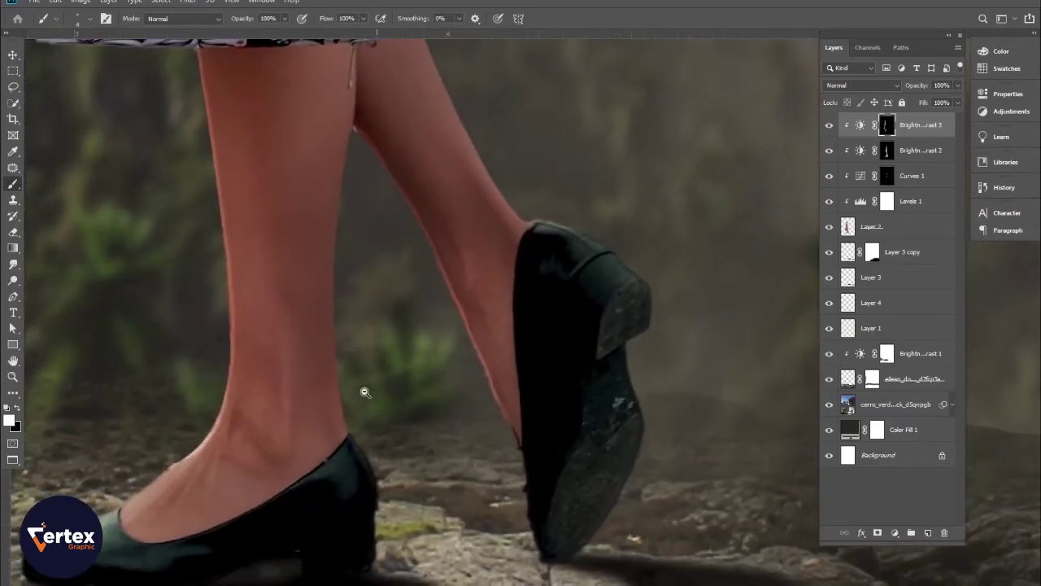
scroll(367, 393, down, 2)
scroll(367, 393, up, 2)
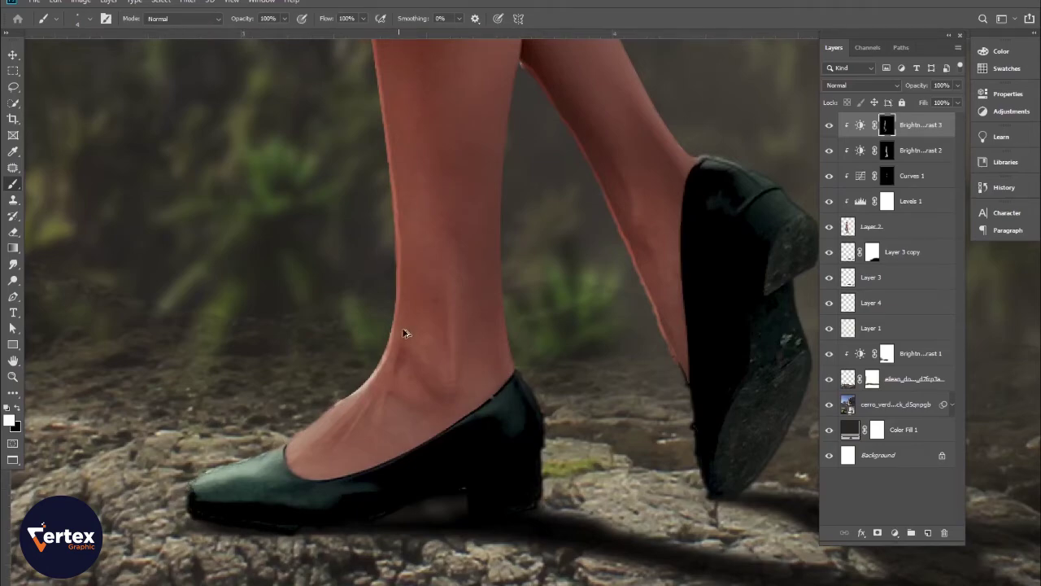
Hide and reshow the Brightness/Contrast 3 layer to compare the woman with and without the painted highlights.
scroll(404, 333, down, 8)
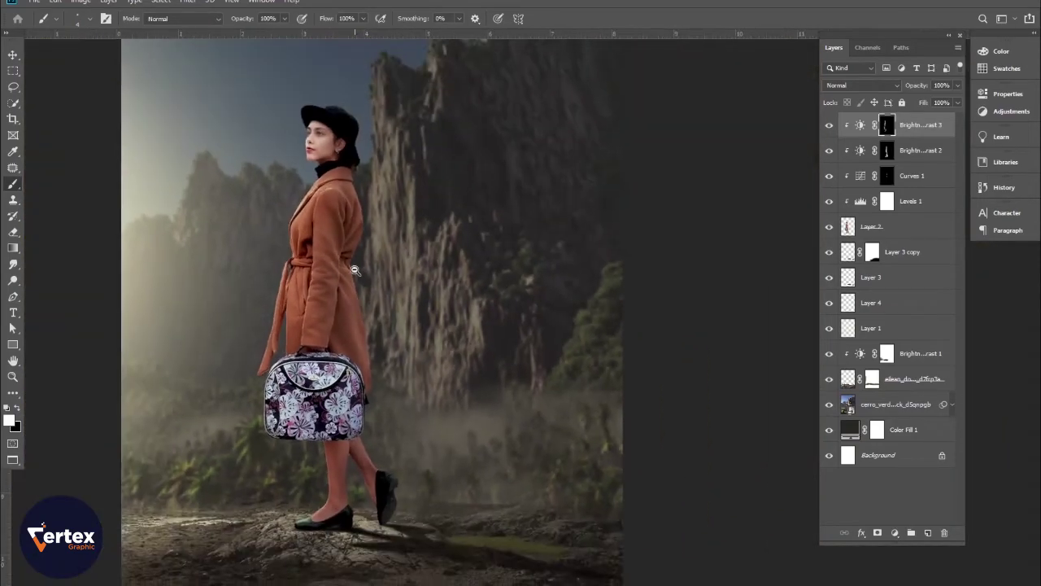
scroll(354, 270, down, 2)
scroll(379, 298, up, 2)
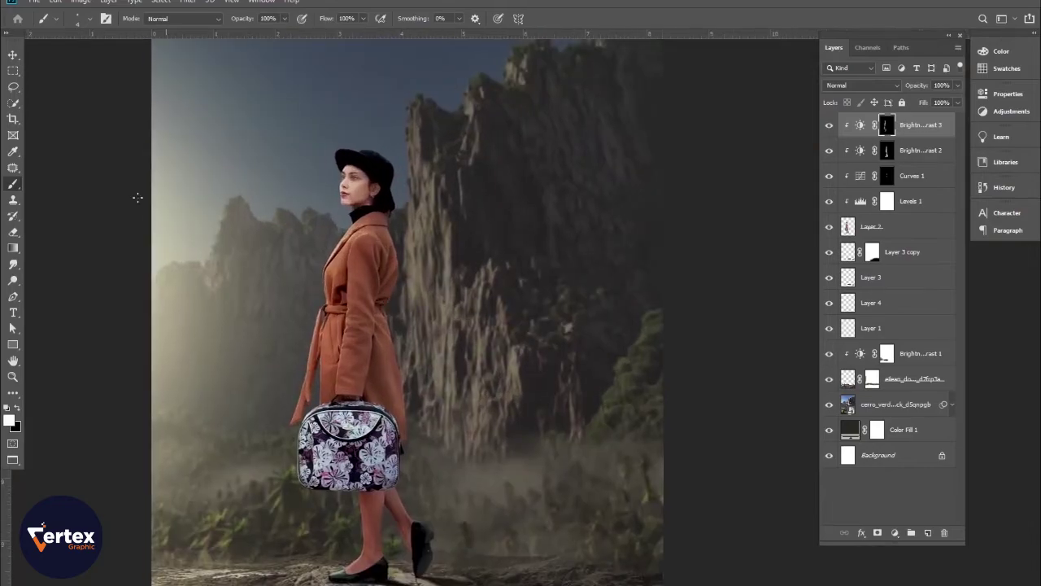
click(13, 57)
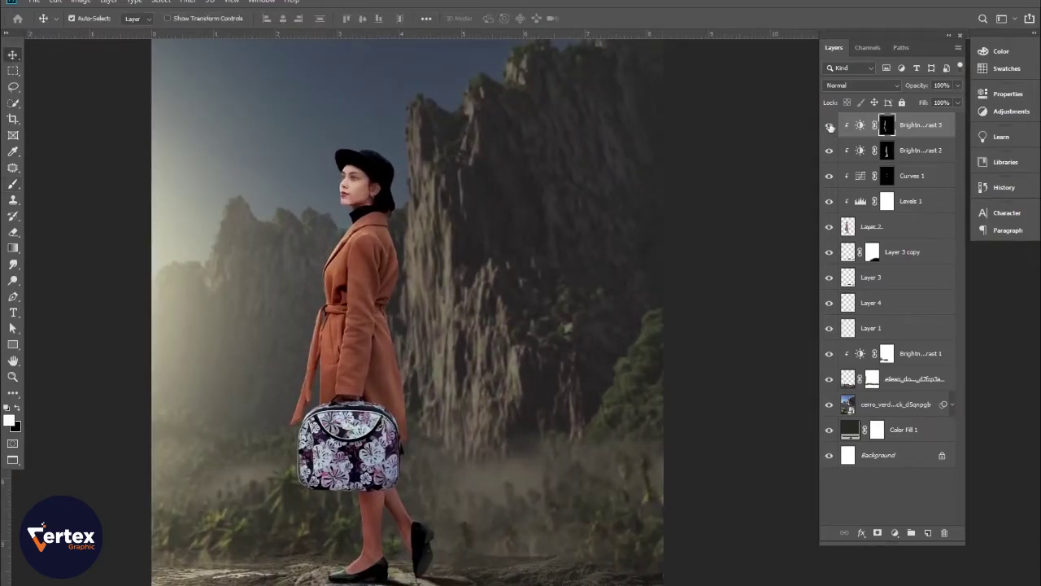
click(828, 128)
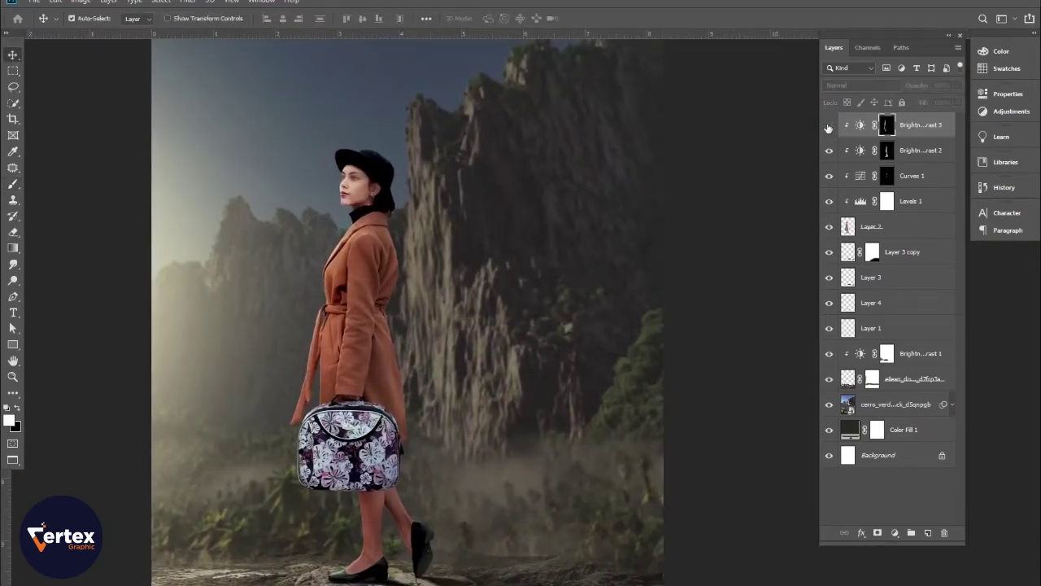
scroll(432, 355, up, 2)
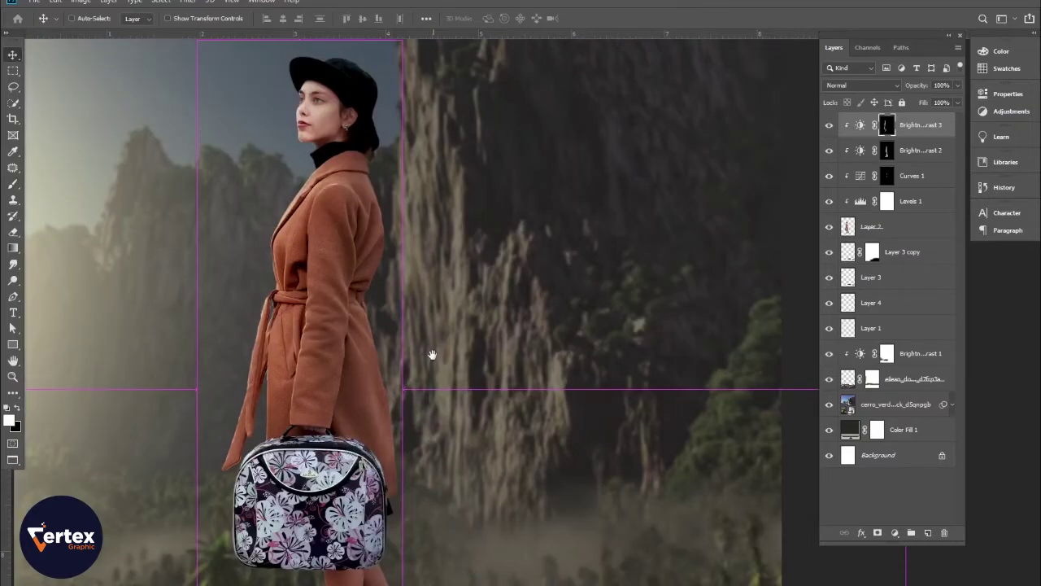
scroll(432, 354, down, 3)
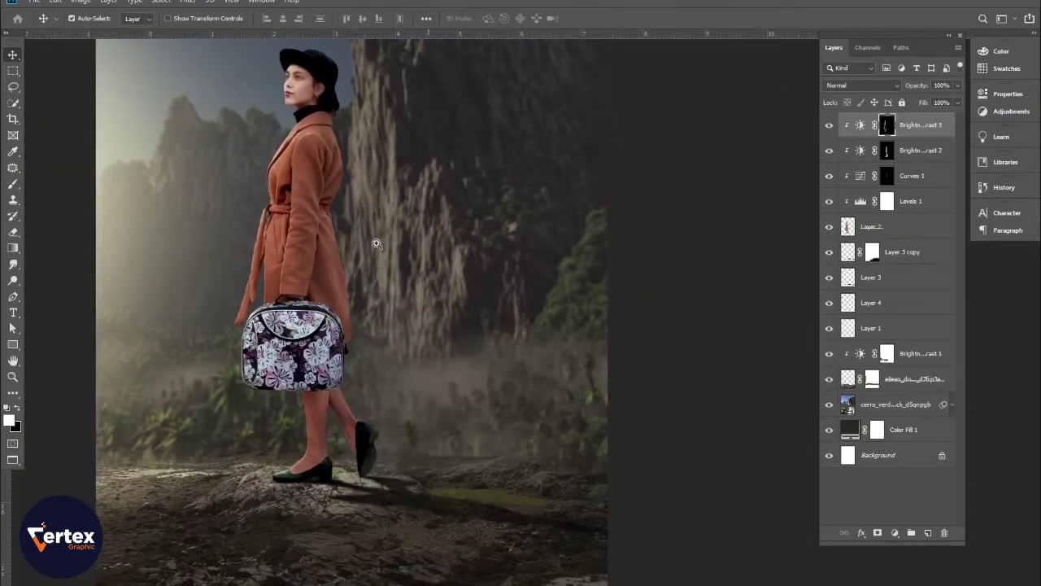
scroll(375, 242, down, 1)
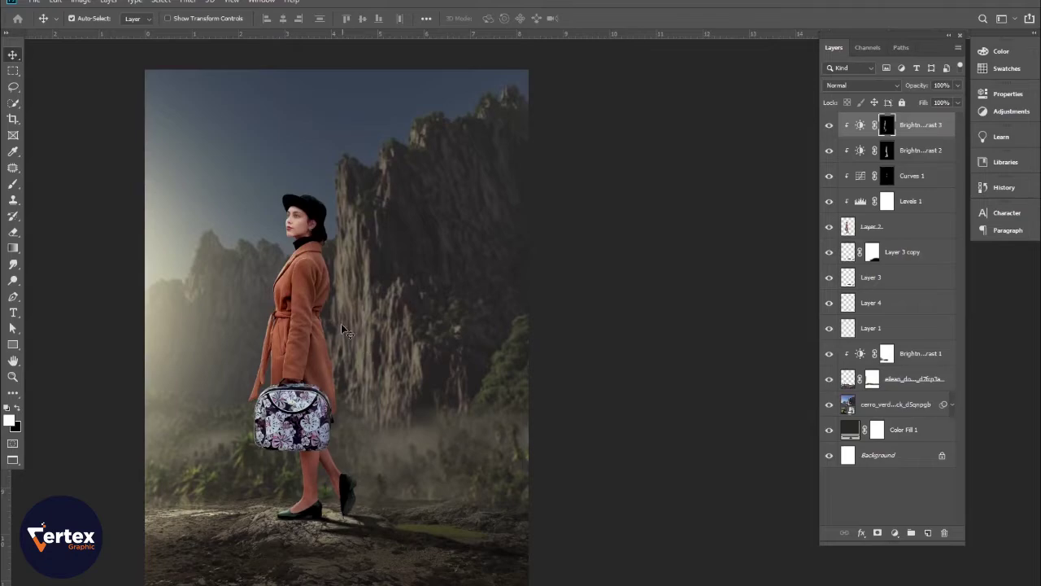
Add a Hue/Saturation adjustment clipped to the woman with saturation +25 and lightness -10.
click(896, 533)
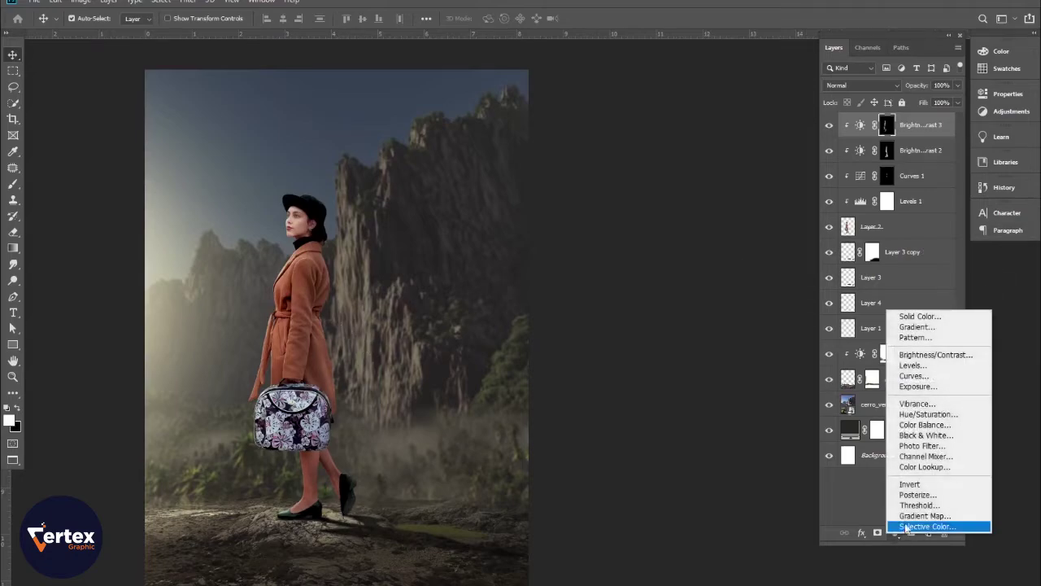
click(918, 415)
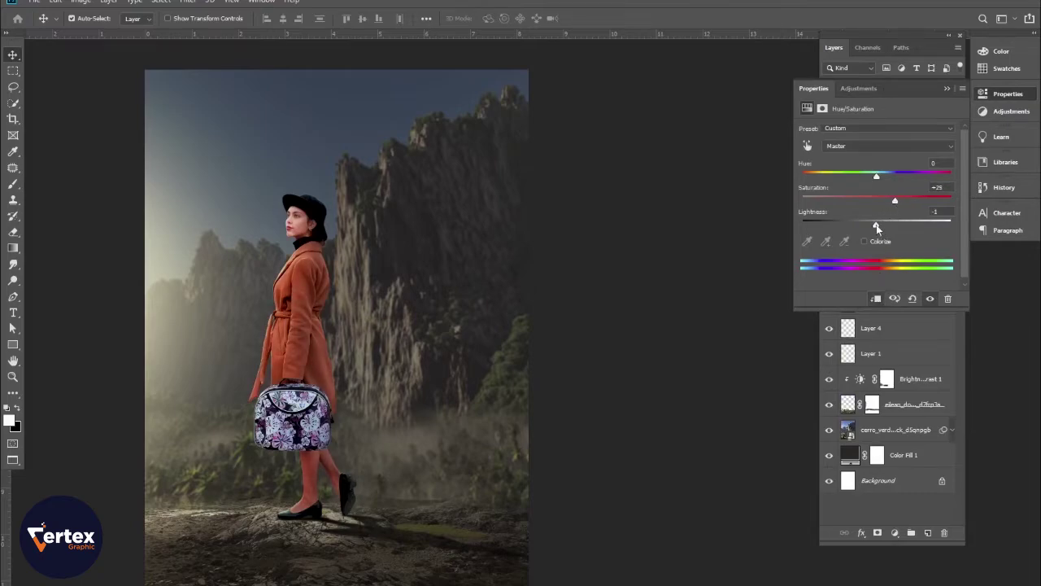
drag(876, 225, 866, 226)
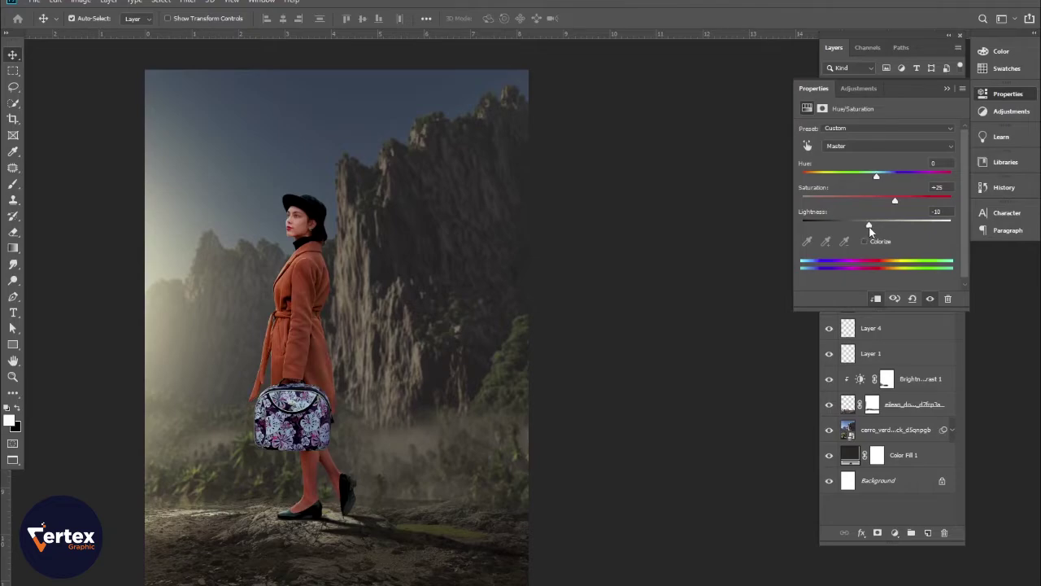
Stamp all visible layers into a new merged layer above the Hue/Saturation adjustment and open it in the Camera Raw Filter.
click(947, 87)
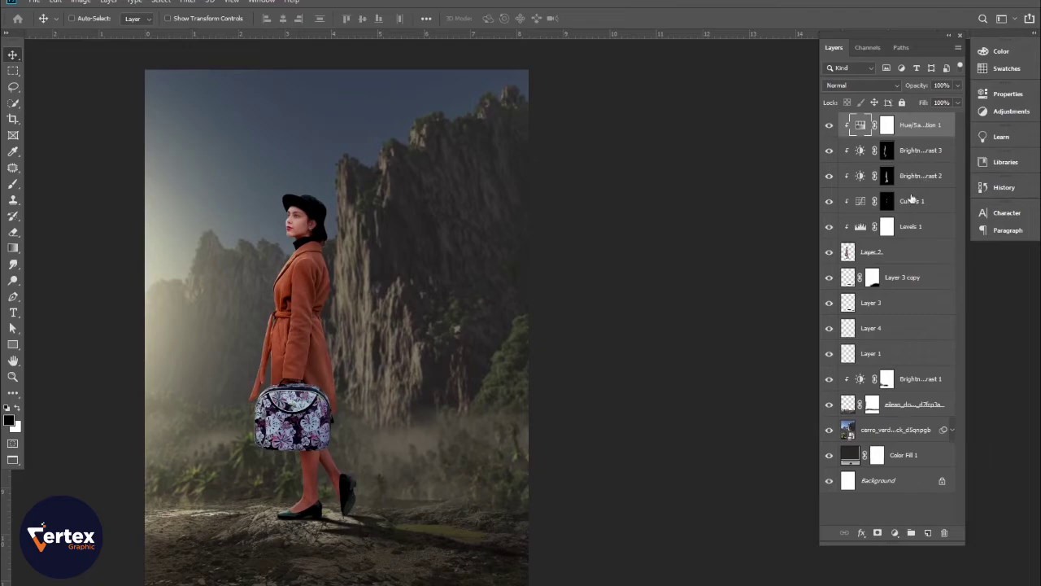
key(ctrl+shift+alt+e)
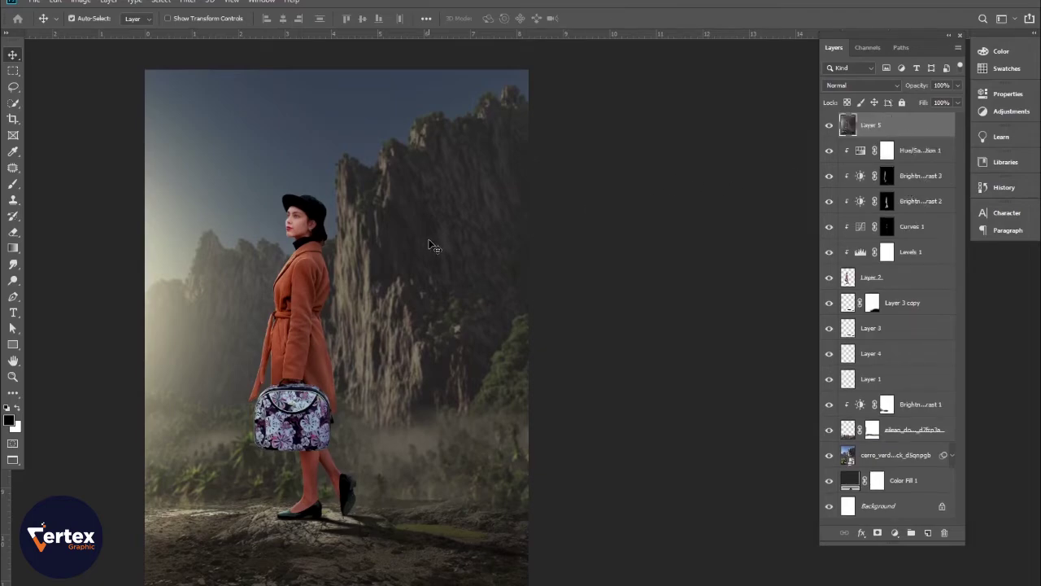
click(190, 2)
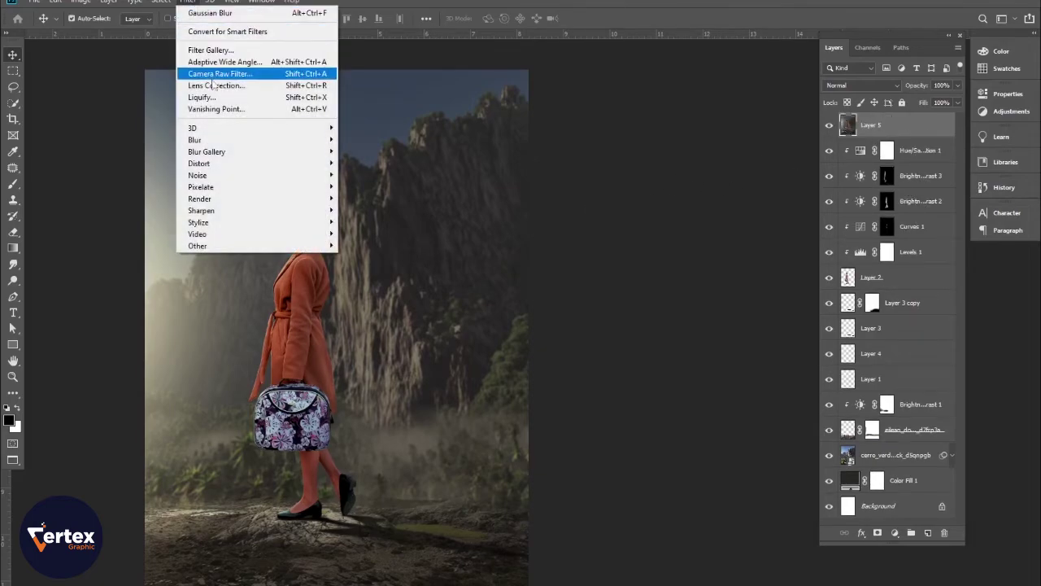
key(Escape)
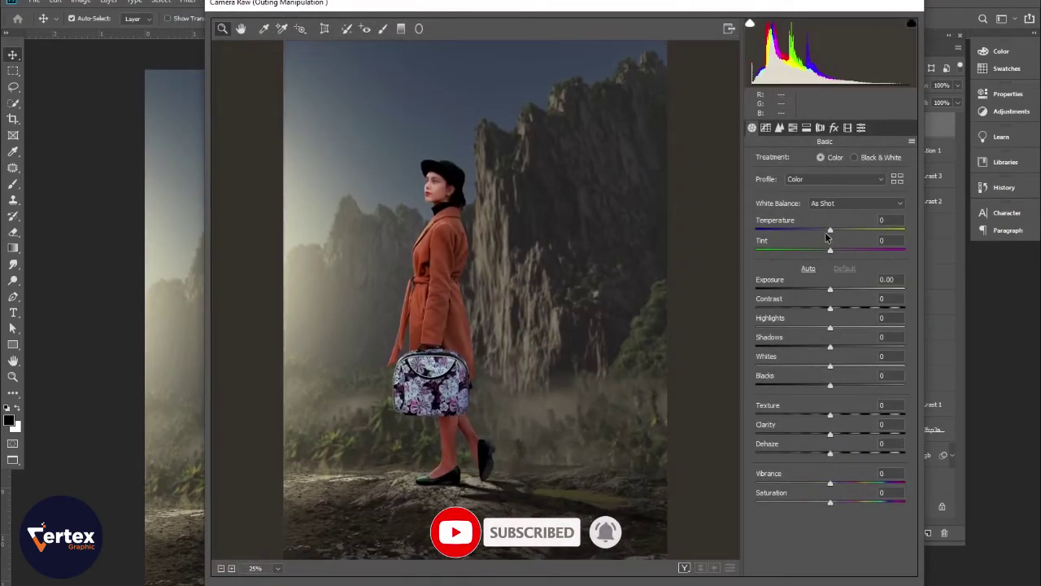
Set the Camera Raw temperature to +4, tint +3, exposure -0.20, contrast +21, highlights -17 and shadows -66.
drag(831, 229, 833, 228)
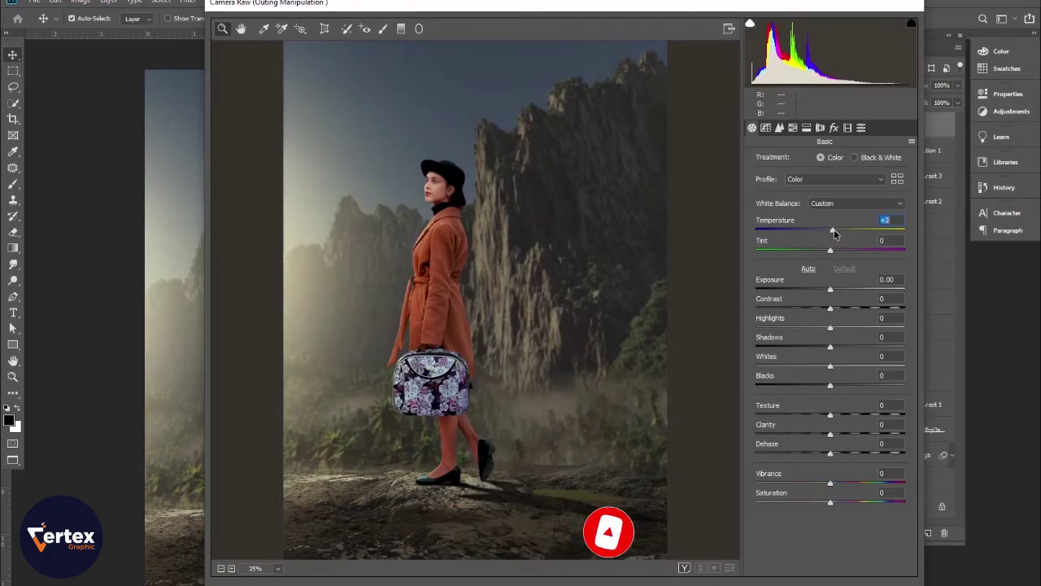
drag(831, 251, 834, 252)
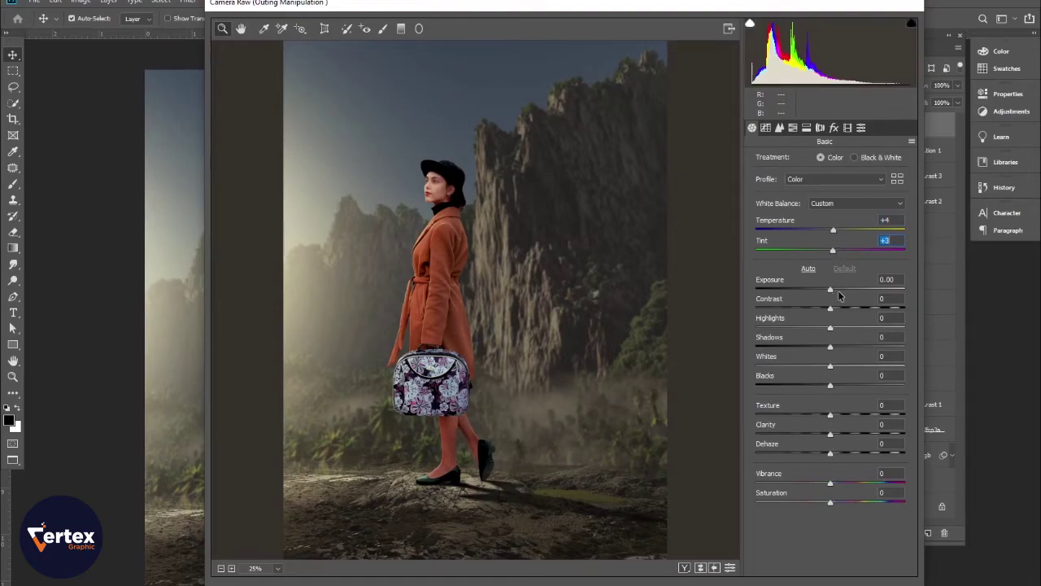
drag(830, 290, 781, 347)
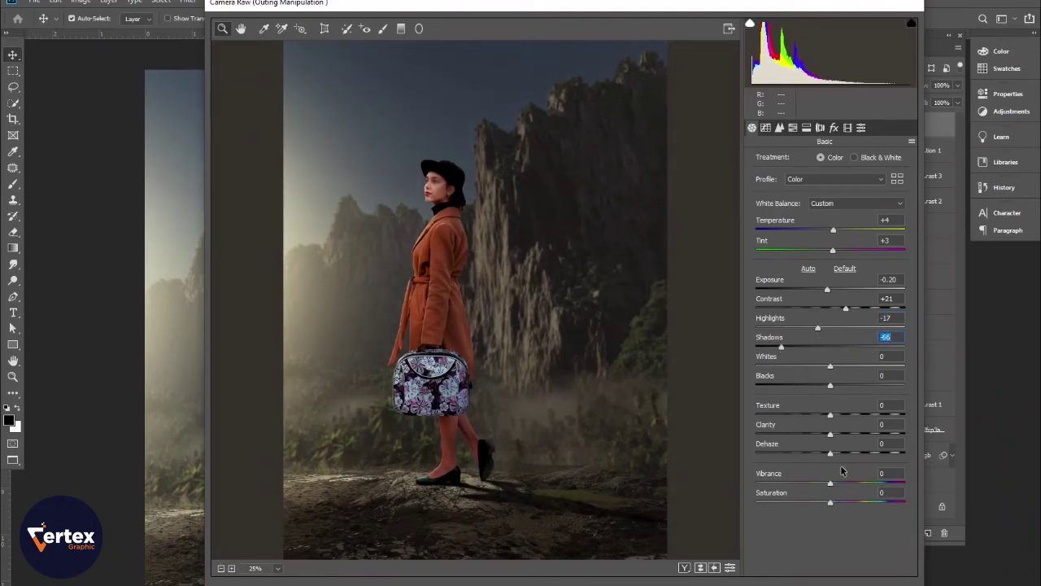
Set texture to -11, clarity +4, vibrance +15 and saturation +2, and apply the Camera Raw adjustments to the merged layer.
mouse_move(831, 436)
mouse_down()
mouse_move(845, 436)
mouse_move(862, 416)
mouse_move(816, 419)
mouse_move(834, 438)
mouse_up()
mouse_move(831, 485)
mouse_down()
mouse_move(841, 485)
mouse_move(842, 506)
mouse_move(831, 505)
mouse_up()
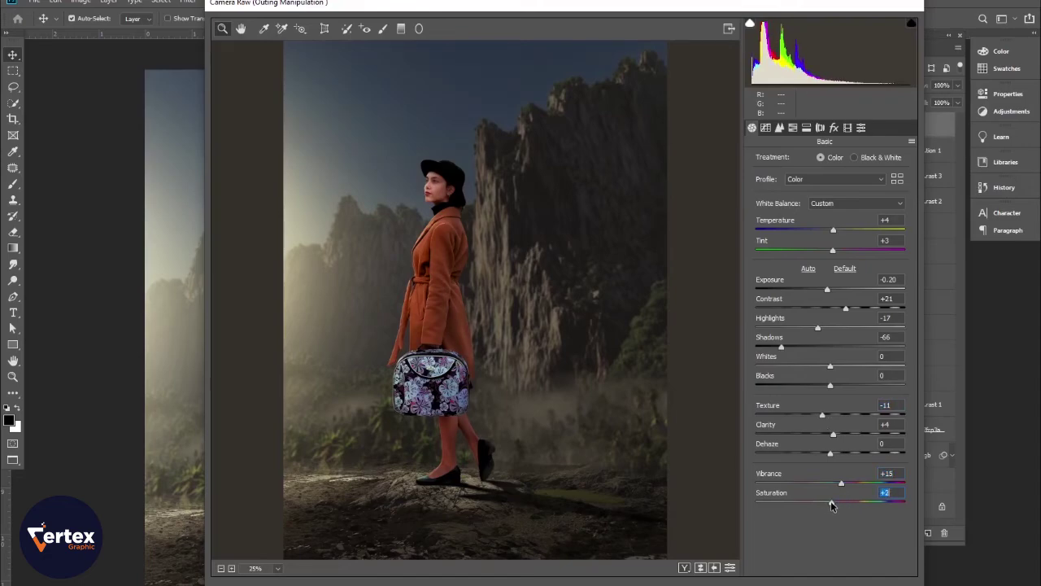
click(899, 576)
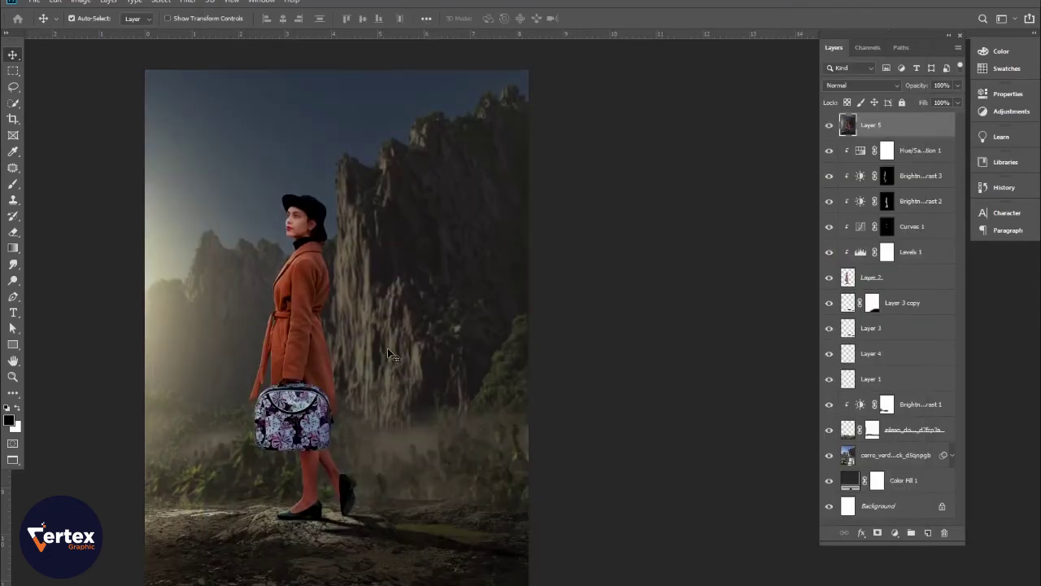
alt+click(362, 317)
ctrl+click(347, 309)
drag(357, 320, 407, 303)
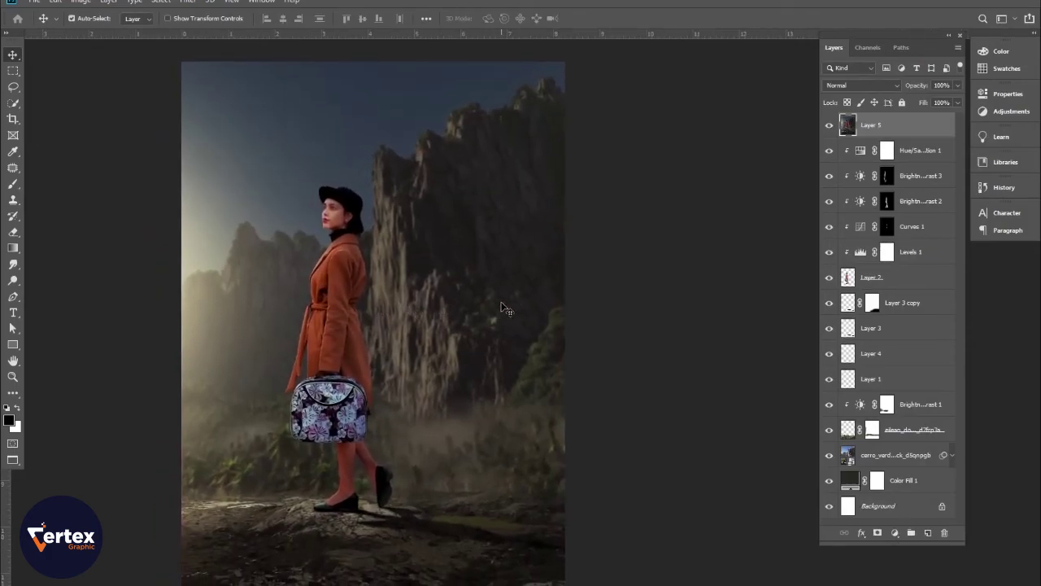
ctrl+click(372, 274)
ctrl+alt+click(371, 275)
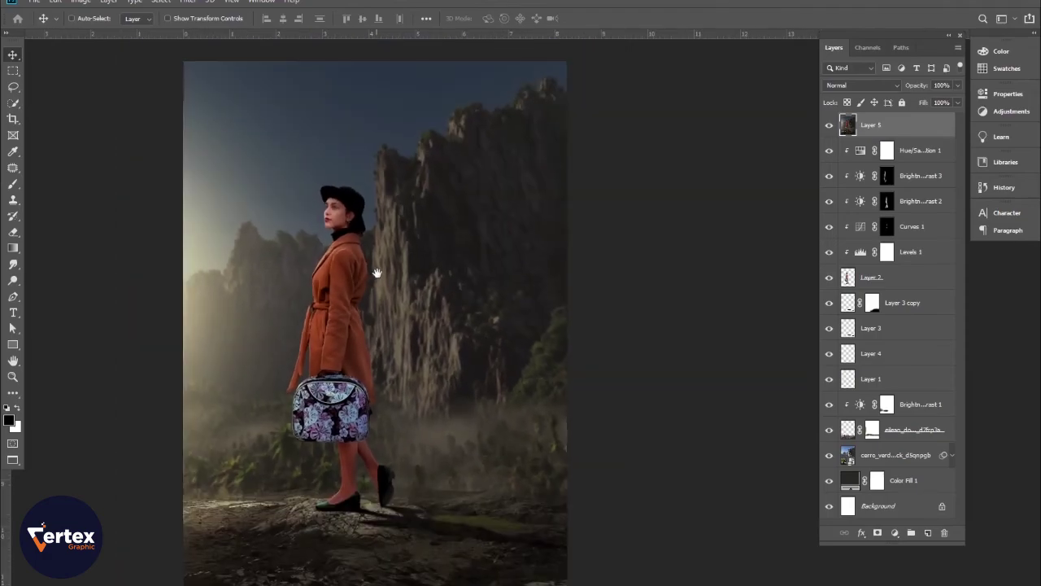